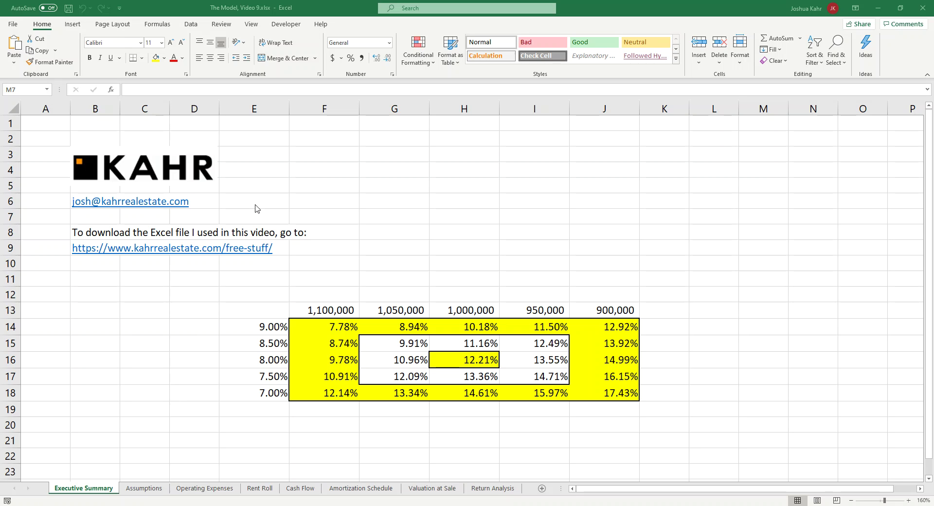
# Step: Review the Rent Roll's monthly rent figures in rows 31–33
pyautogui.click(262, 489)
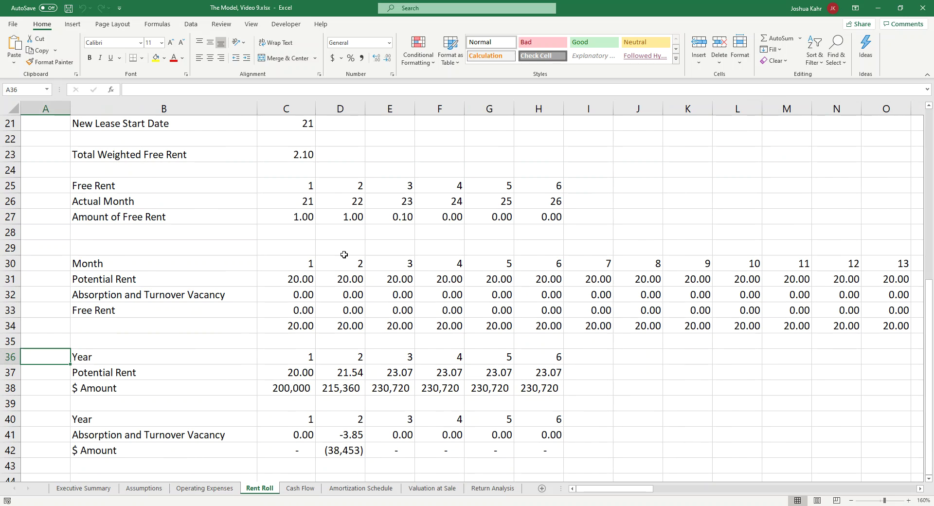
pyautogui.scroll(5, 316, 272)
pyautogui.scroll(2, 406, 265)
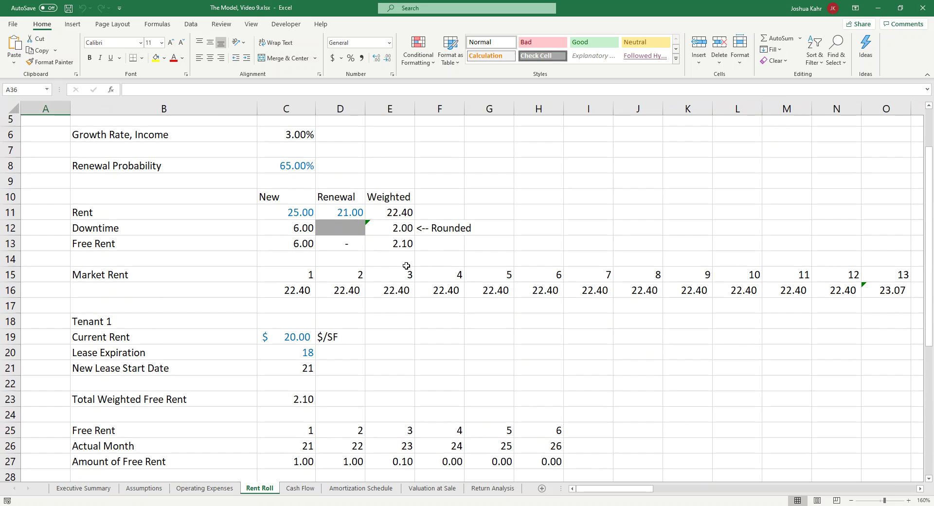
pyautogui.scroll(-8, 404, 257)
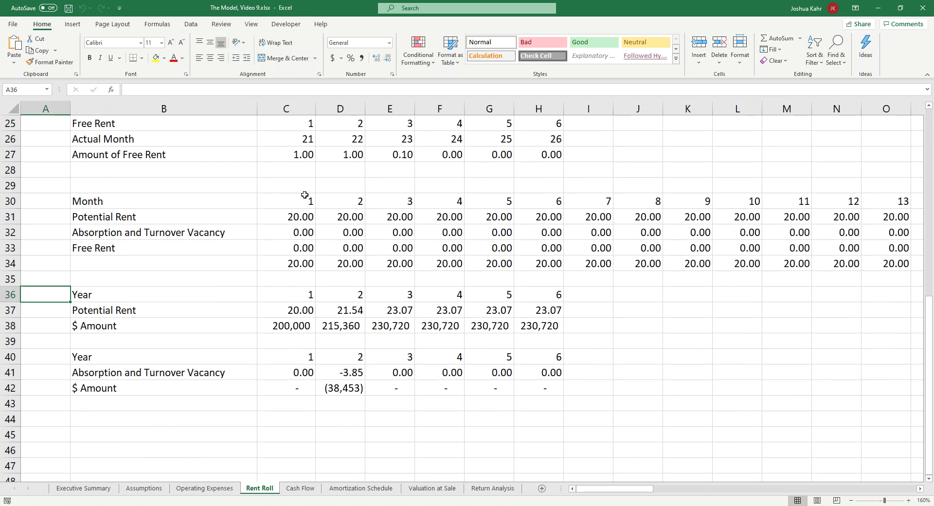
pyautogui.moveTo(296, 217); pyautogui.dragTo(749, 243)
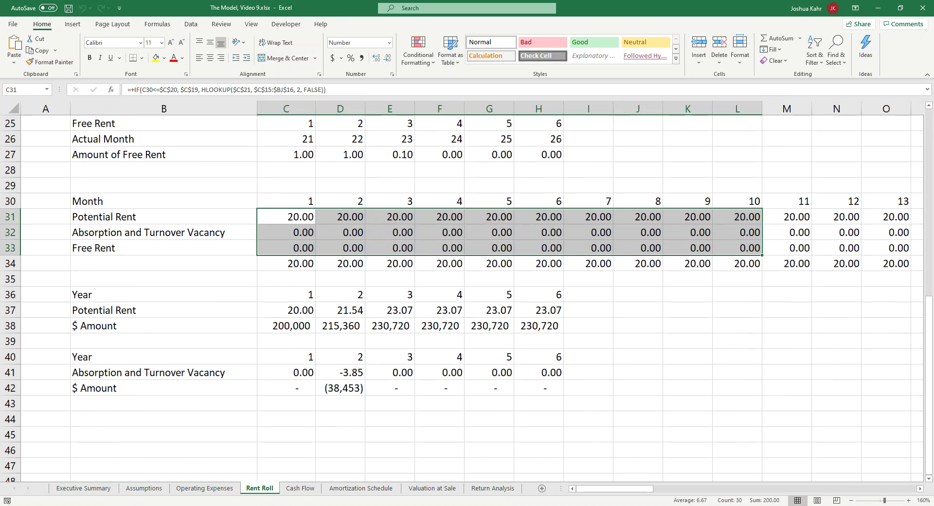
# Step: On the Cash Flow sheet, select the Potential Gross Revenue figures D6:H6
pyautogui.click(292, 491)
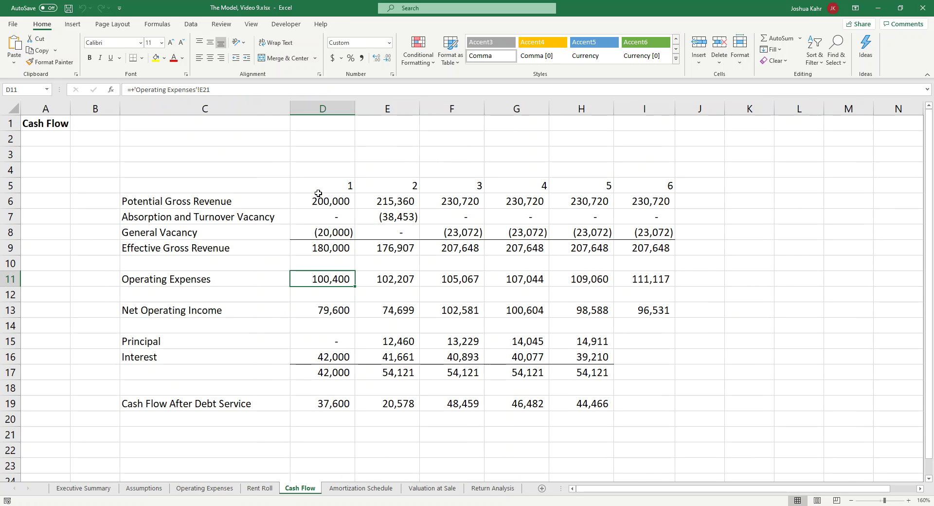
pyautogui.click(331, 232)
pyautogui.moveTo(331, 201); pyautogui.dragTo(568, 200)
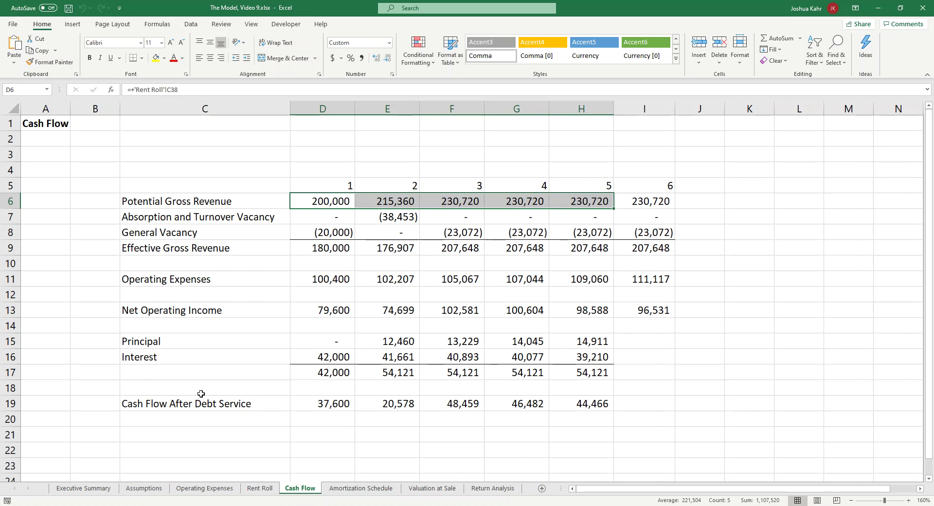
# Step: Rename the Cash Flow sheet to 'Cash Flow - Annual'
pyautogui.moveTo(311, 490); pyautogui.dragTo(342, 495)
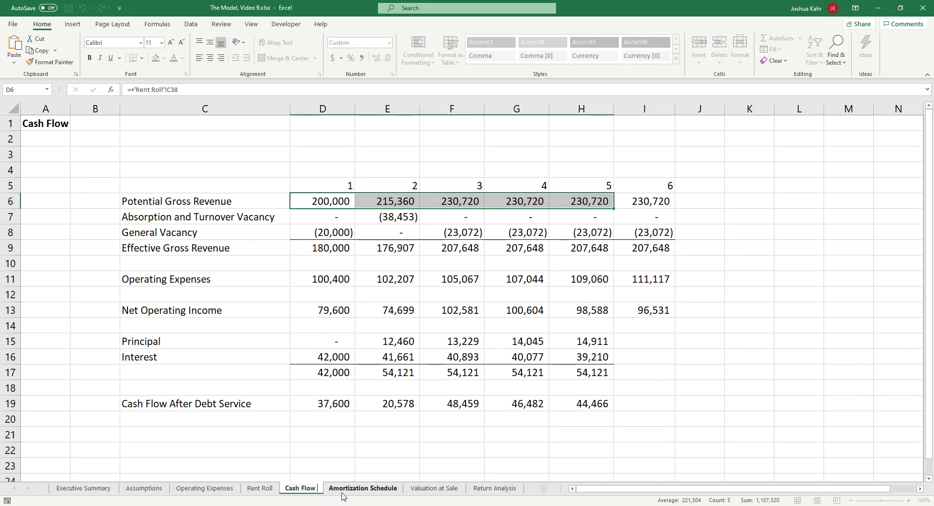
pyautogui.write('- Annual')
pyautogui.press('Return')
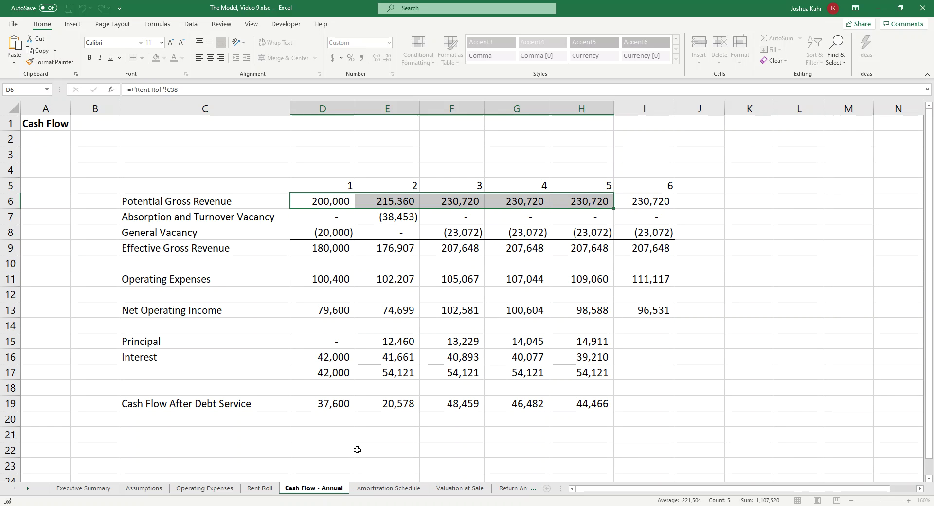
pyautogui.click(357, 449)
# Step: Insert a new blank worksheet and name it 'Cash Flow - Monthly'
pyautogui.rightClick(329, 492)
pyautogui.click(341, 356)
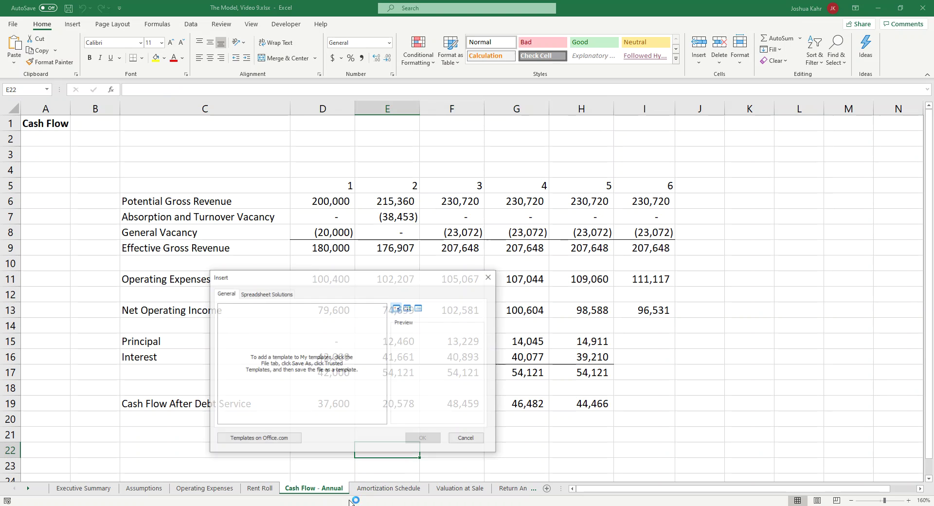
pyautogui.click(422, 437)
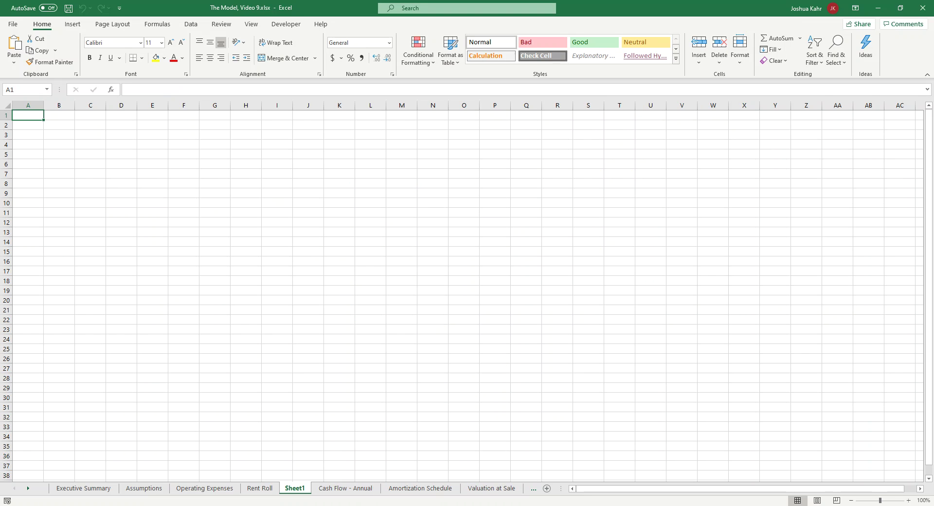
pyautogui.doubleClick(295, 488)
pyautogui.write('Cash')
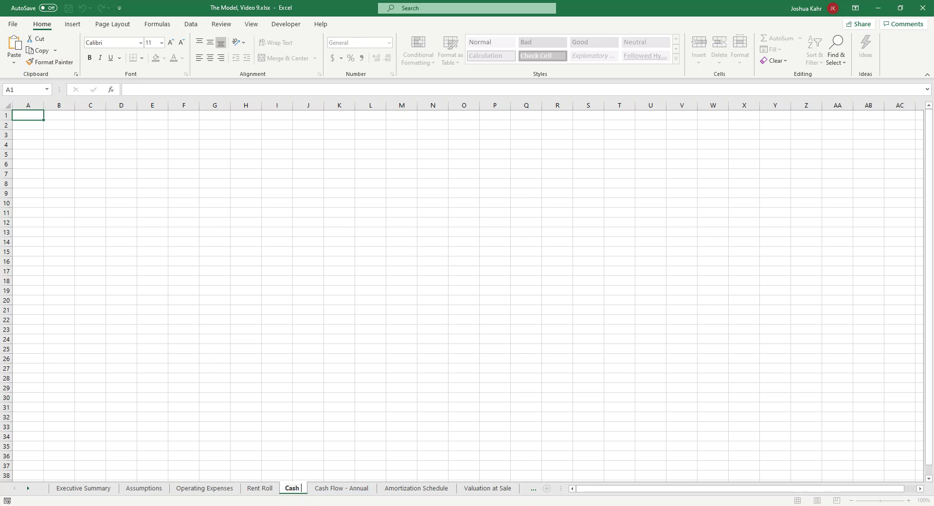
pyautogui.write(' Flow - Month')
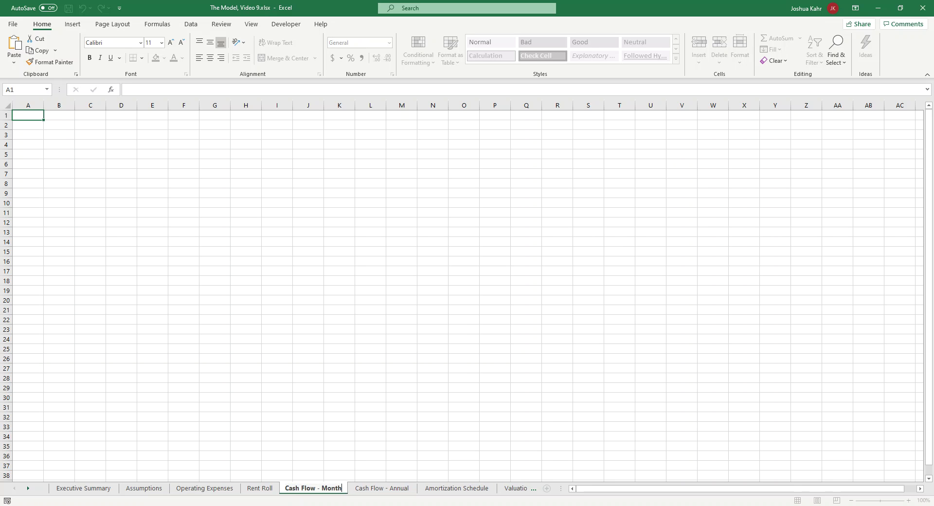
pyautogui.write('luy')
pyautogui.press('BackSpace')
pyautogui.press('BackSpace')
pyautogui.write('y')
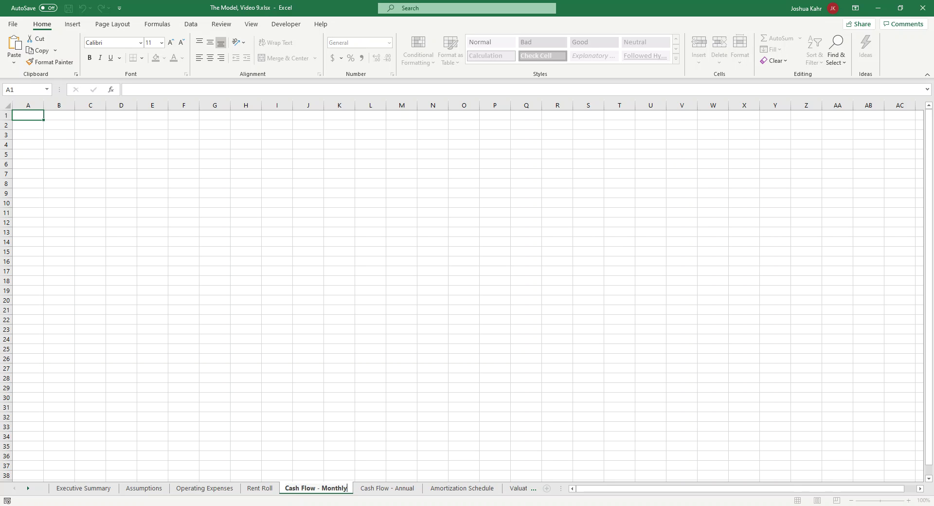
pyautogui.click(432, 378)
# Step: Copy the annual sheet's labels A1:C19 into A1 of Cash Flow - Monthly
pyautogui.click(376, 488)
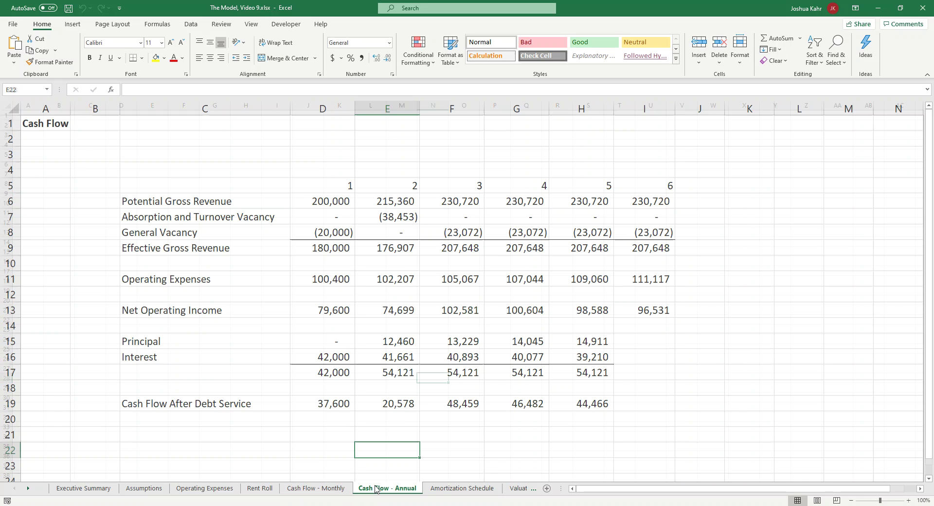
pyautogui.click(444, 409)
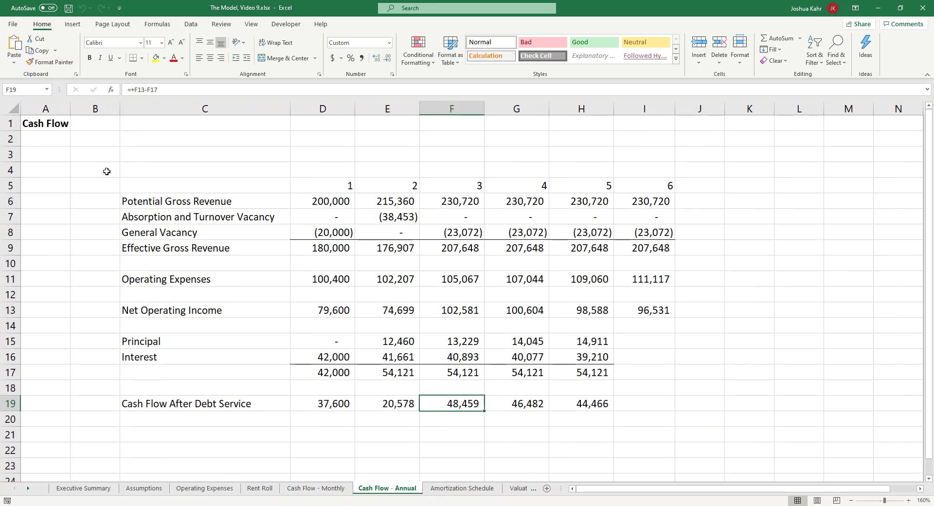
pyautogui.moveTo(56, 131); pyautogui.dragTo(247, 407)
pyautogui.hotkey('ctrl', 'c')
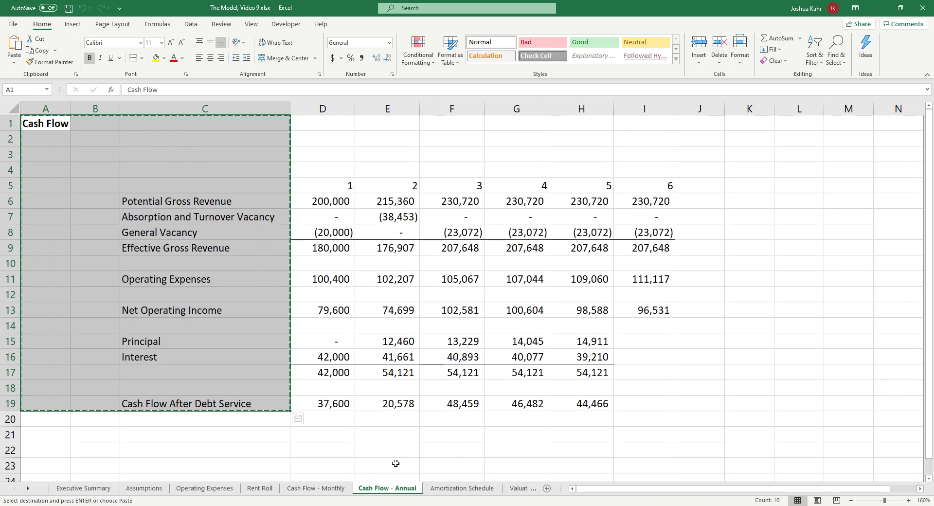
pyautogui.click(316, 488)
pyautogui.hotkey('ctrl', 'Home')
pyautogui.hotkey('ctrl', 'v')
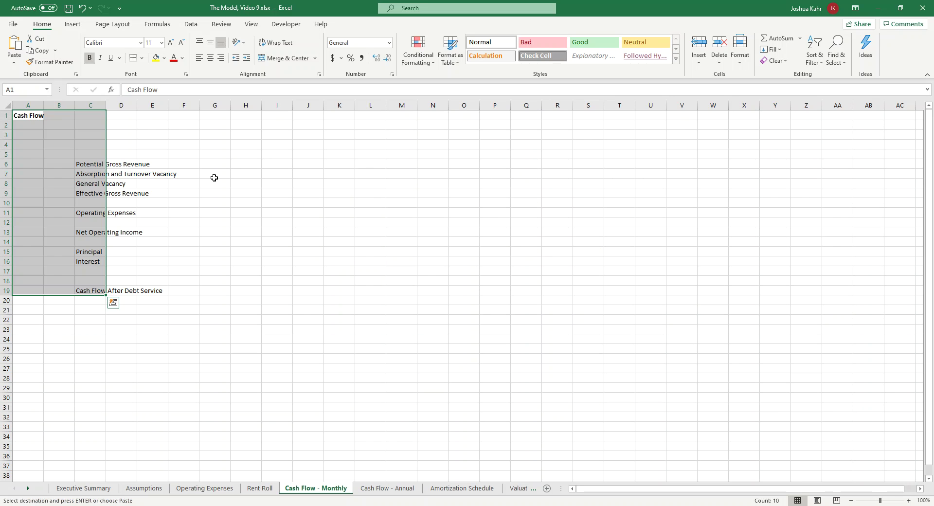
# Step: Widen column C on the monthly sheet to fit the labels
pyautogui.moveTo(184, 222); pyautogui.dragTo(184, 212)
pyautogui.click(91, 105)
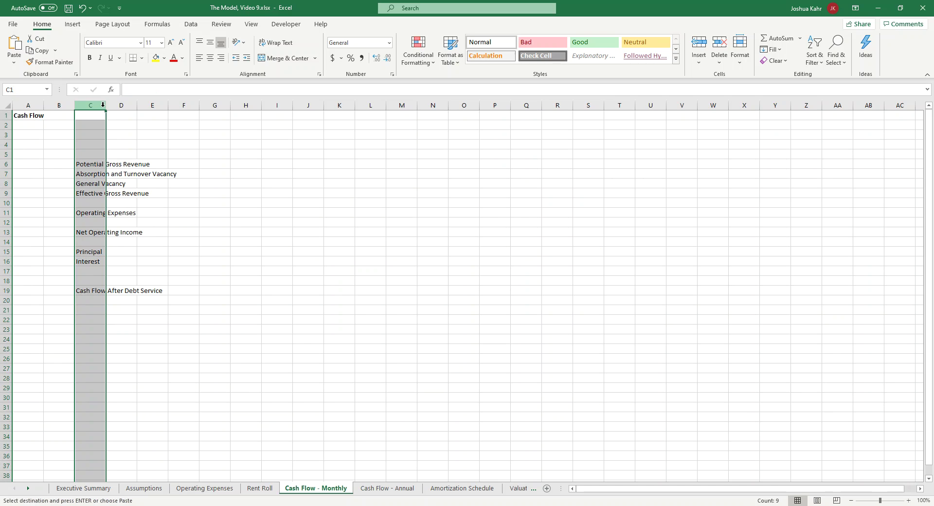
pyautogui.moveTo(106, 106); pyautogui.dragTo(213, 146)
pyautogui.click(224, 242)
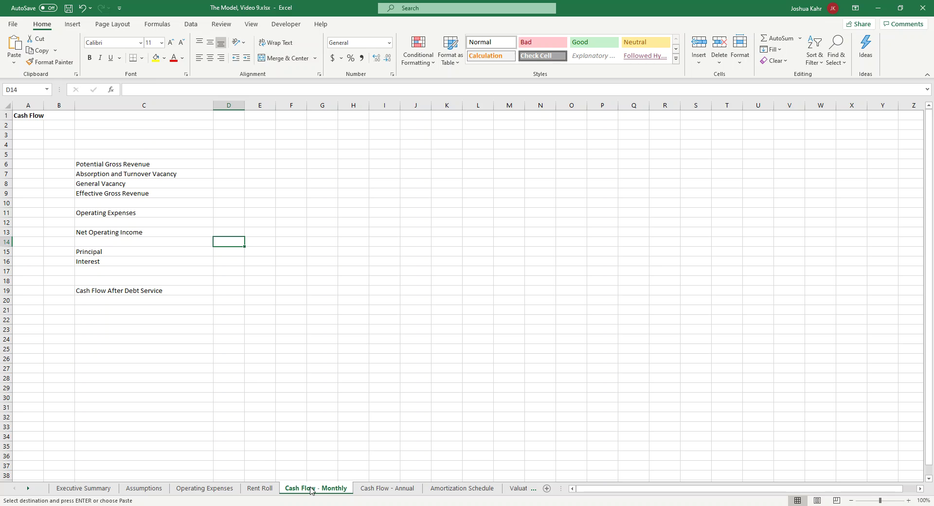
# Step: Select the Rent Roll labels Potential Rent through Free Rent (B31:B33)
pyautogui.click(144, 183)
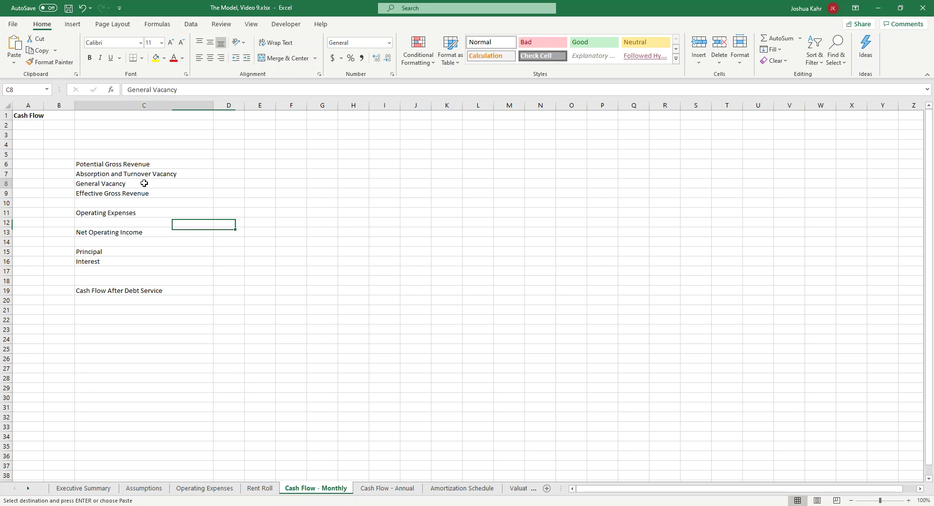
pyautogui.click(270, 492)
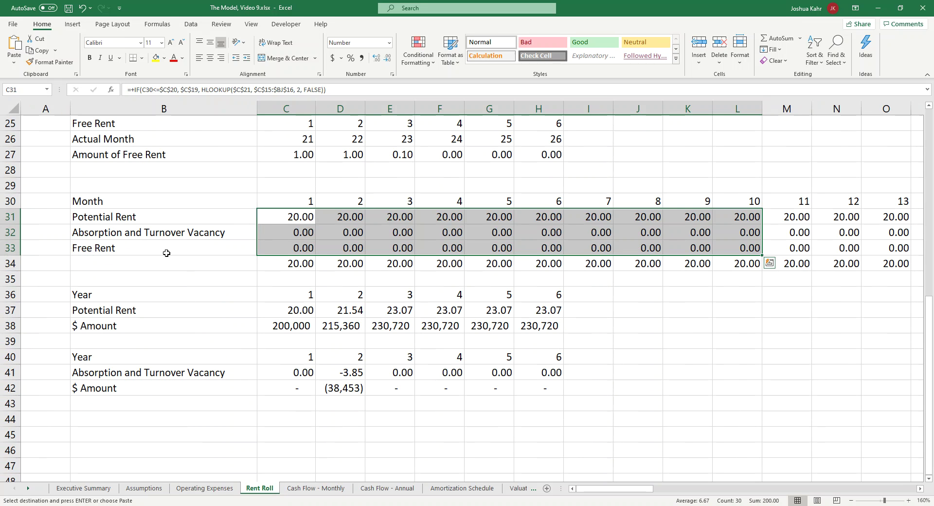
pyautogui.moveTo(100, 216); pyautogui.dragTo(112, 248)
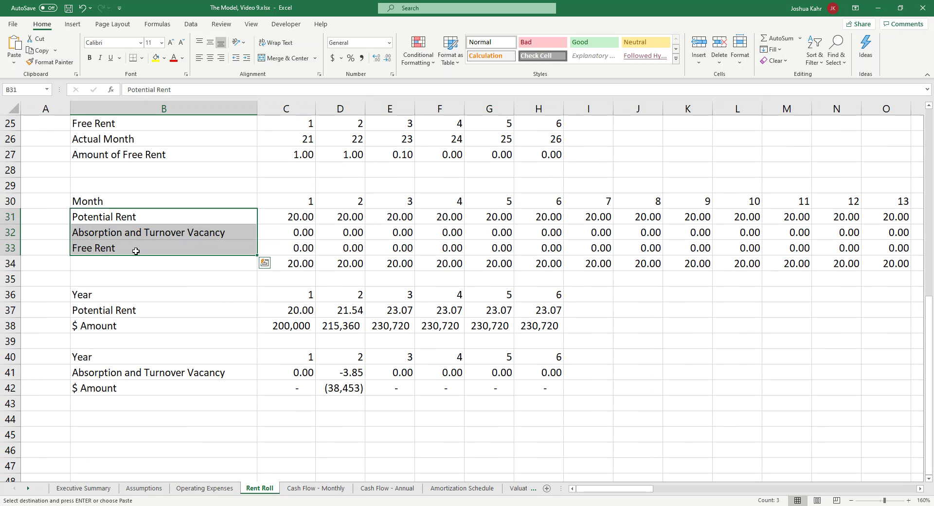
# Step: Insert a Free Rent row above General Vacancy on the monthly sheet
pyautogui.click(320, 488)
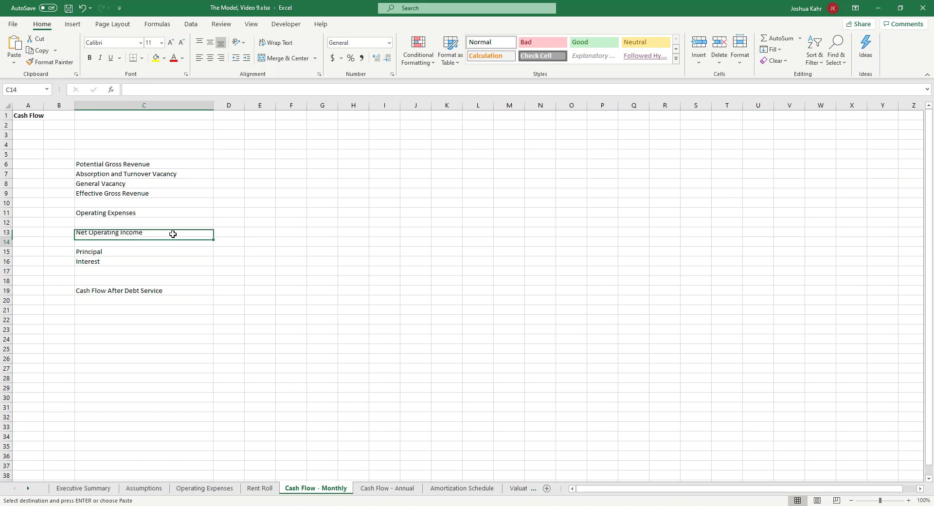
pyautogui.moveTo(174, 233); pyautogui.dragTo(173, 242)
pyautogui.click(6, 183)
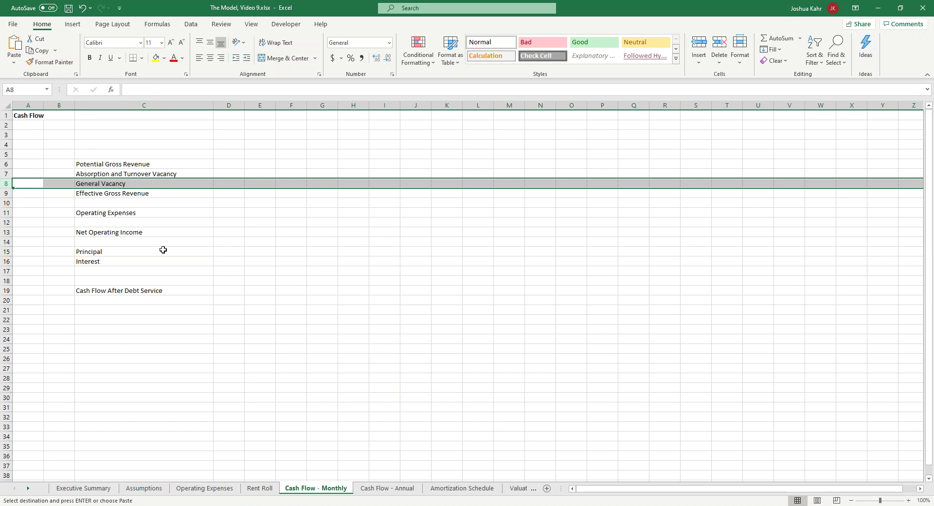
pyautogui.press('Escape')
pyautogui.hotkey('ctrl', 'shift', '=')
pyautogui.press('Right')
pyautogui.press('Right')
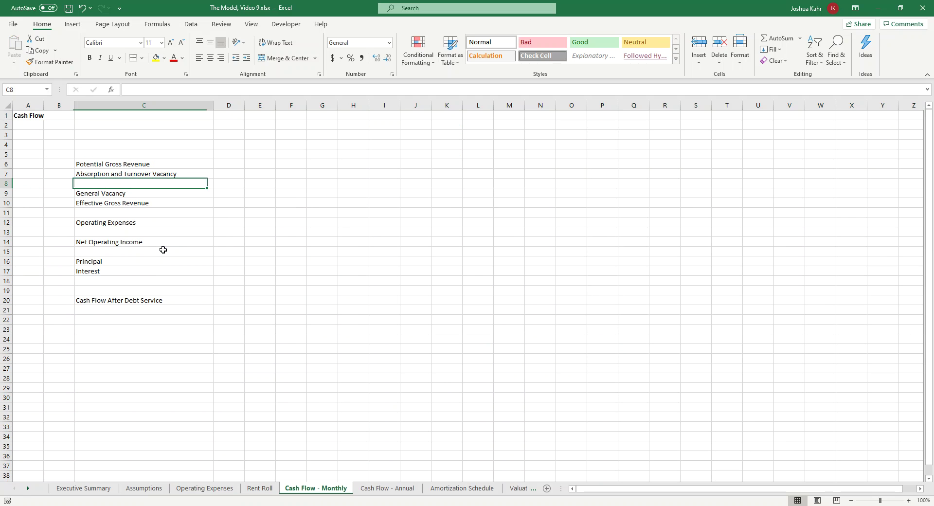
pyautogui.write('Free Rent')
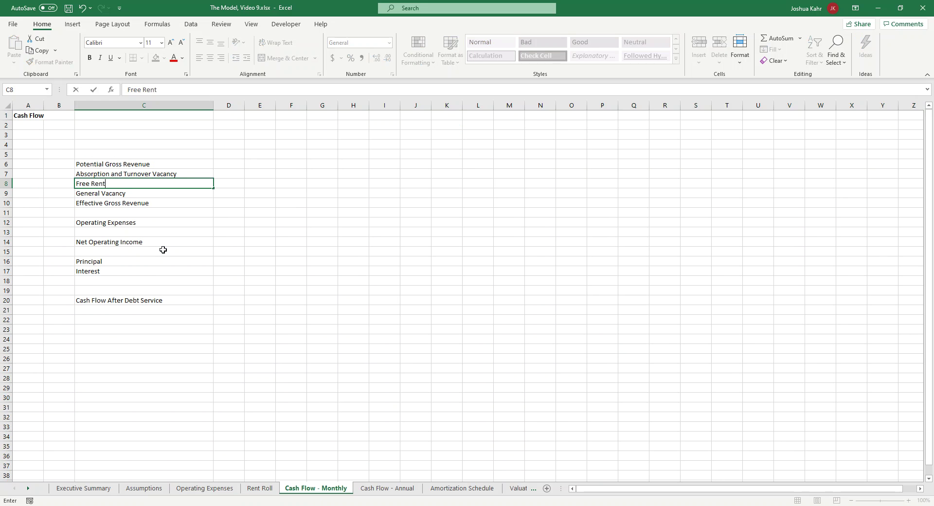
pyautogui.press('Return')
# Step: Enter months 1 and 2 in D5:E5 and fill the series across row 5
pyautogui.press('Right')
pyautogui.press('Right')
pyautogui.press('Up')
pyautogui.press('Up')
pyautogui.press('Up')
pyautogui.press('Up')
pyautogui.press('Left')
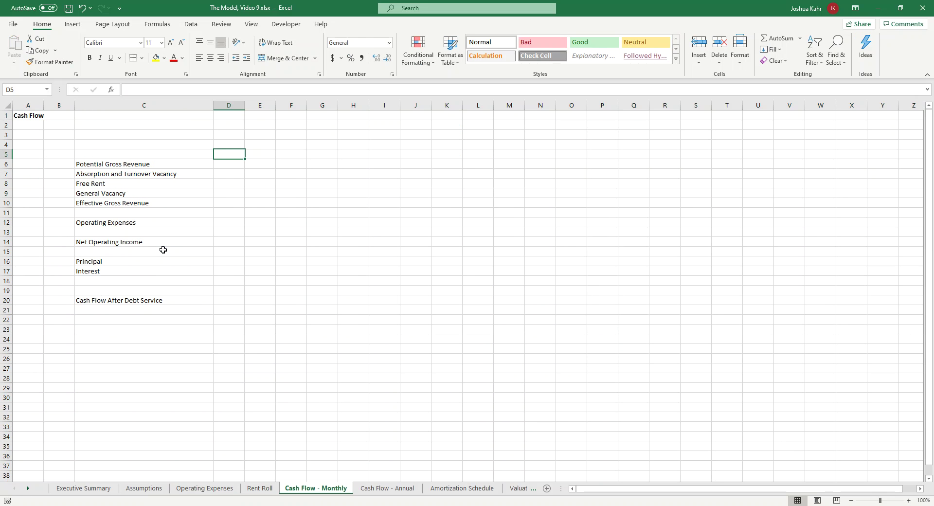
pyautogui.write('12')
pyautogui.press('Right')
pyautogui.press('Left')
pyautogui.write('1')
pyautogui.press('Right')
pyautogui.write('2')
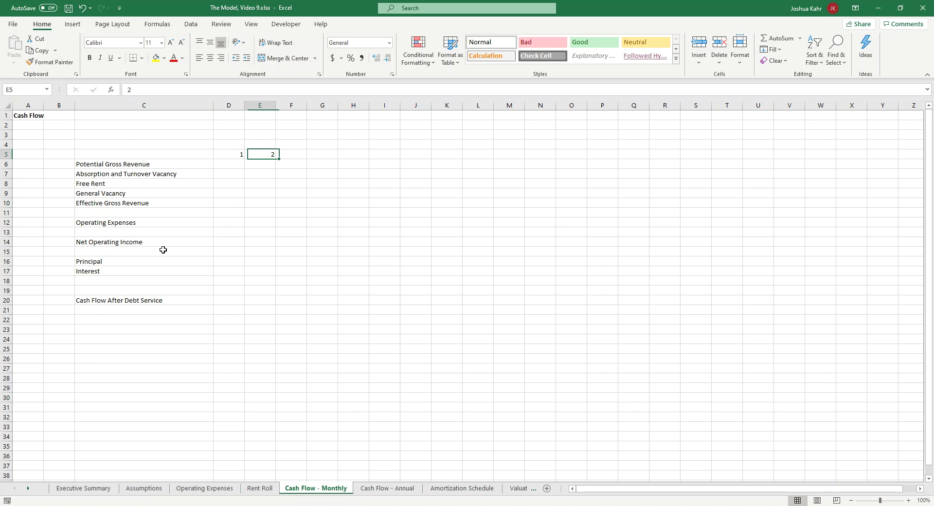
pyautogui.press('Left')
pyautogui.moveTo(242, 154); pyautogui.dragTo(636, 177)
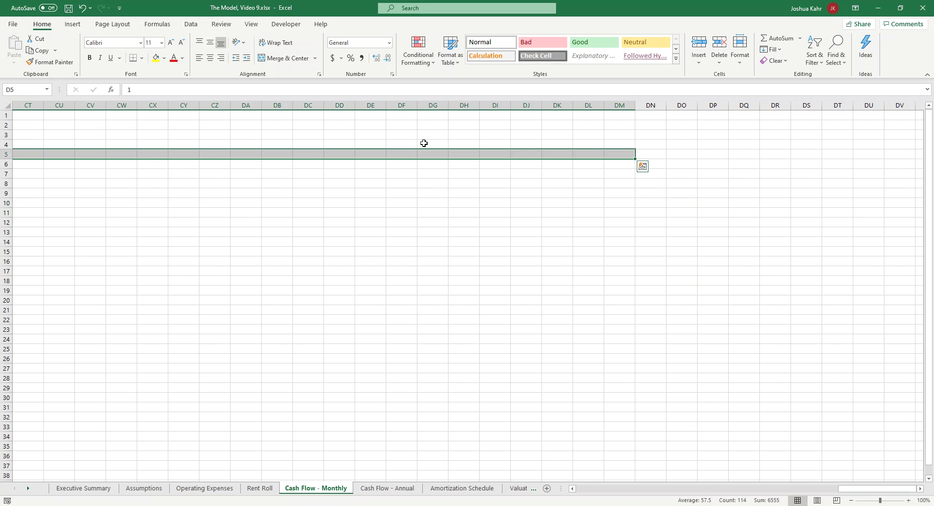
pyautogui.click(262, 134)
# Step: Delete the month numbers beyond 72 and return to column D
pyautogui.moveTo(263, 134); pyautogui.dragTo(670, 194)
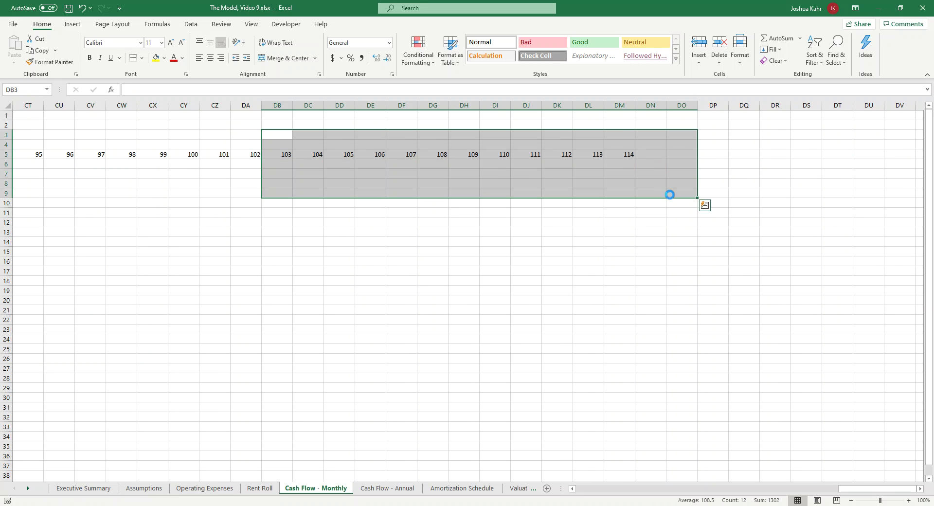
pyautogui.press('Delete')
pyautogui.moveTo(254, 154); pyautogui.dragTo(132, 156)
pyautogui.press('Delete')
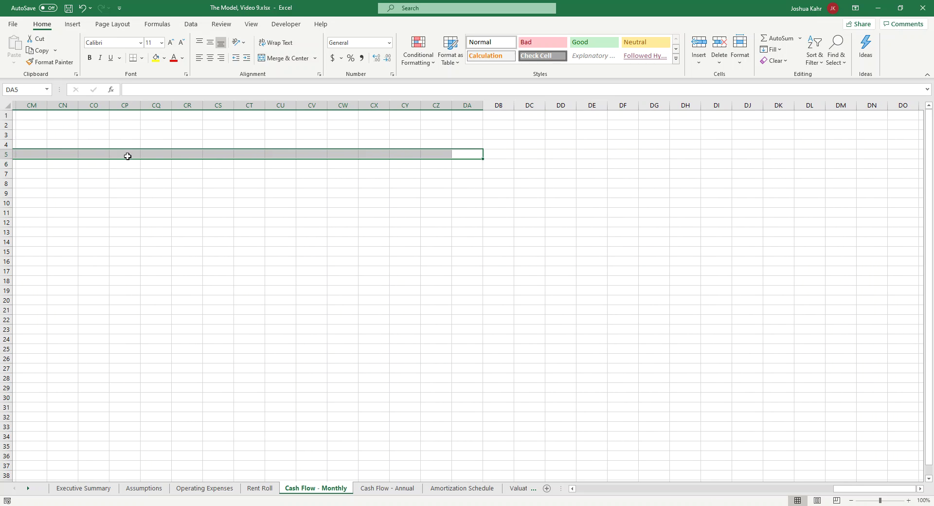
pyautogui.press('Left')
pyautogui.press('Left')
pyautogui.press('Left')
pyautogui.press('Left')
pyautogui.press('Left')
pyautogui.press('Left')
pyautogui.press('Left')
pyautogui.press('Left')
pyautogui.press('Left')
pyautogui.press('Left')
pyautogui.press('Left')
pyautogui.press('Left')
pyautogui.press('Left')
pyautogui.press('Left')
pyautogui.press('Left')
pyautogui.press('Left')
pyautogui.press('Left')
pyautogui.press('Left')
pyautogui.press('Left')
pyautogui.press('Left')
pyautogui.press('Left')
pyautogui.press('Left')
pyautogui.press('Left')
pyautogui.press('Left')
pyautogui.press('Left')
pyautogui.press('Left')
pyautogui.press('Left')
pyautogui.press('Left')
pyautogui.press('Left')
pyautogui.press('Left')
pyautogui.press('Left')
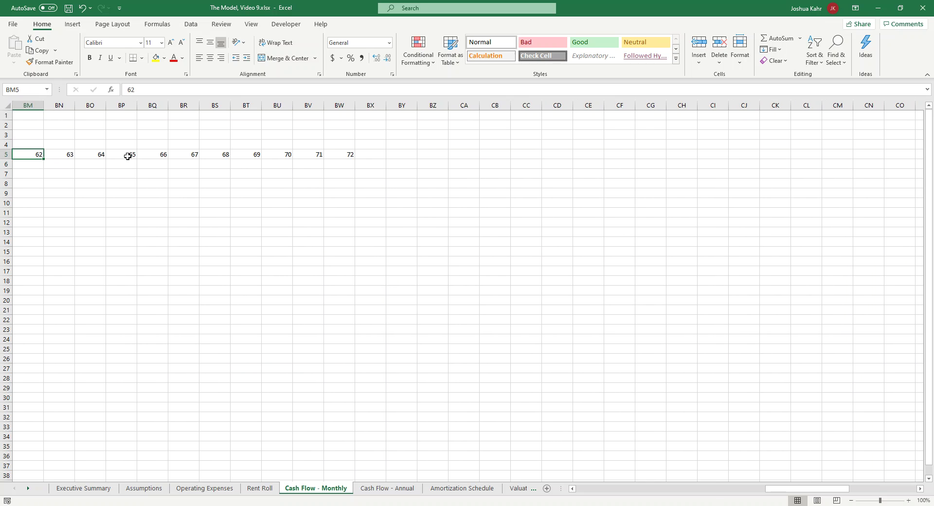
pyautogui.press('Left')
pyautogui.press('Left')
pyautogui.press('Left')
pyautogui.press('Left')
pyautogui.press('Left')
pyautogui.press('Left')
pyautogui.press('Left')
pyautogui.press('Left')
pyautogui.press('Left')
pyautogui.press('Left')
pyautogui.press('Left')
pyautogui.press('Left')
pyautogui.press('Left')
pyautogui.press('Left')
pyautogui.press('Left')
pyautogui.press('Left')
pyautogui.press('Left')
pyautogui.press('Left')
pyautogui.press('Left')
pyautogui.press('Left')
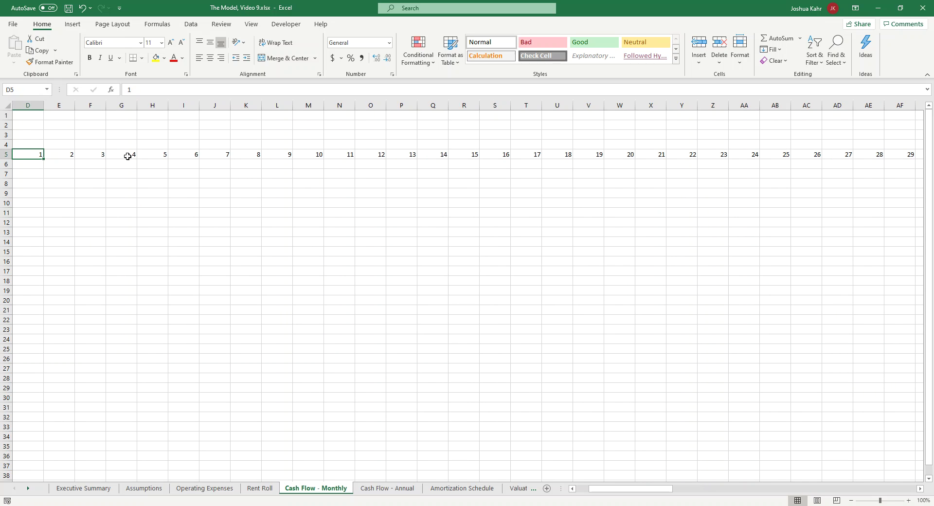
pyautogui.press('Down')
pyautogui.press('Right')
pyautogui.press('Right')
pyautogui.press('Right')
pyautogui.press('Right')
pyautogui.press('Left')
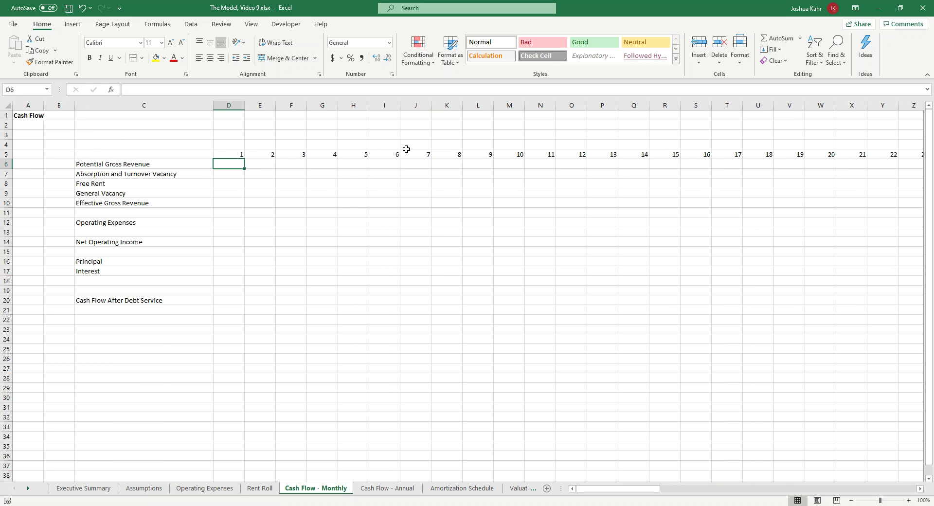
# Step: Set month-1 Net Operating Income in D14 to =+D10-D12
pyautogui.press('Down')
pyautogui.press('Down')
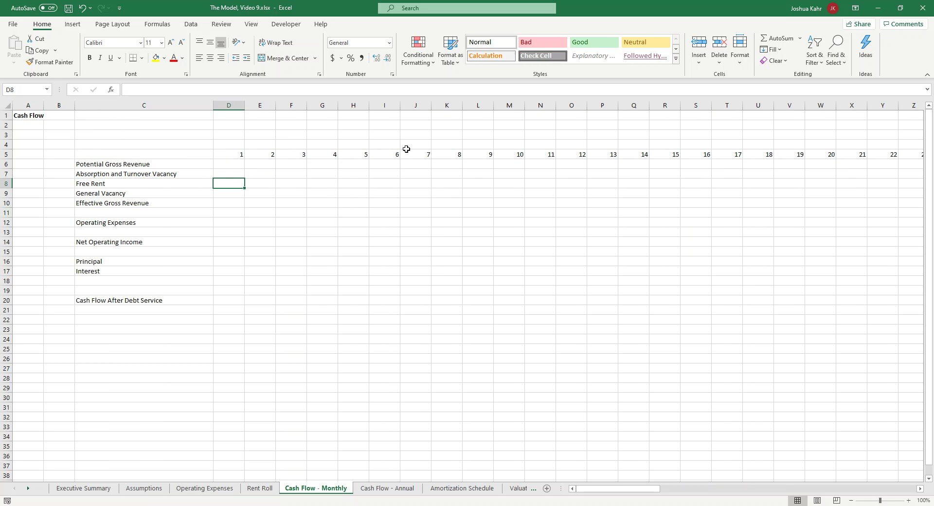
pyautogui.press('Down')
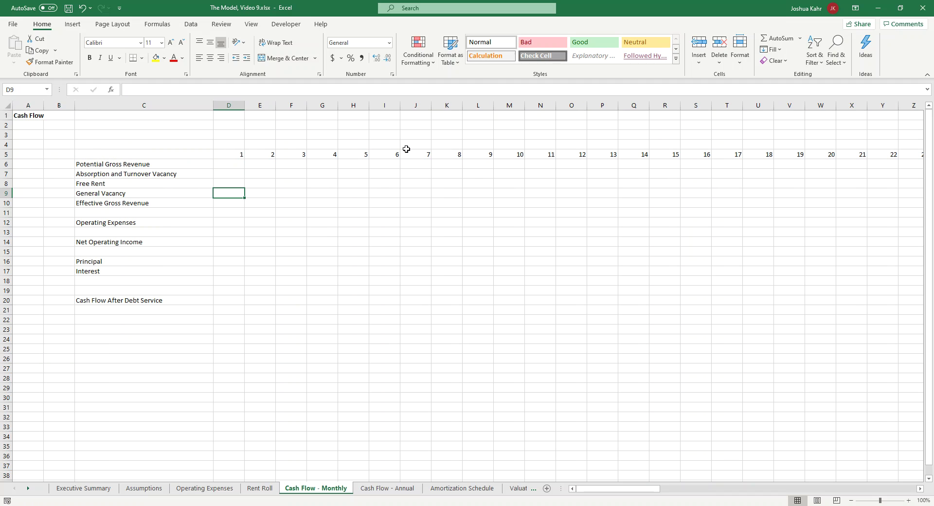
pyautogui.press('Down')
pyautogui.press('Down')
pyautogui.press('Down')
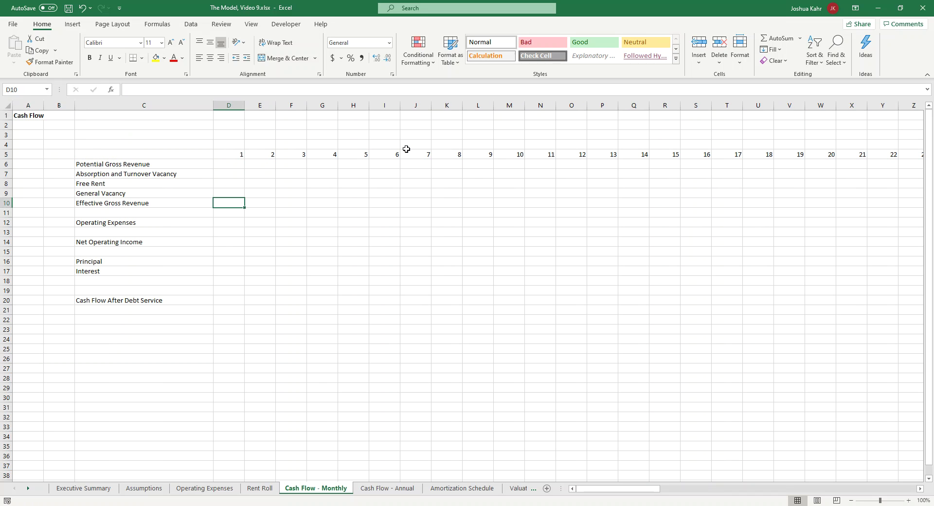
pyautogui.press('Down')
pyautogui.press('Down')
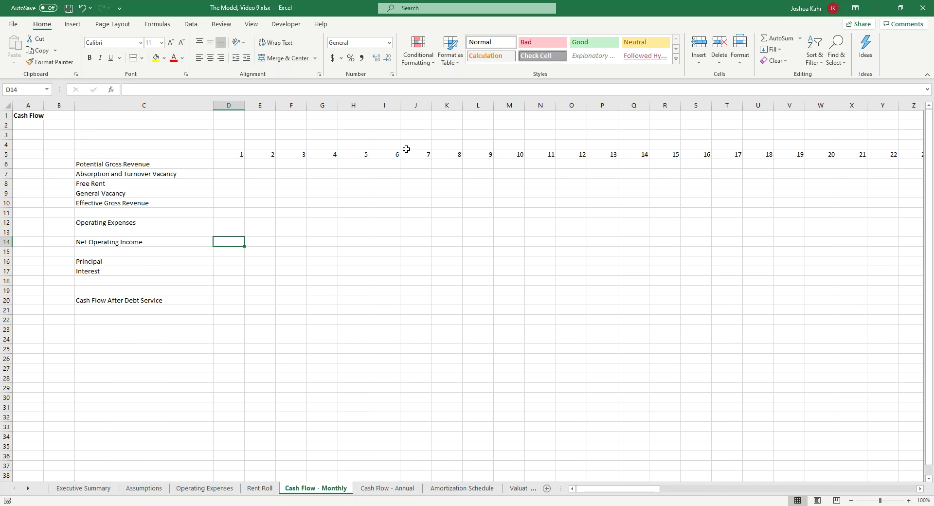
pyautogui.press('Down')
pyautogui.press('Down')
pyautogui.press('Down')
pyautogui.press('Down')
pyautogui.press('Down')
pyautogui.press('Down')
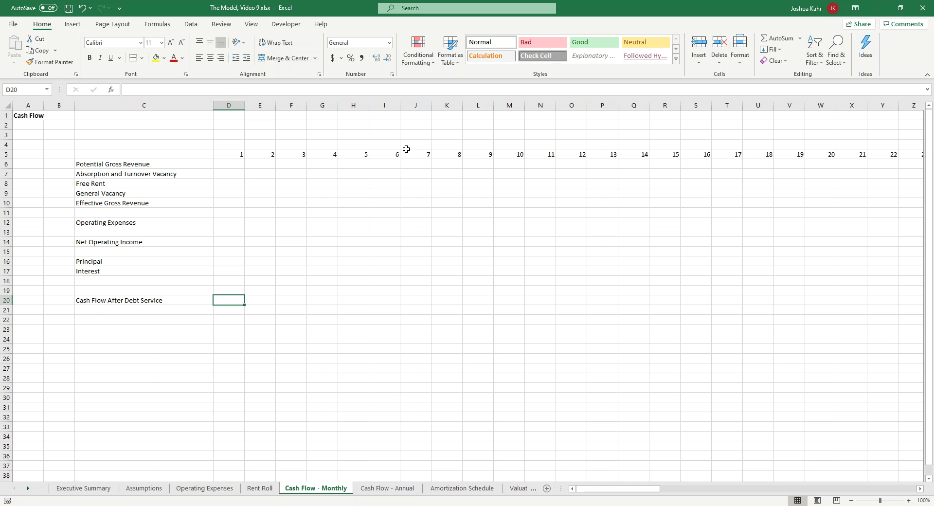
pyautogui.press('Up')
pyautogui.press('Up')
pyautogui.press('Up')
pyautogui.press('Up')
pyautogui.press('Up')
pyautogui.press('Up')
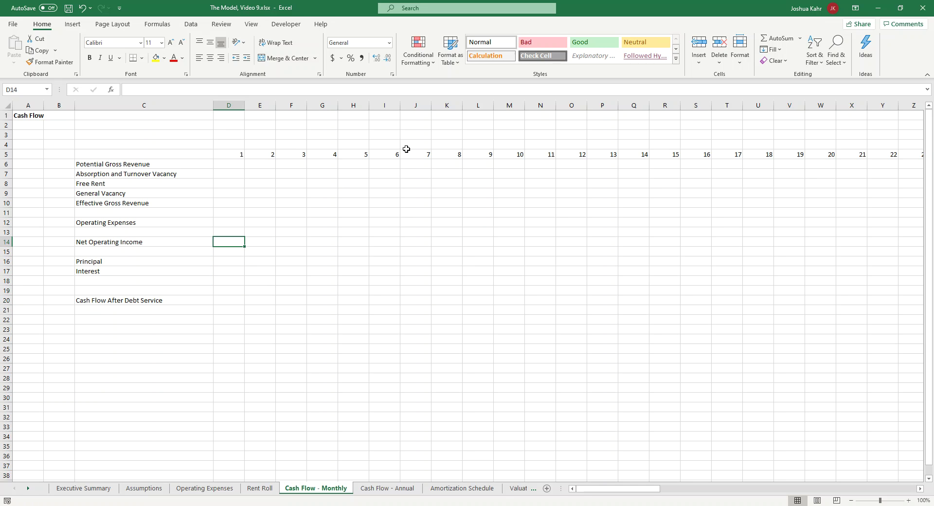
pyautogui.write('+')
pyautogui.press('Up')
pyautogui.press('Up')
pyautogui.press('Up')
pyautogui.press('Up')
pyautogui.write('-')
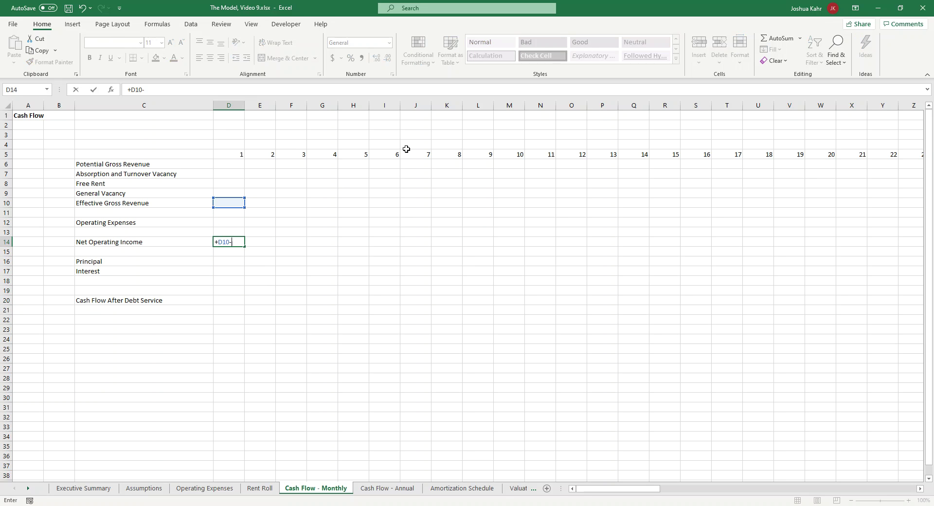
pyautogui.press('Up')
pyautogui.press('Up')
pyautogui.press('Return')
# Step: Set month-1 Cash Flow After Debt Service in D20 to =+D14-D16-D17
pyautogui.press('Down')
pyautogui.press('Down')
pyautogui.press('Down')
pyautogui.press('Down')
pyautogui.press('Down')
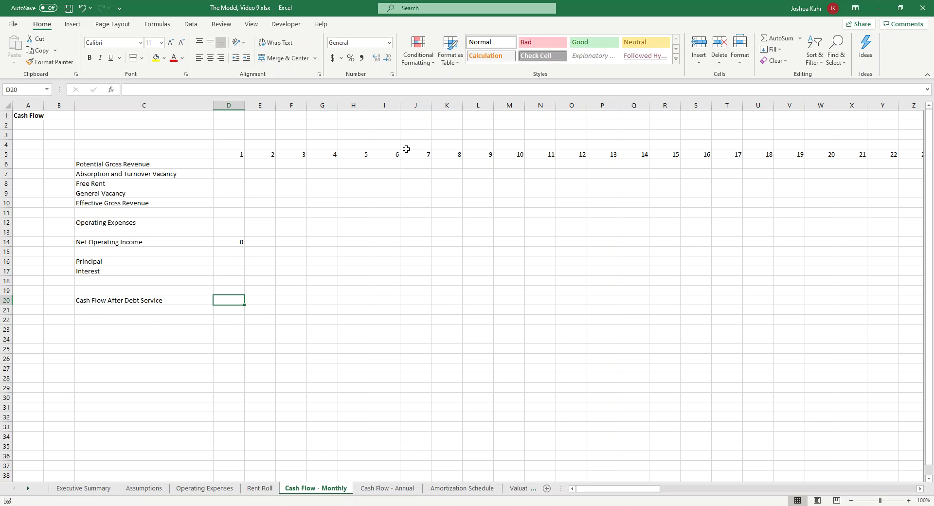
pyautogui.write('+')
pyautogui.press('Up')
pyautogui.press('Up')
pyautogui.press('Up')
pyautogui.press('Up')
pyautogui.press('Up')
pyautogui.press('Up')
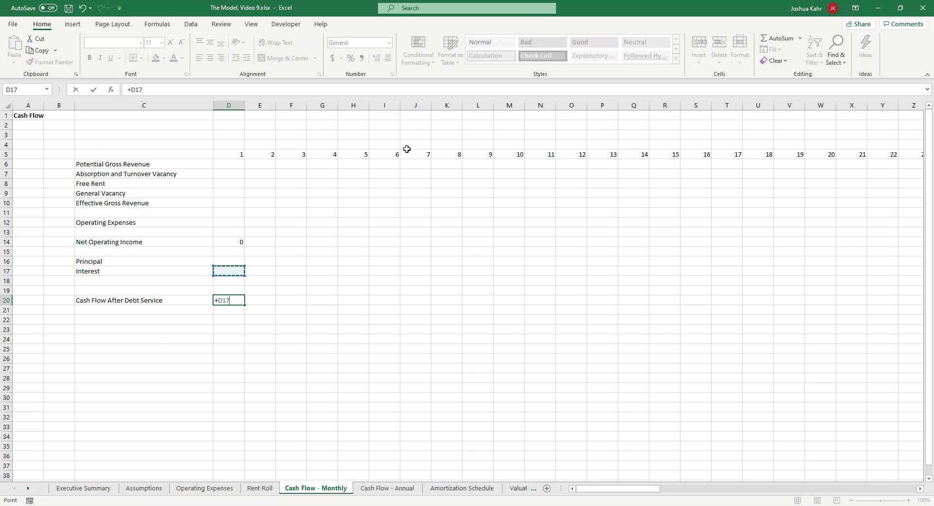
pyautogui.write('-')
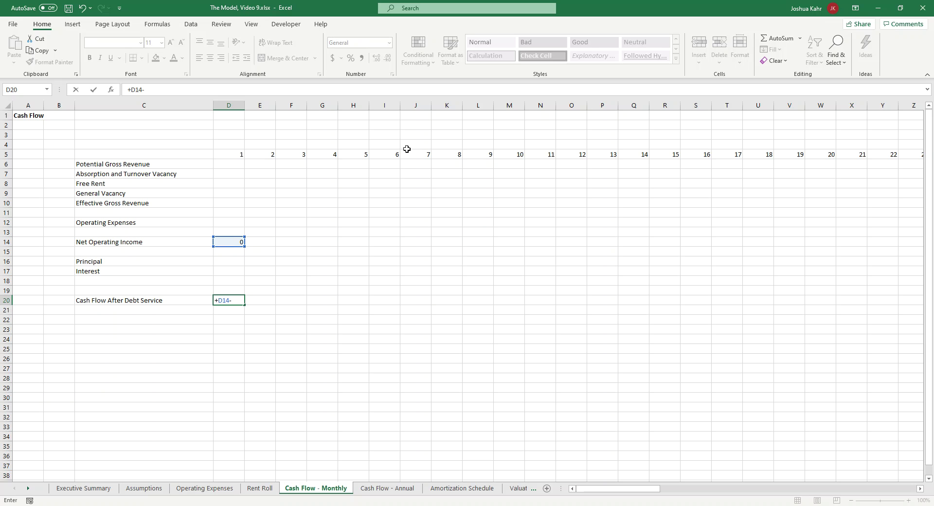
pyautogui.press('Up')
pyautogui.press('Up')
pyautogui.press('Up')
pyautogui.press('Up')
pyautogui.write('-')
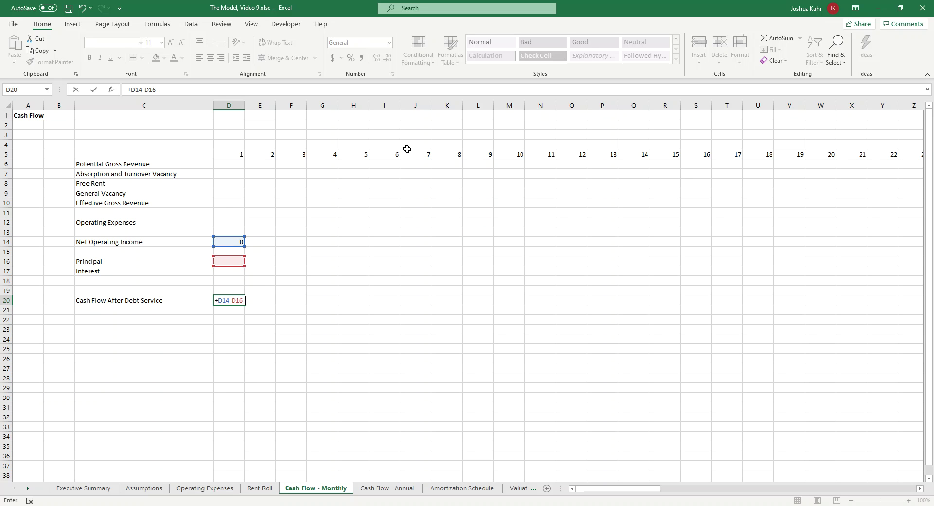
pyautogui.press('Up')
pyautogui.press('Up')
pyautogui.press('Up')
pyautogui.press('Return')
pyautogui.press('Up')
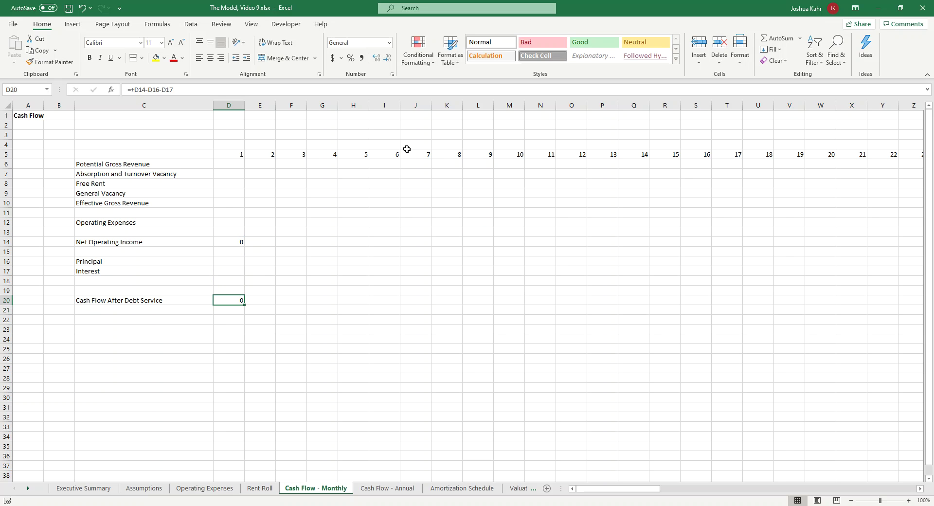
pyautogui.click(239, 163)
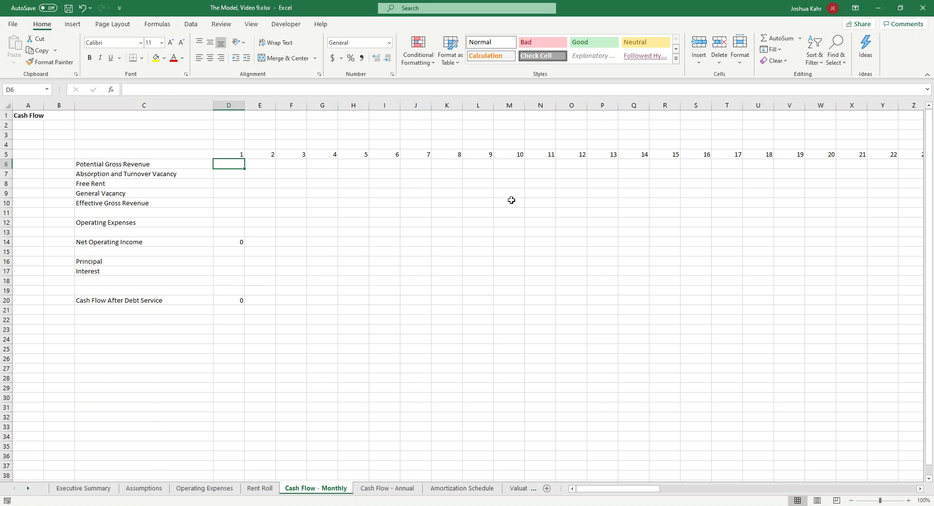
# Step: Start a D6 formula linking to Rent Roll, then cancel it
pyautogui.write('+')
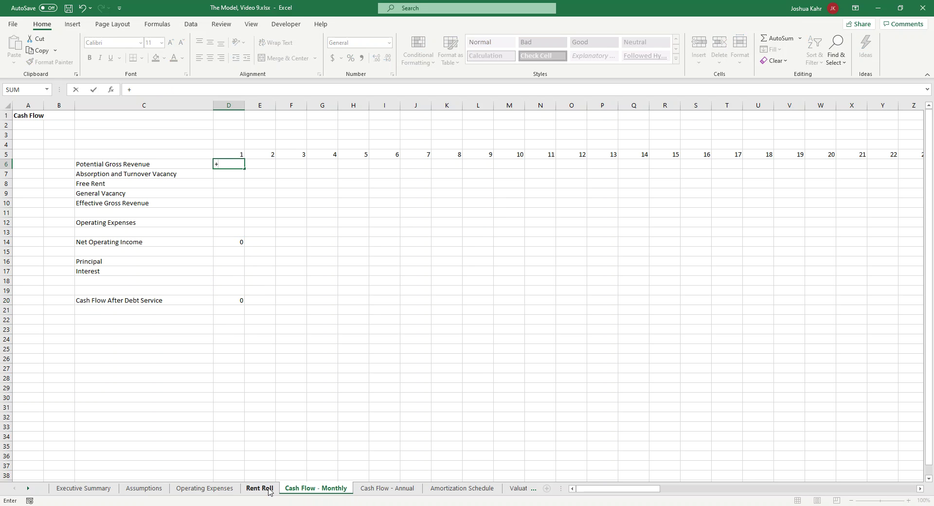
pyautogui.click(268, 488)
pyautogui.click(279, 403)
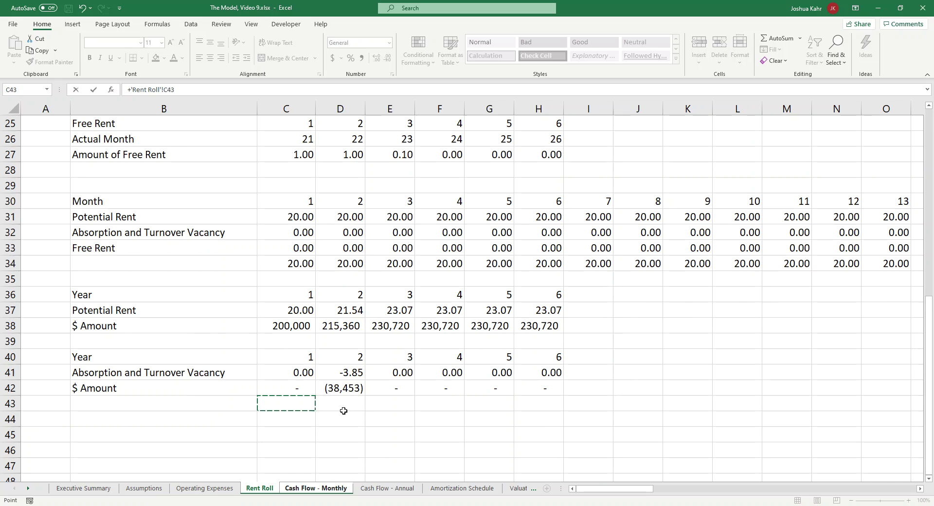
pyautogui.scroll(2, 343, 413)
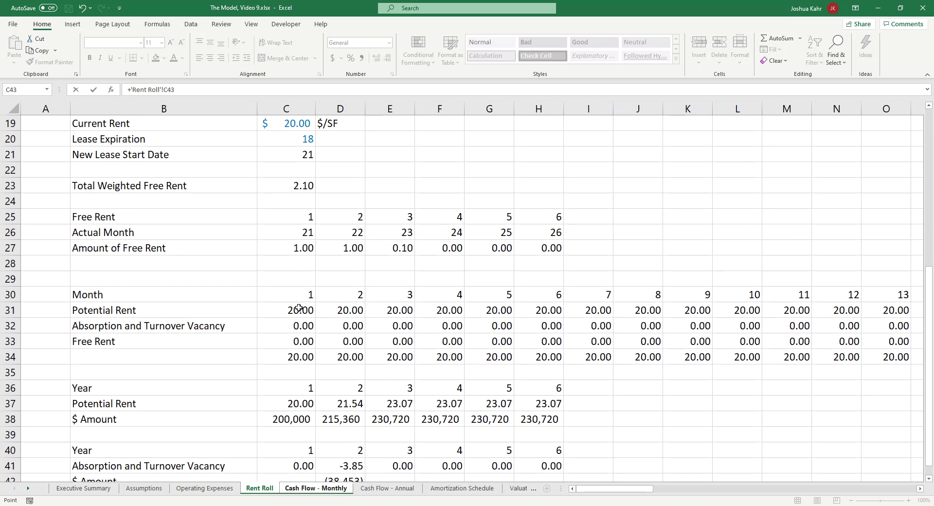
pyautogui.scroll(-2, 309, 410)
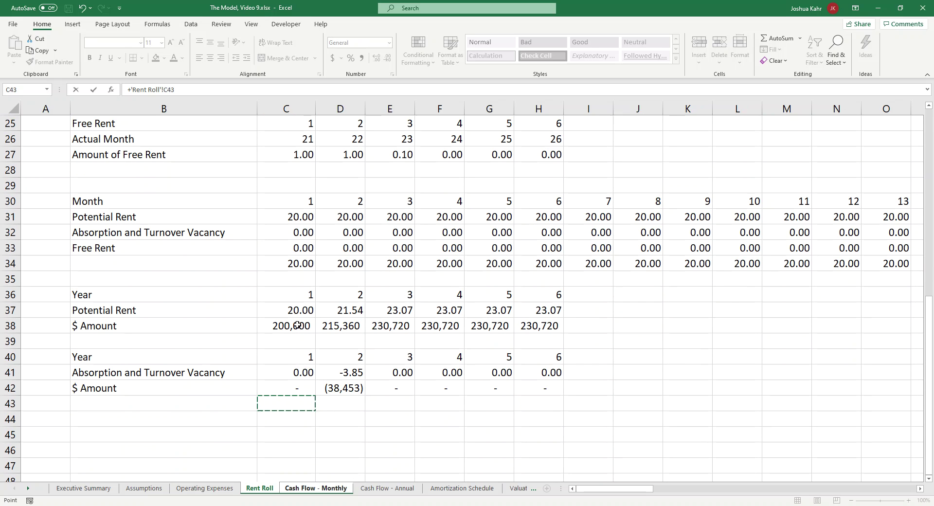
pyautogui.press('Escape')
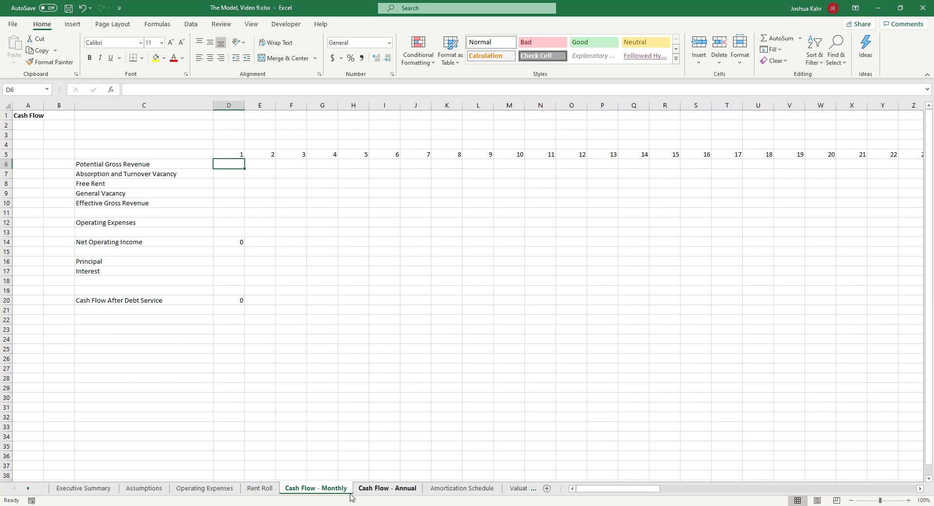
# Step: Inspect the Rent Roll's month-1 Potential Rent and year-1 $ Amount formulas without changes
pyautogui.click(259, 487)
pyautogui.click(280, 373)
pyautogui.click(294, 221)
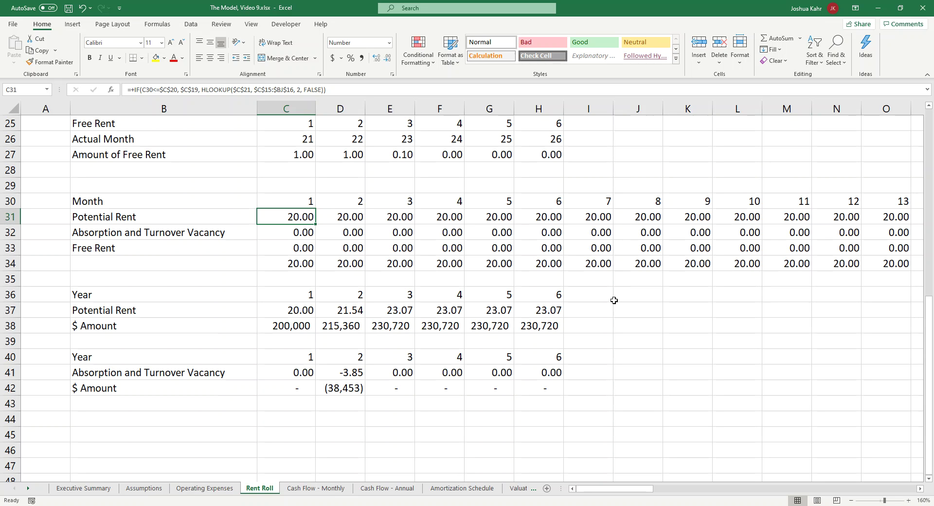
pyautogui.press('Down')
pyautogui.press('Down')
pyautogui.press('Down')
pyautogui.press('Down')
pyautogui.press('Down')
pyautogui.press('Down')
pyautogui.press('Down')
pyautogui.press('F2')
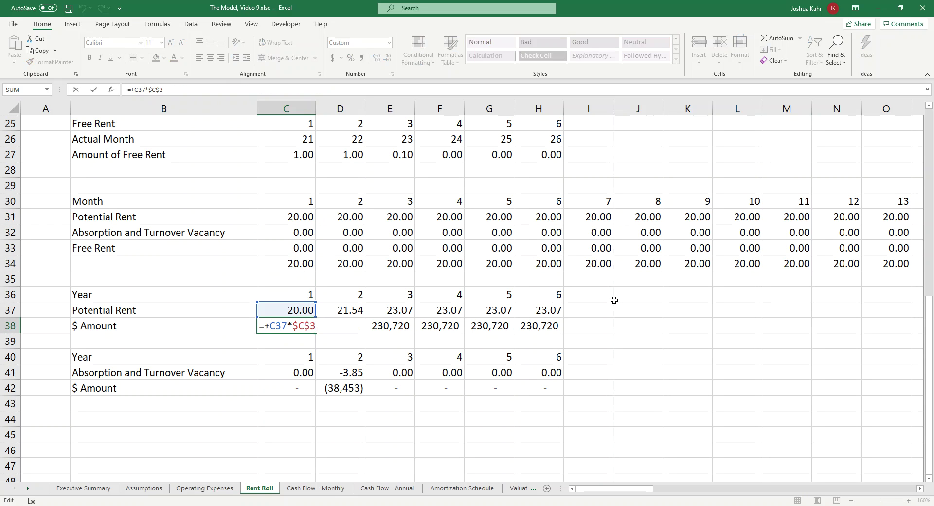
pyautogui.scroll(2, 590, 285)
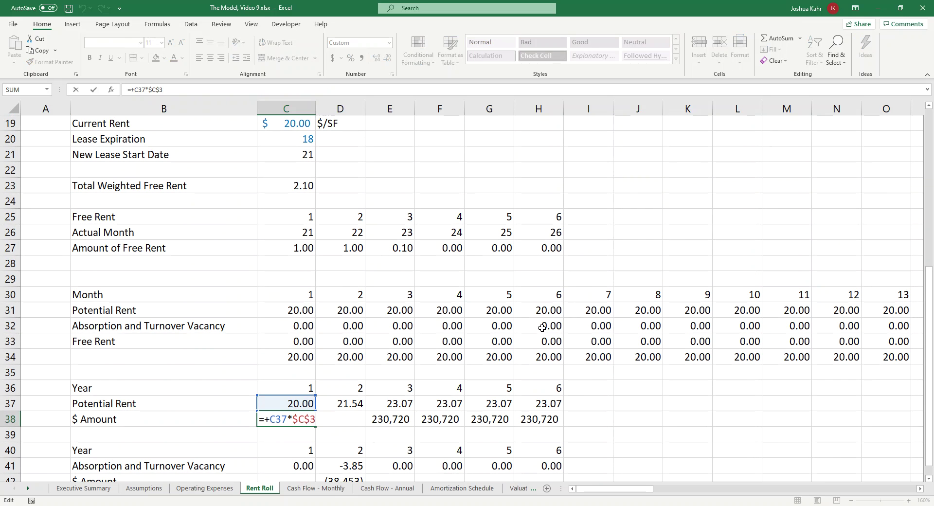
pyautogui.press('Escape')
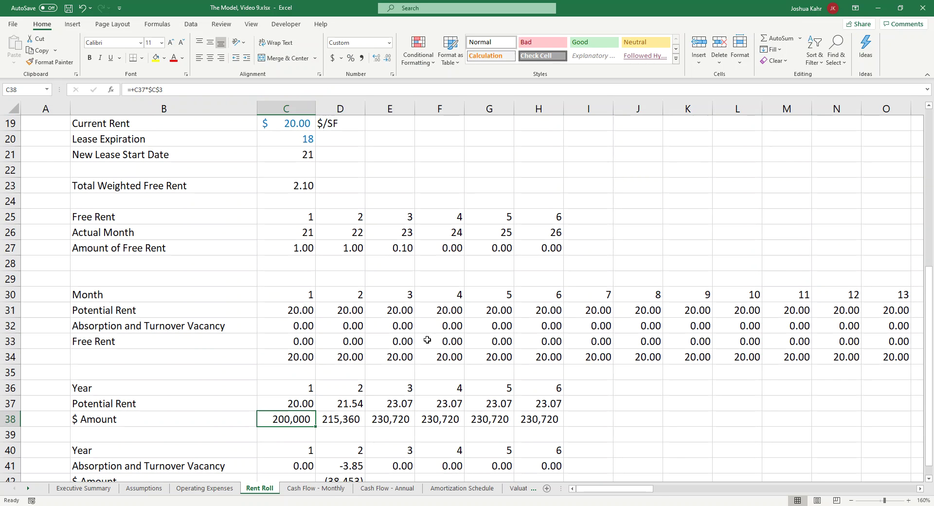
pyautogui.scroll(-2, 392, 358)
# Step: Insert blank rows above row 35 and check the monthly Potential Rent formulas
pyautogui.click(10, 279)
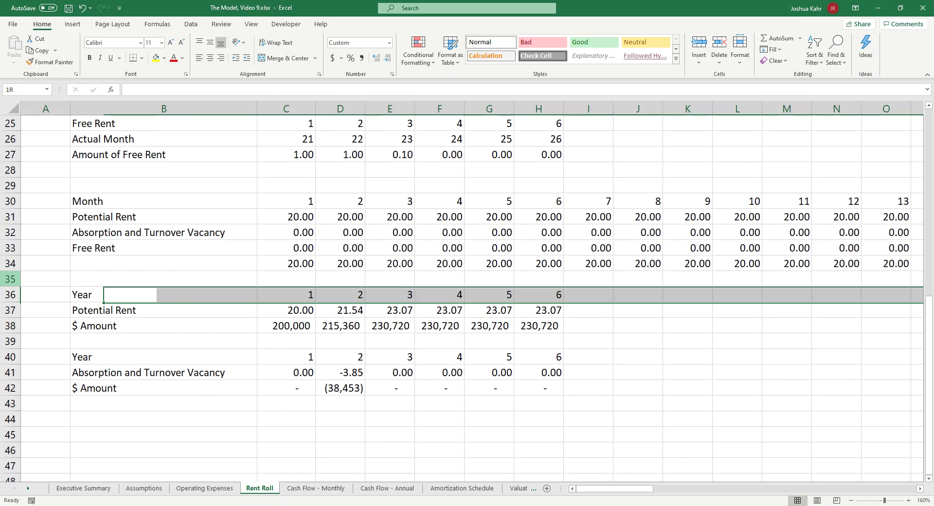
pyautogui.hotkey('ctrl', 'shift', '+')
pyautogui.hotkey('ctrl', 'shift', '+')
pyautogui.hotkey('ctrl', 'shift', '+')
pyautogui.hotkey('ctrl', 'shift', '+')
pyautogui.hotkey('ctrl', 'shift', '+')
pyautogui.hotkey('ctrl', 'shift', '+')
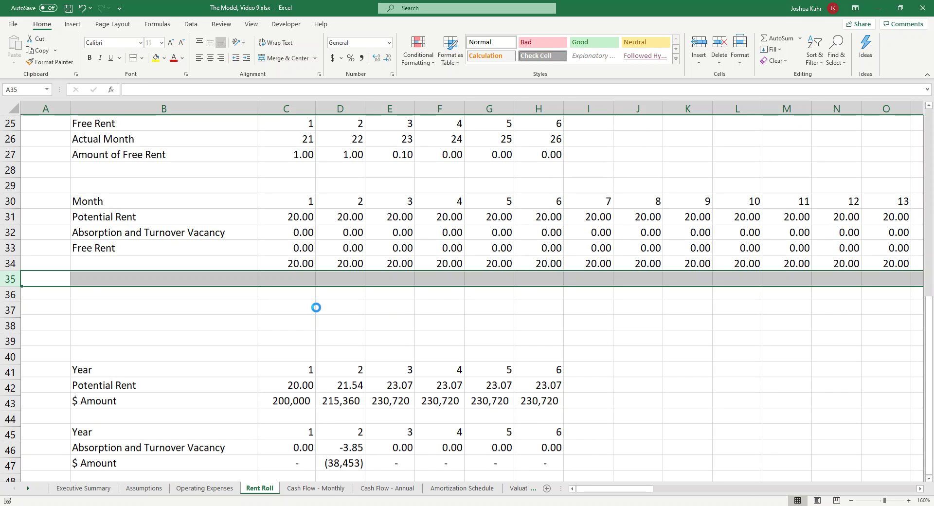
pyautogui.click(305, 217)
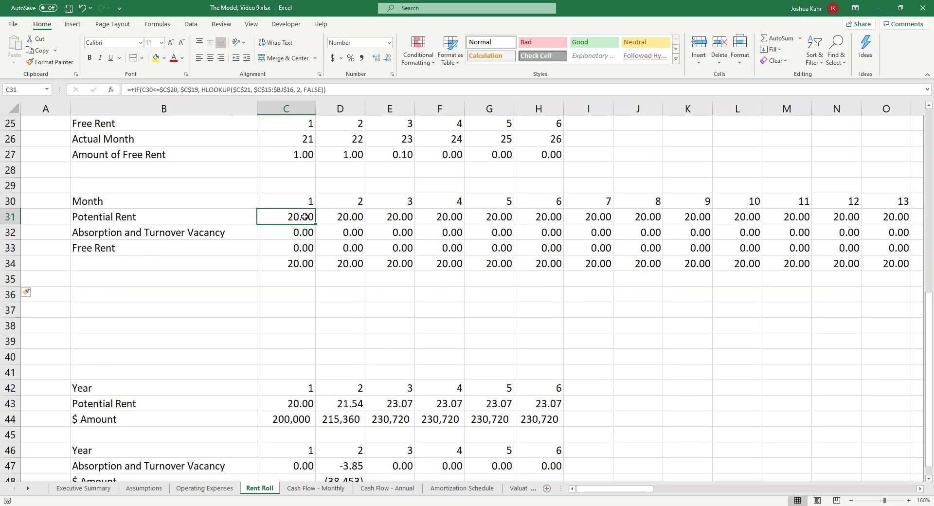
pyautogui.press('Right')
pyautogui.press('Right')
pyautogui.press('Right')
pyautogui.press('Right')
pyautogui.press('Right')
pyautogui.press('Right')
pyautogui.press('Right')
pyautogui.press('Right')
pyautogui.press('Right')
pyautogui.press('Right')
pyautogui.press('Right')
pyautogui.press('Right')
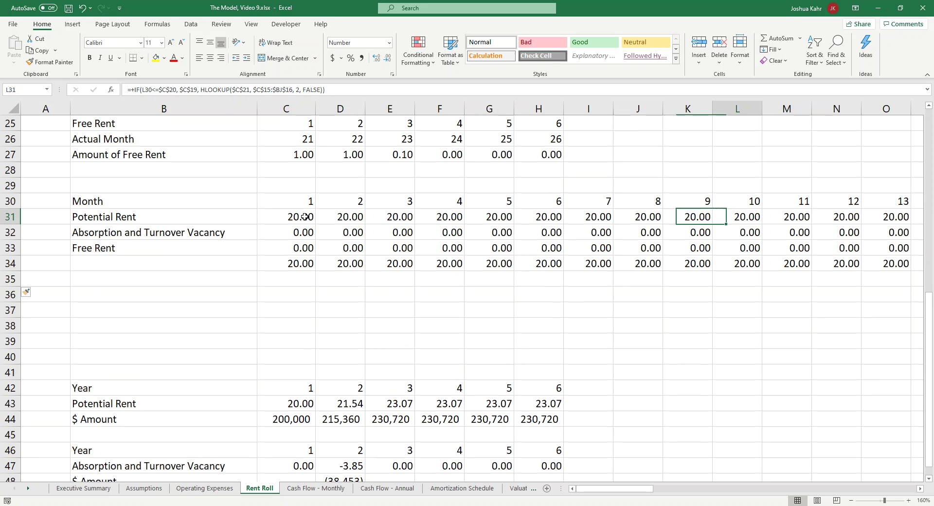
pyautogui.press('Right')
pyautogui.press('Right')
pyautogui.press('Right')
pyautogui.press('Right')
pyautogui.press('Right')
pyautogui.press('Right')
pyautogui.press('Down')
pyautogui.press('Down')
pyautogui.press('Down')
pyautogui.press('Down')
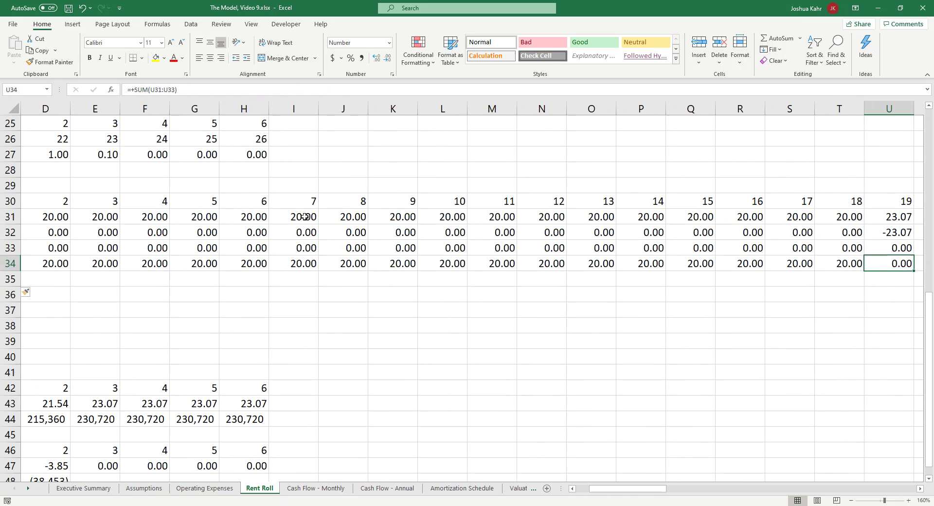
pyautogui.press('Left')
pyautogui.press('Left')
pyautogui.press('Left')
pyautogui.press('Left')
pyautogui.press('Left')
pyautogui.press('Left')
pyautogui.press('Left')
pyautogui.press('Left')
pyautogui.press('Left')
pyautogui.press('Left')
pyautogui.press('Left')
pyautogui.press('Left')
pyautogui.press('Left')
pyautogui.press('Left')
pyautogui.press('Left')
pyautogui.press('Left')
pyautogui.press('Left')
pyautogui.press('Left')
pyautogui.press('Left')
pyautogui.press('Left')
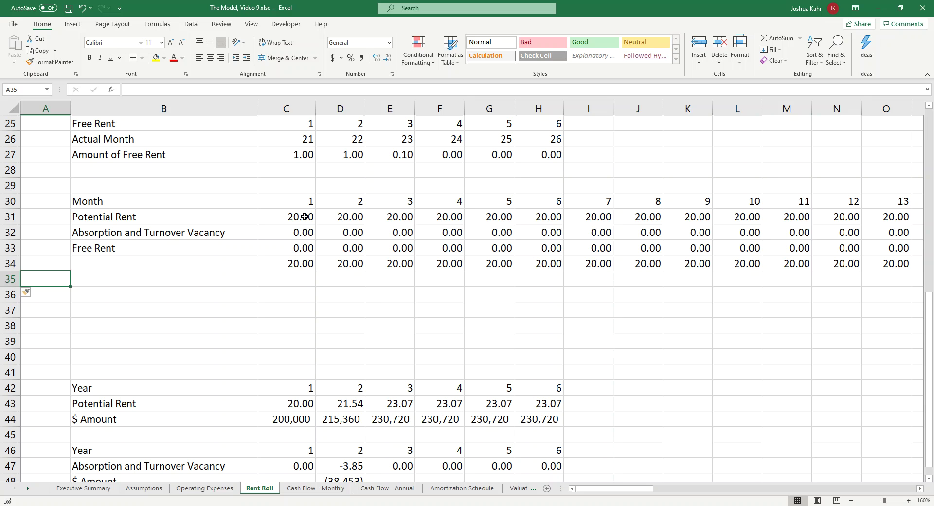
pyautogui.press('Up')
pyautogui.press('Right')
pyautogui.press('Right')
pyautogui.press('Right')
pyautogui.press('Down')
pyautogui.press('Down')
pyautogui.press('Down')
pyautogui.press('Left')
pyautogui.press('Left')
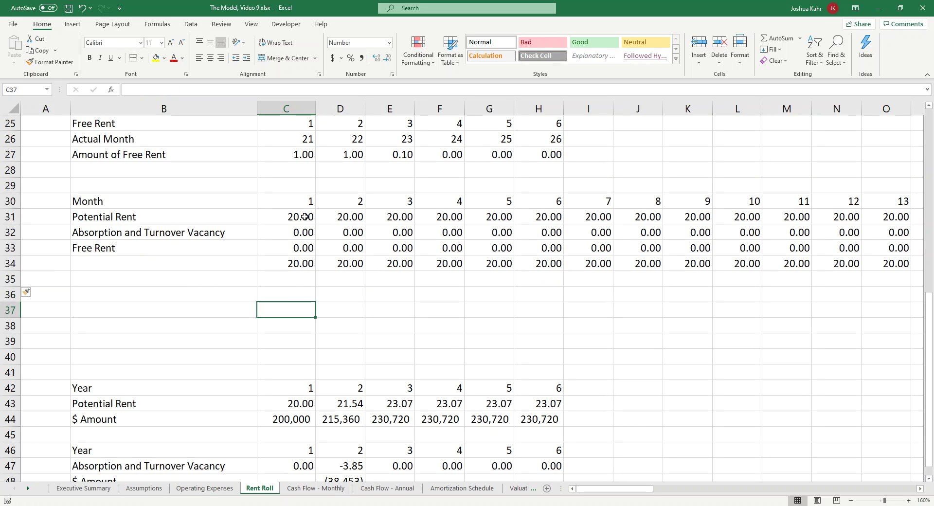
# Step: Label row 36 'SF' in column B
pyautogui.press('Up')
pyautogui.write('SF')
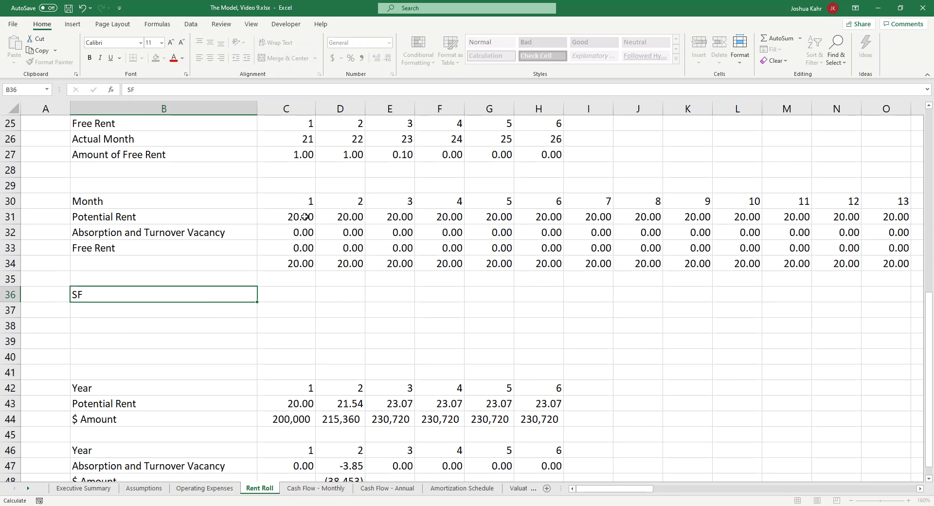
pyautogui.press('Return')
pyautogui.press('Right')
# Step: Link C36 to the Total SF cell C3 so it shows 10,000.00
pyautogui.press('Up')
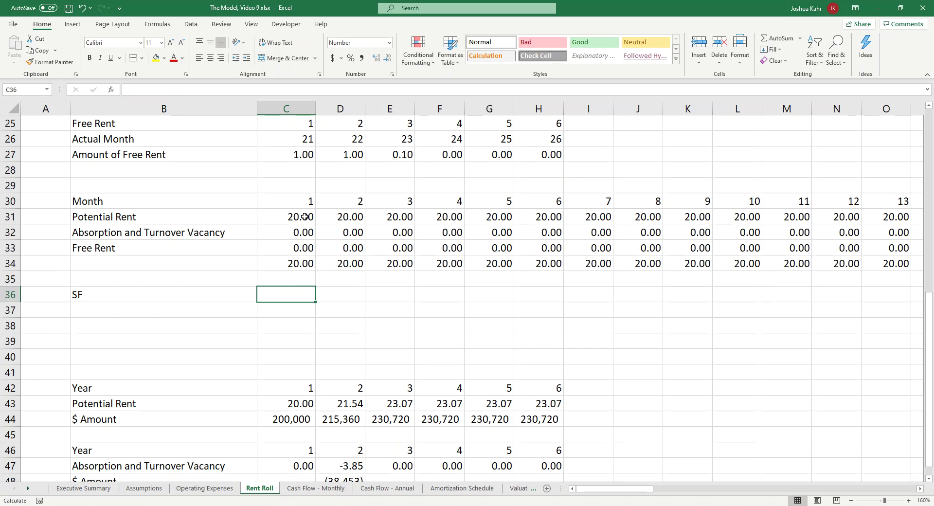
pyautogui.write('10000')
pyautogui.press('Escape')
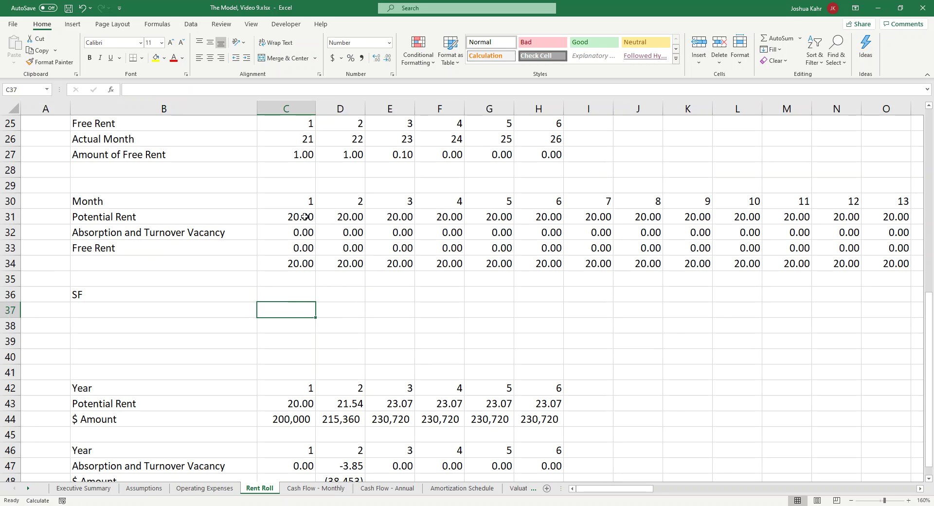
pyautogui.write('+')
pyautogui.press('Up')
pyautogui.press('Up')
pyautogui.press('Up')
pyautogui.press('Up')
pyautogui.press('Up')
pyautogui.press('Up')
pyautogui.press('Up')
pyautogui.press('Up')
pyautogui.press('Up')
pyautogui.press('Up')
pyautogui.press('Up')
pyautogui.press('Up')
pyautogui.press('Up')
pyautogui.press('Up')
pyautogui.press('Up')
pyautogui.press('Up')
pyautogui.press('Up')
pyautogui.press('Up')
pyautogui.press('Up')
pyautogui.press('Up')
pyautogui.press('Up')
pyautogui.press('Up')
pyautogui.press('Up')
pyautogui.press('Up')
pyautogui.press('Up')
pyautogui.press('Up')
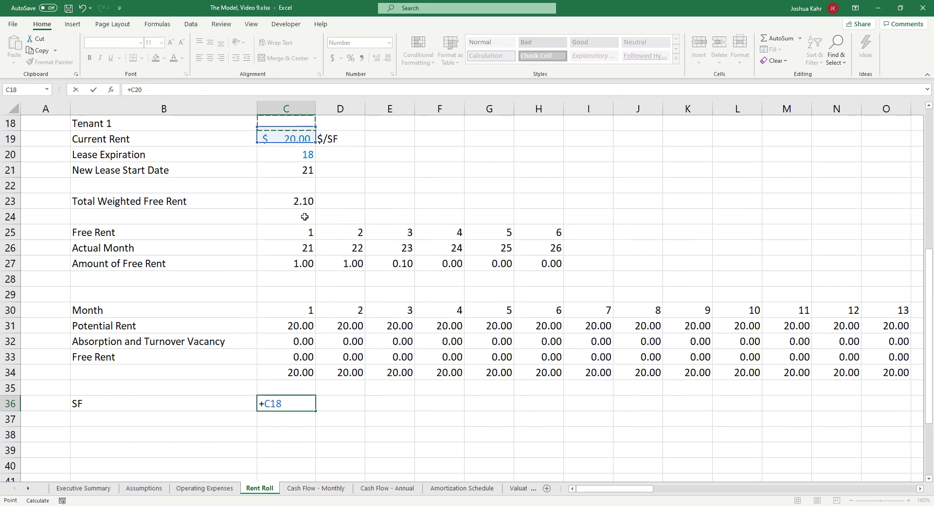
pyautogui.press('Up')
pyautogui.press('Up')
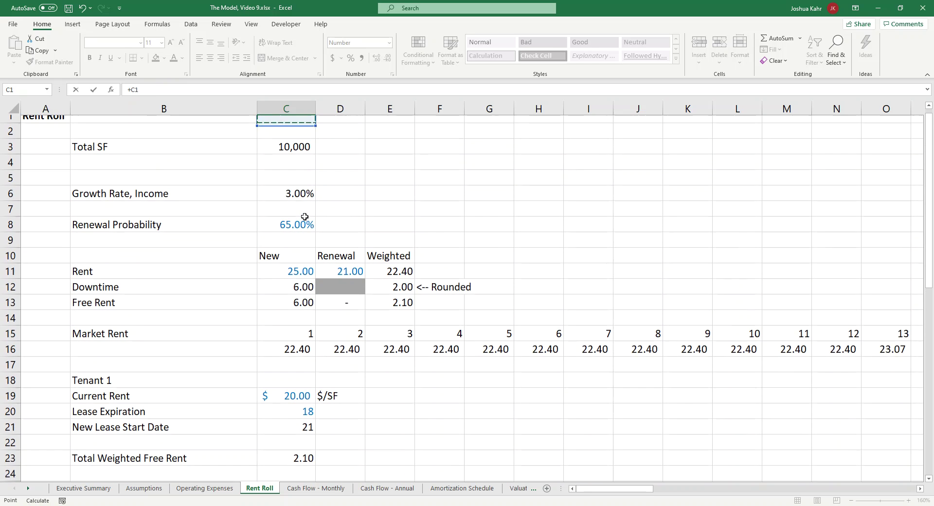
pyautogui.press('Down')
pyautogui.press('Return')
pyautogui.press('Return')
pyautogui.press('Down')
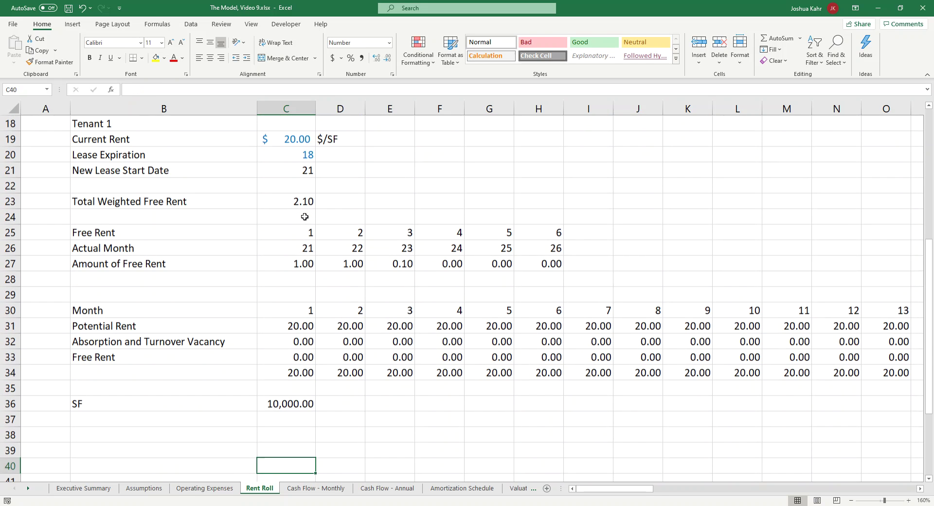
pyautogui.press('Up')
pyautogui.press('Up')
pyautogui.press('Left')
pyautogui.press('Down')
pyautogui.press('Down')
pyautogui.press('Down')
pyautogui.press('Down')
pyautogui.press('Down')
pyautogui.press('Down')
pyautogui.press('Down')
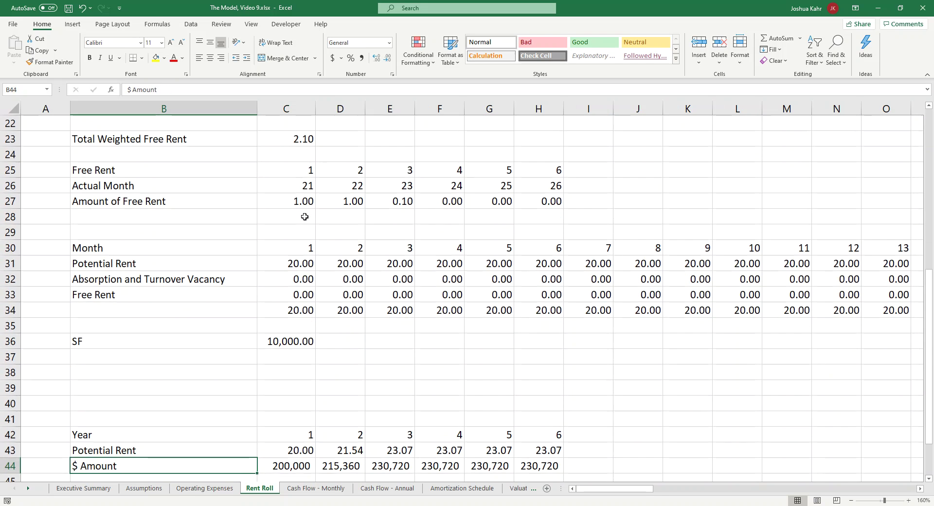
pyautogui.press('Up')
pyautogui.press('Up')
pyautogui.press('Up')
pyautogui.press('Up')
pyautogui.press('Up')
pyautogui.press('Up')
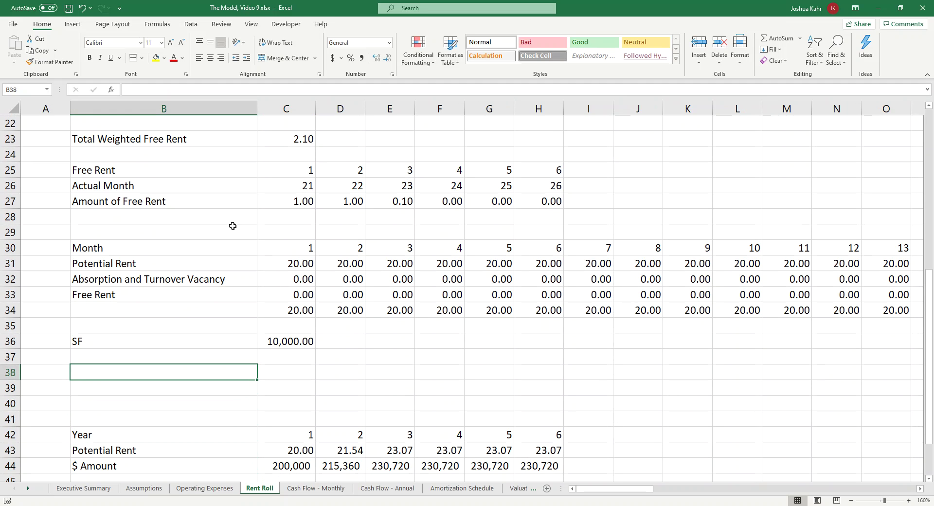
pyautogui.moveTo(11, 403); pyautogui.dragTo(11, 418)
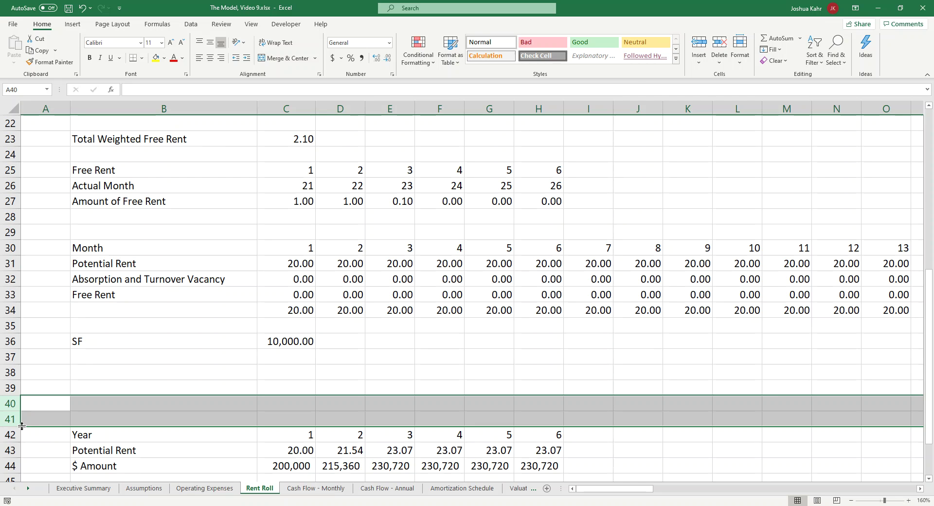
pyautogui.hotkey('ctrl', 'shift', '+')
pyautogui.hotkey('ctrl', 'shift', '+')
pyautogui.moveTo(160, 266); pyautogui.dragTo(174, 310)
pyautogui.hotkey('ctrl', 'c')
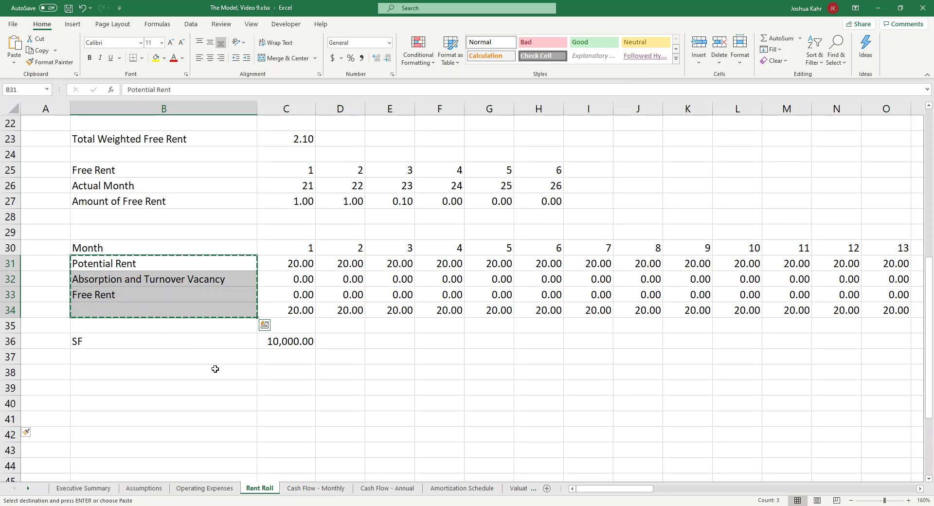
pyautogui.click(214, 373)
pyautogui.hotkey('ctrl', 'v')
pyautogui.click(305, 373)
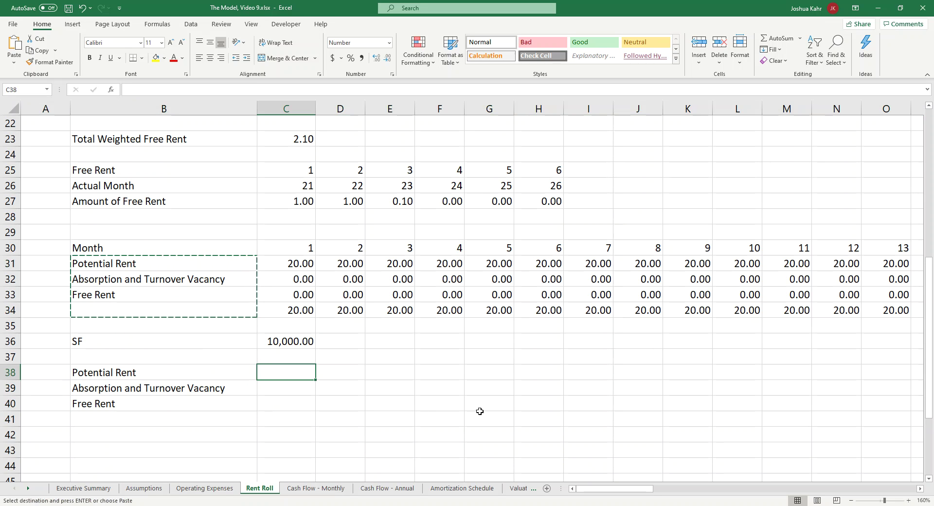
pyautogui.write('+')
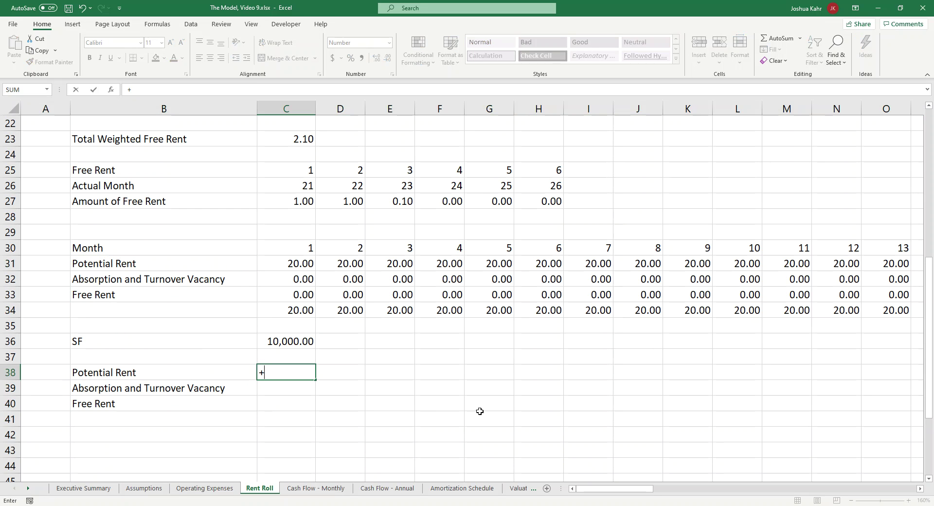
pyautogui.press('Up')
pyautogui.press('Up')
pyautogui.press('Up')
pyautogui.press('Up')
pyautogui.press('Up')
pyautogui.press('Up')
pyautogui.press('Up')
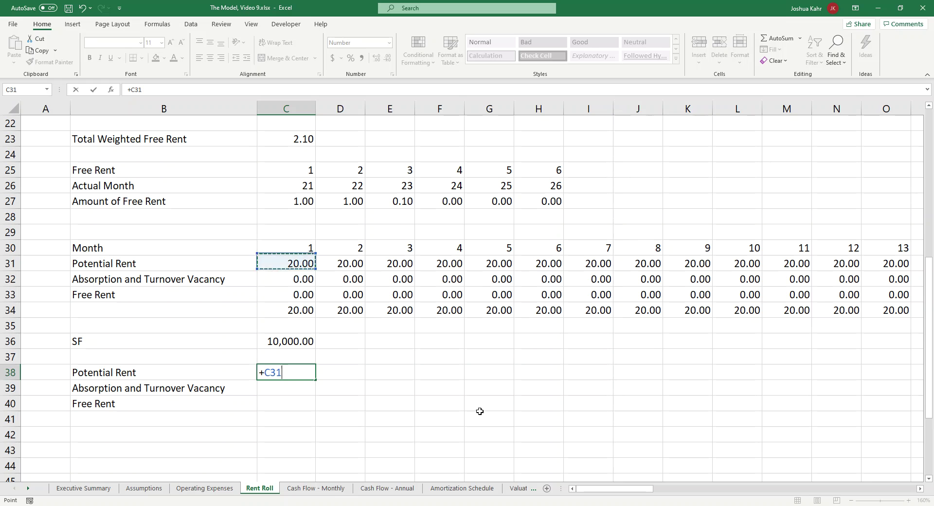
pyautogui.write('8')
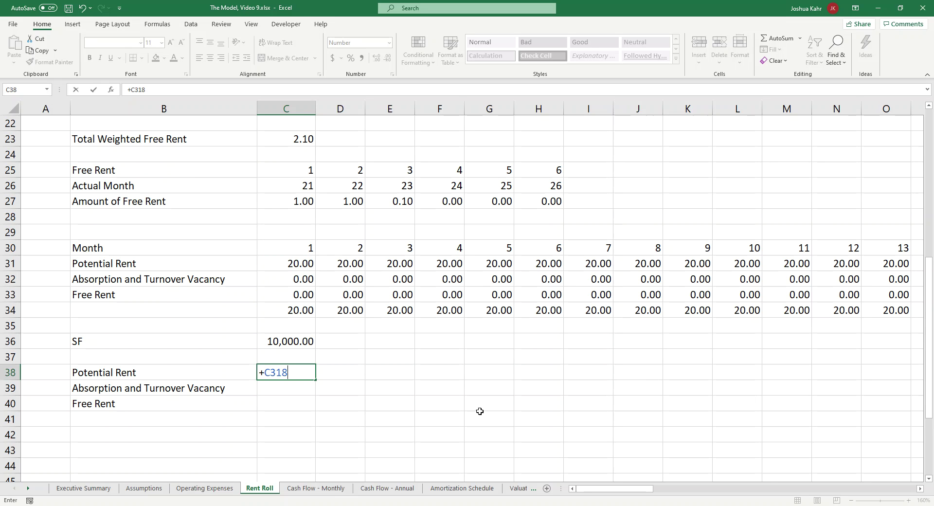
pyautogui.press('BackSpace')
pyautogui.write('*')
pyautogui.press('Up')
pyautogui.press('Up')
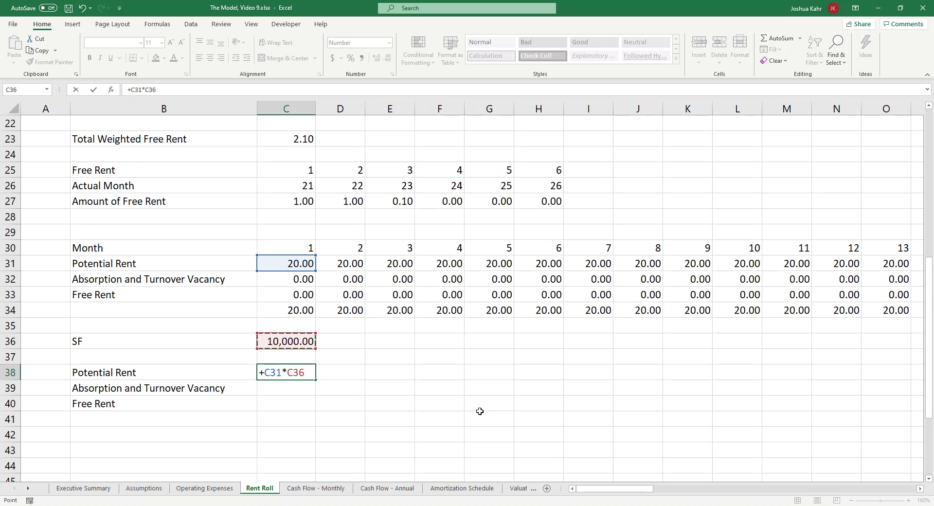
pyautogui.press('F4')
pyautogui.write('/12')
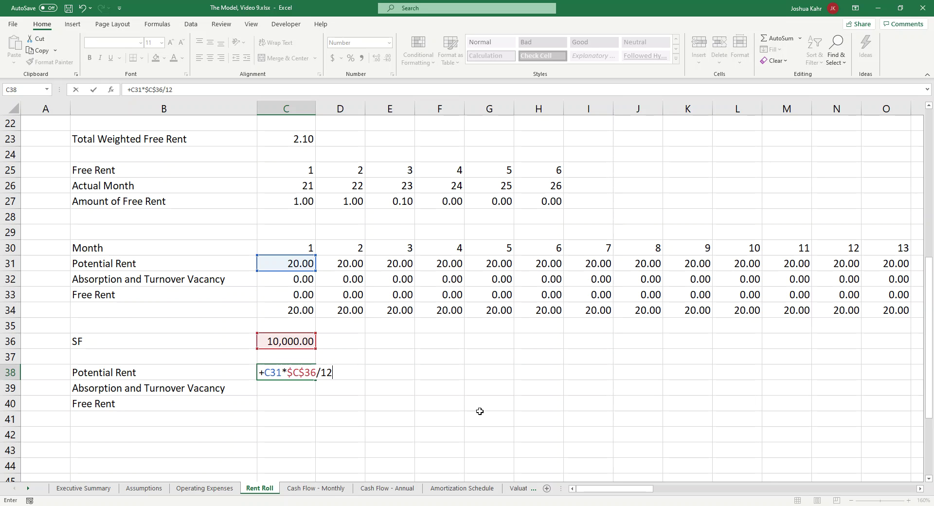
pyautogui.press('Return')
pyautogui.press('Up')
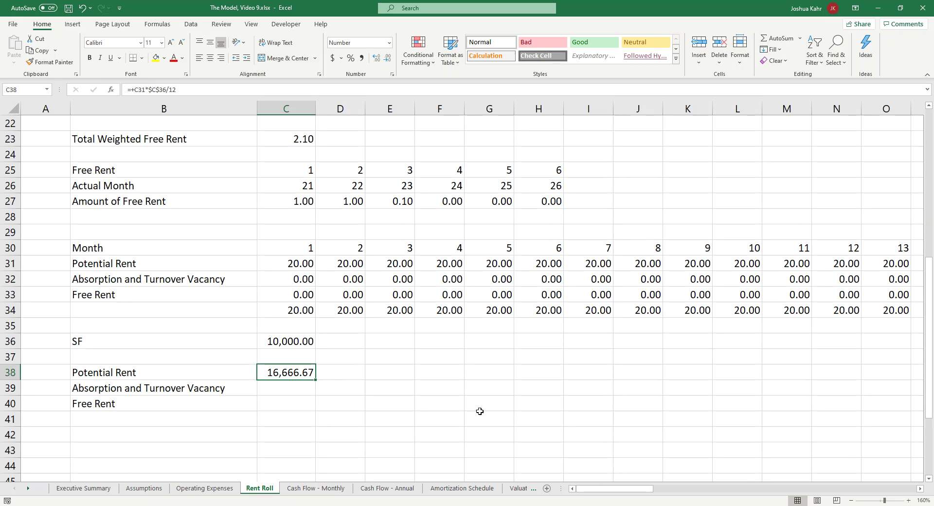
pyautogui.hotkey('ctrl', 'c')
pyautogui.press('Down')
pyautogui.hotkey('ctrl', 'v')
pyautogui.press('Down')
pyautogui.hotkey('ctrl', 'v')
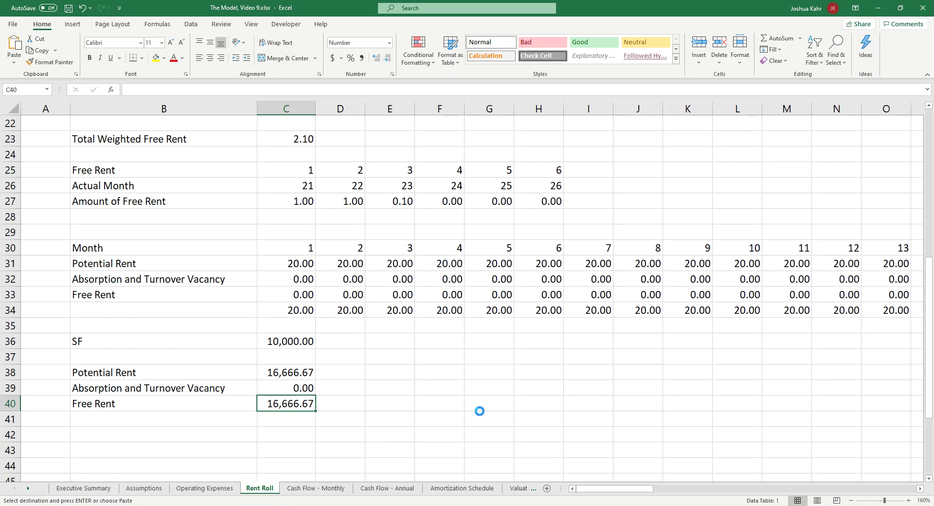
pyautogui.press('Down')
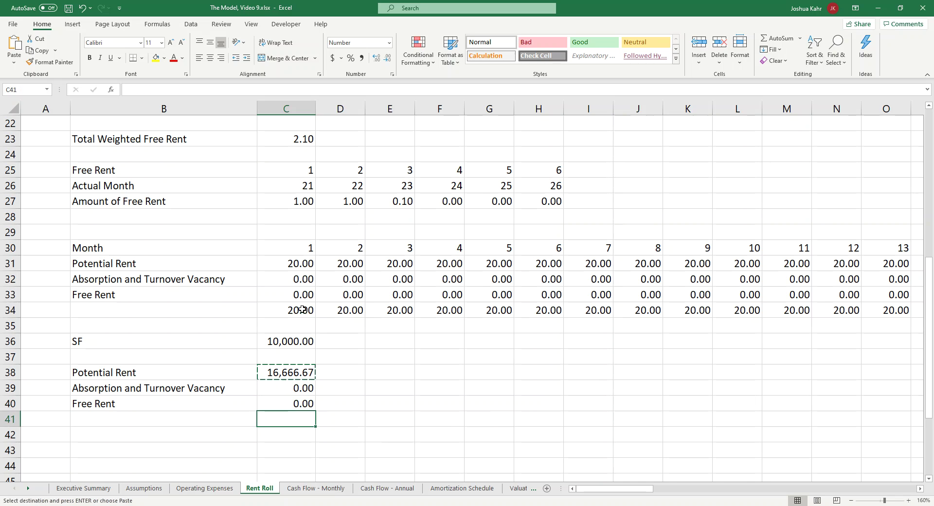
pyautogui.click(302, 310)
pyautogui.click(307, 418)
pyautogui.write('+s')
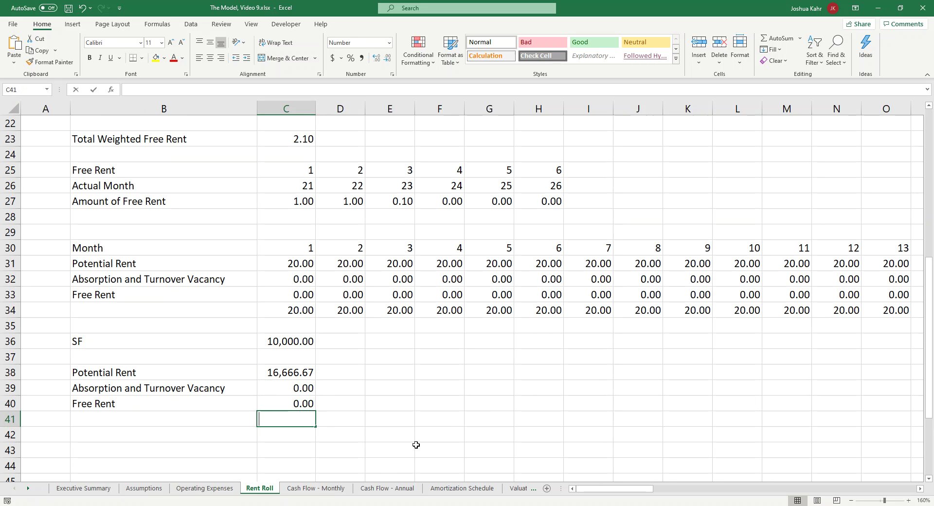
pyautogui.write('um(')
pyautogui.press('Up')
pyautogui.hotkey('shift', 'Up')
pyautogui.hotkey('shift', 'Up')
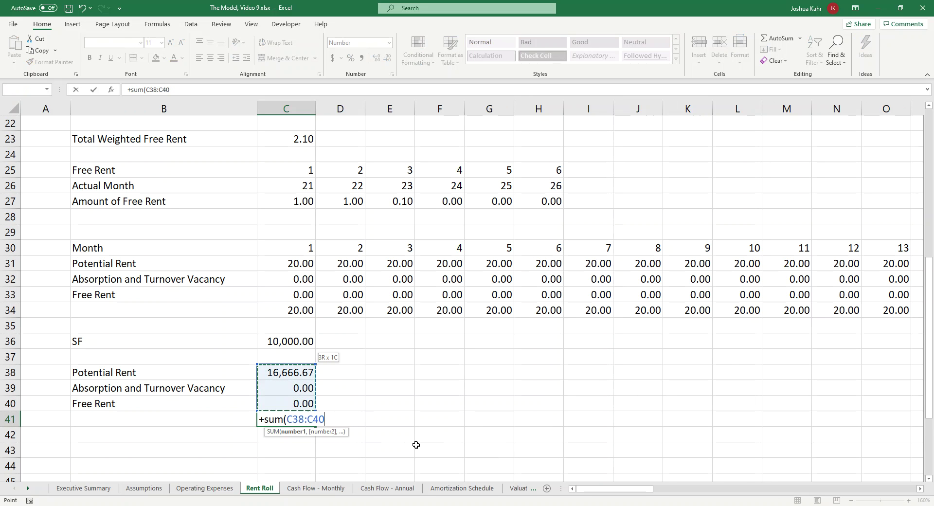
pyautogui.press('Return')
pyautogui.press('Up')
pyautogui.press('Up')
pyautogui.press('Up')
pyautogui.press('Up')
pyautogui.press('Up')
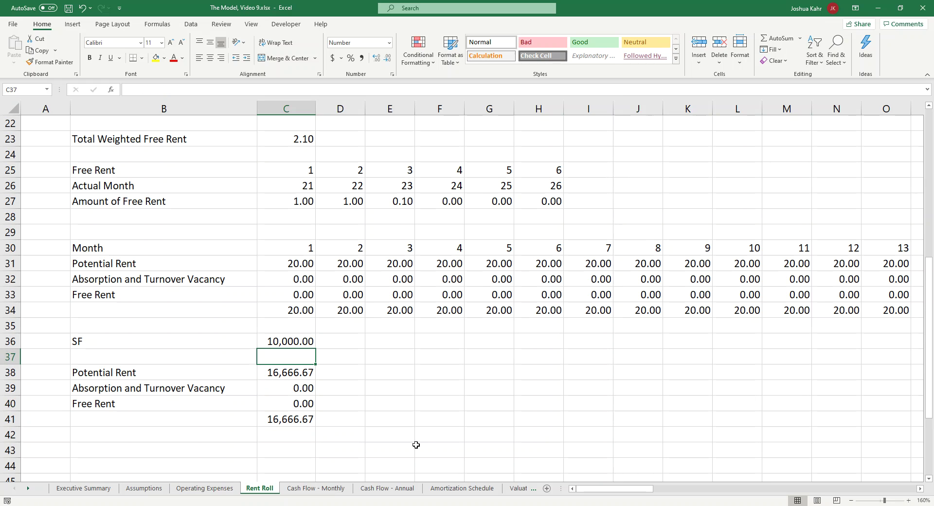
pyautogui.click(11, 355)
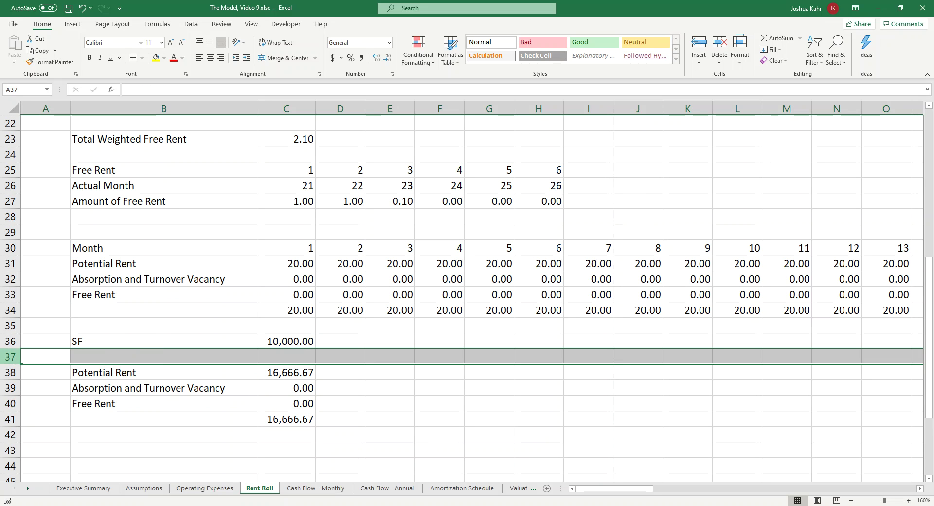
pyautogui.click(146, 387)
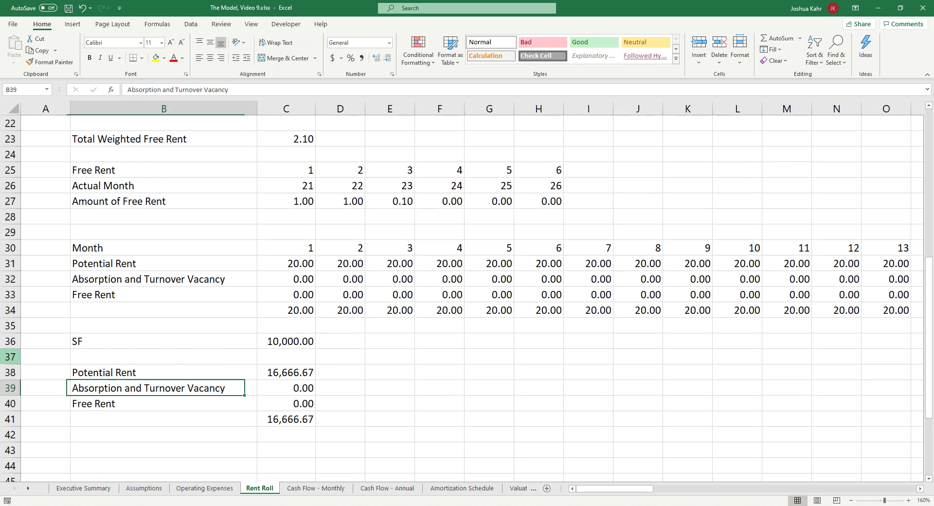
pyautogui.click(341, 372)
pyautogui.click(286, 372)
pyautogui.hotkey('ctrl', 'shift', 'Down')
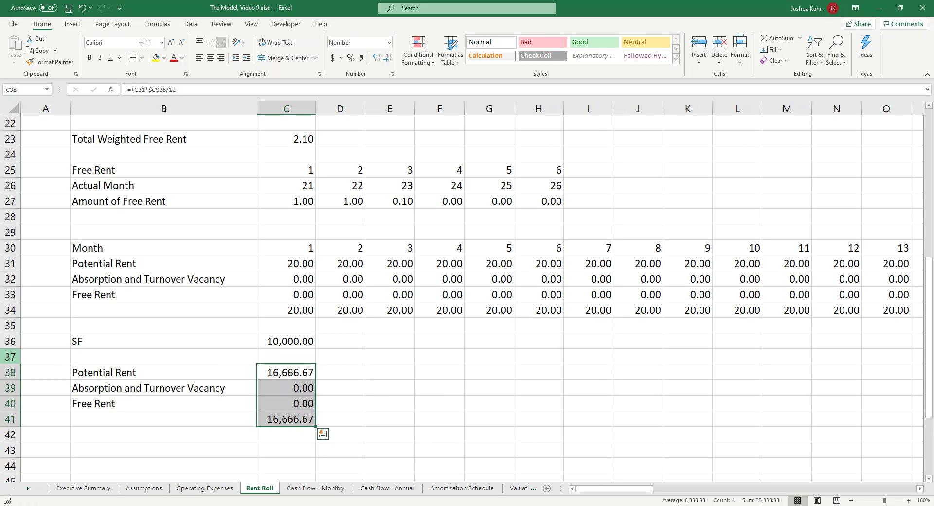
pyautogui.moveTo(313, 427); pyautogui.dragTo(593, 413)
pyautogui.click(512, 386)
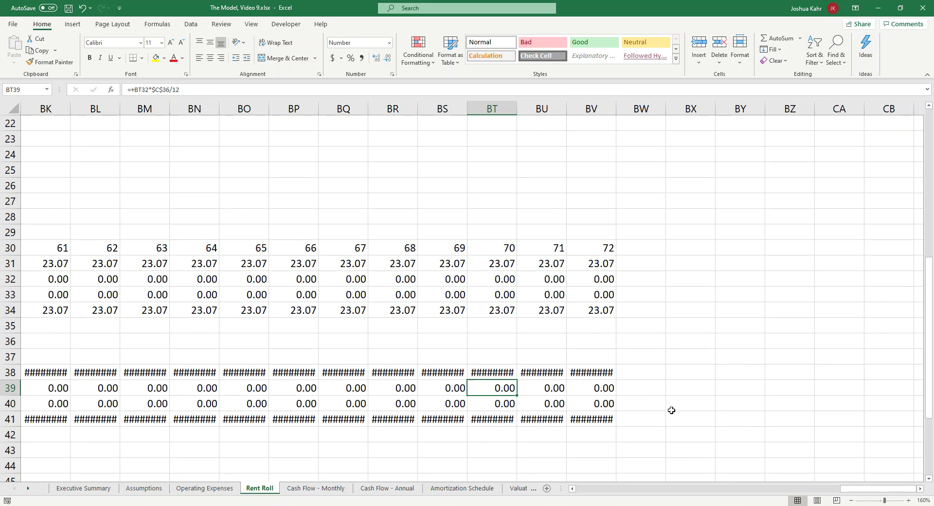
pyautogui.moveTo(591, 108); pyautogui.dragTo(309, 152)
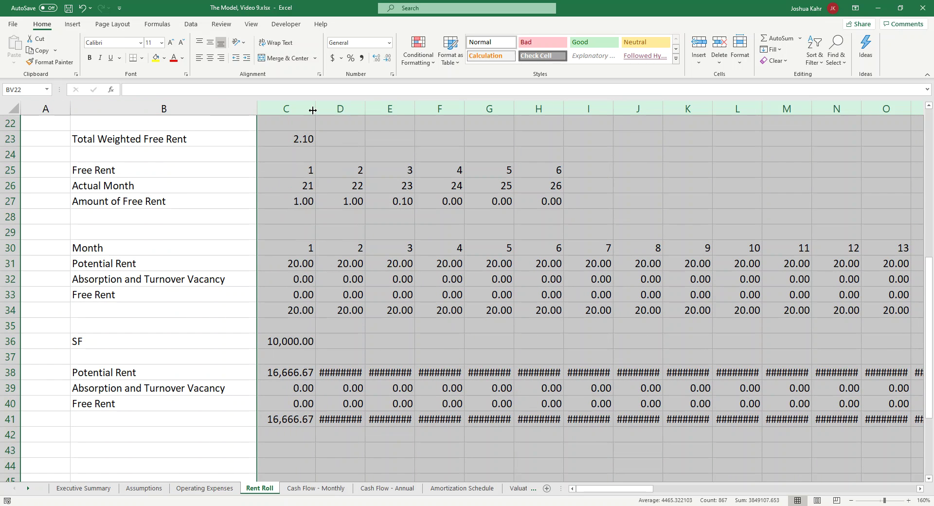
pyautogui.moveTo(316, 108); pyautogui.dragTo(324, 108)
pyautogui.click(442, 366)
pyautogui.click(539, 391)
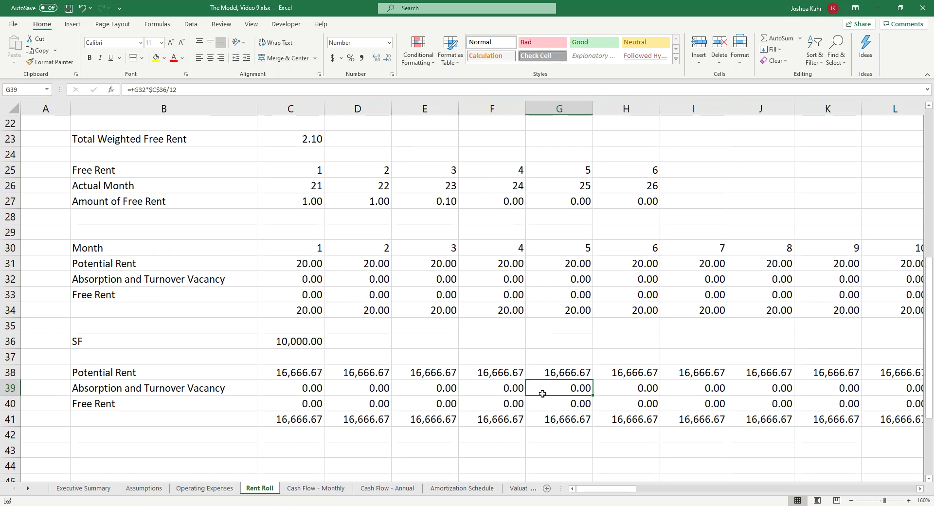
pyautogui.press('Up')
pyautogui.press('Right')
pyautogui.press('Right')
pyautogui.press('Right')
pyautogui.press('Right')
pyautogui.press('Right')
pyautogui.press('Right')
pyautogui.press('Right')
pyautogui.press('Right')
pyautogui.press('Right')
pyautogui.press('Right')
pyautogui.press('Right')
pyautogui.press('Right')
pyautogui.press('Right')
pyautogui.press('Right')
pyautogui.press('Right')
pyautogui.press('Right')
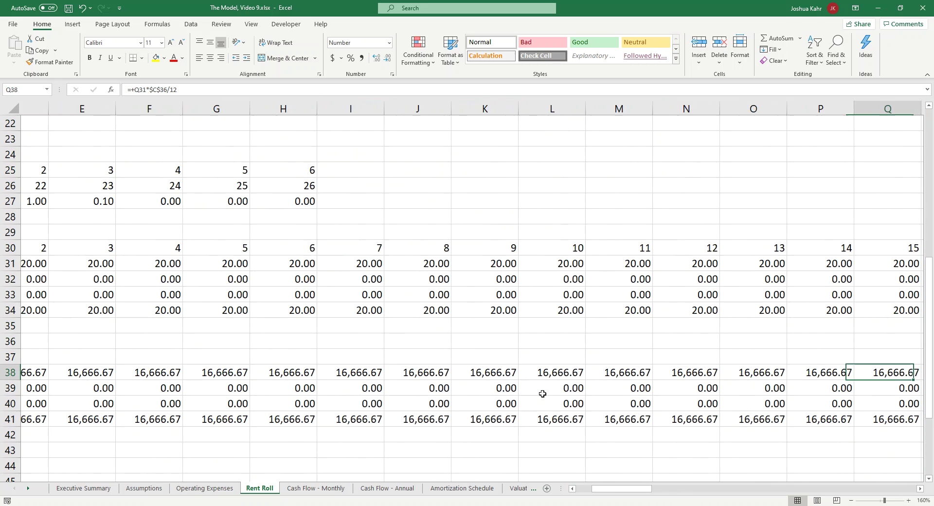
pyautogui.press('Left')
pyautogui.press('Left')
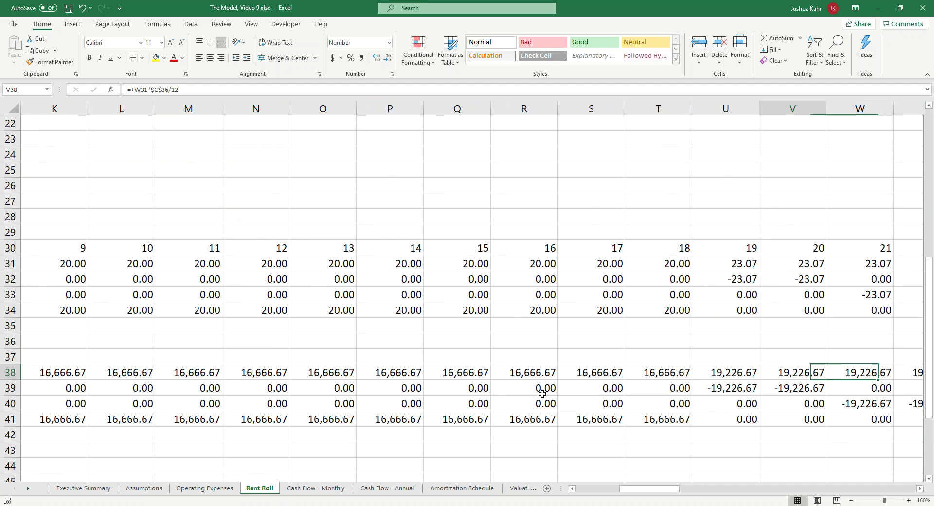
pyautogui.press('Up')
pyautogui.press('Down')
pyautogui.press('Down')
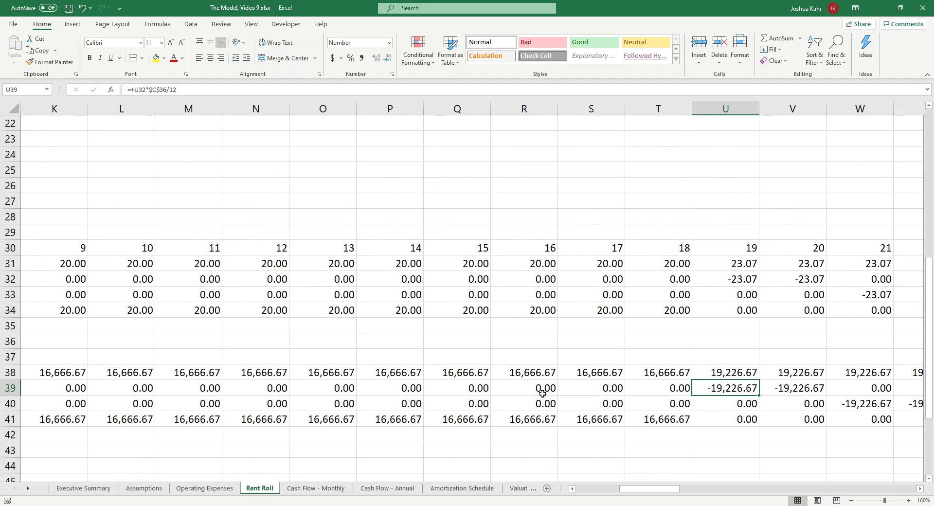
pyautogui.press('Right')
pyautogui.press('Right')
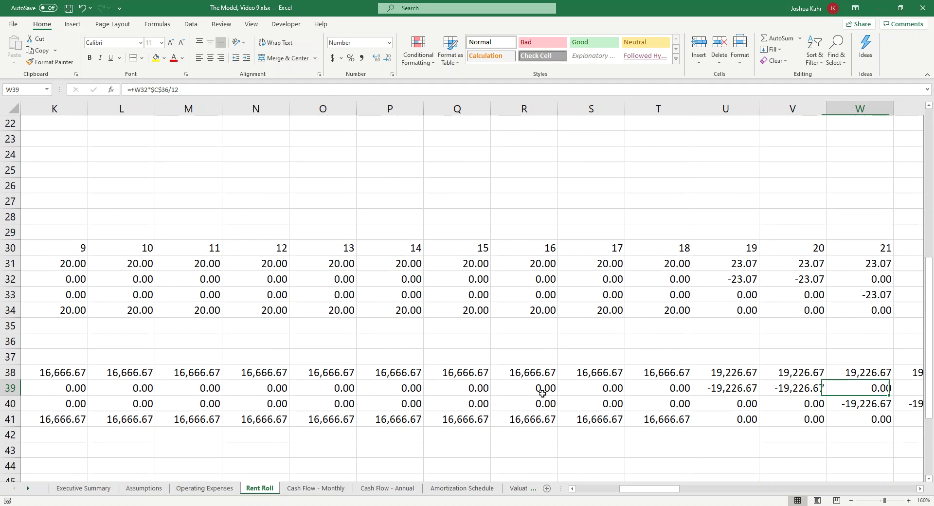
pyautogui.press('Down')
pyautogui.press('Right')
pyautogui.press('Right')
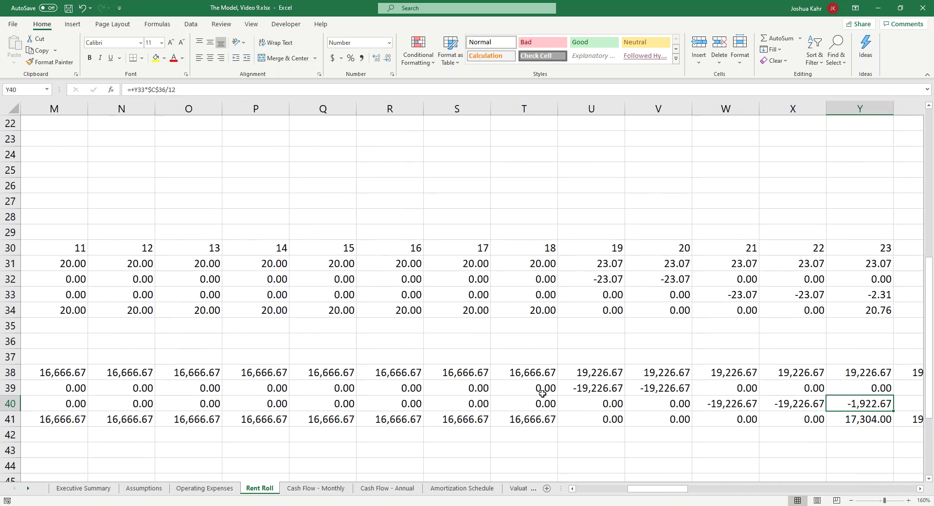
pyautogui.press('Right')
pyautogui.press('Left')
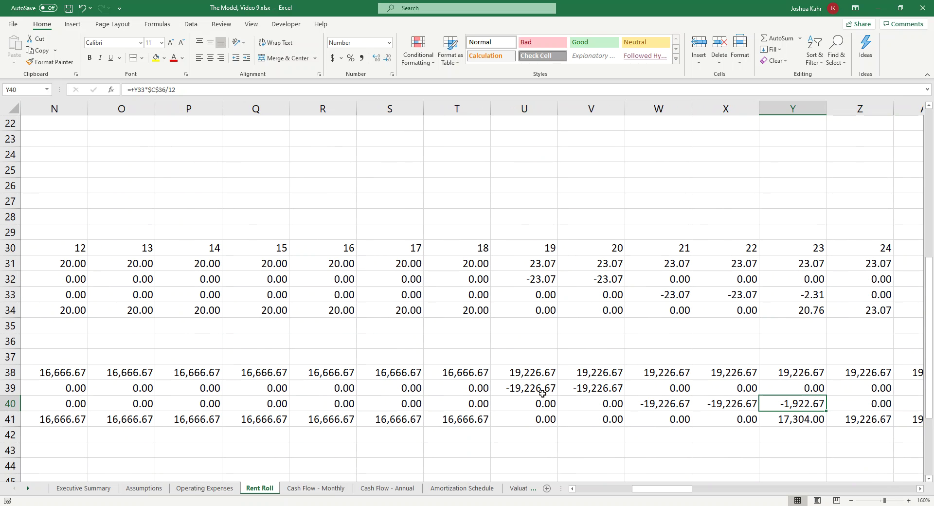
pyautogui.press('Left')
pyautogui.press('Left')
pyautogui.press('Left')
pyautogui.press('Left')
pyautogui.press('Left')
pyautogui.press('Left')
pyautogui.press('Left')
pyautogui.press('Left')
pyautogui.press('Left')
pyautogui.press('Left')
pyautogui.press('Left')
pyautogui.press('Left')
pyautogui.press('Left')
pyautogui.press('Left')
pyautogui.press('Left')
pyautogui.press('Left')
pyautogui.press('Left')
pyautogui.press('Left')
pyautogui.press('Left')
pyautogui.press('Left')
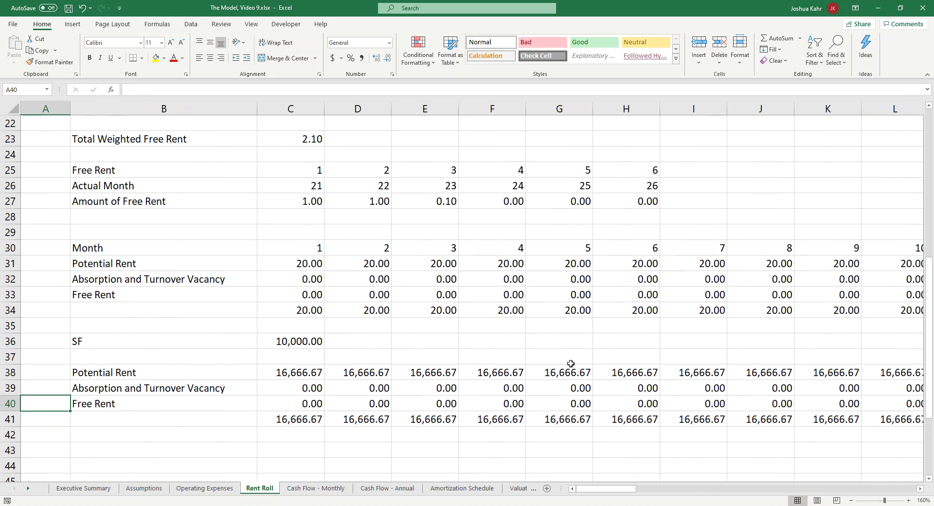
# Step: Link Cash Flow - Monthly D6 to ='Rent Roll'!C38 and copy the link into D7 and D8
pyautogui.click(333, 489)
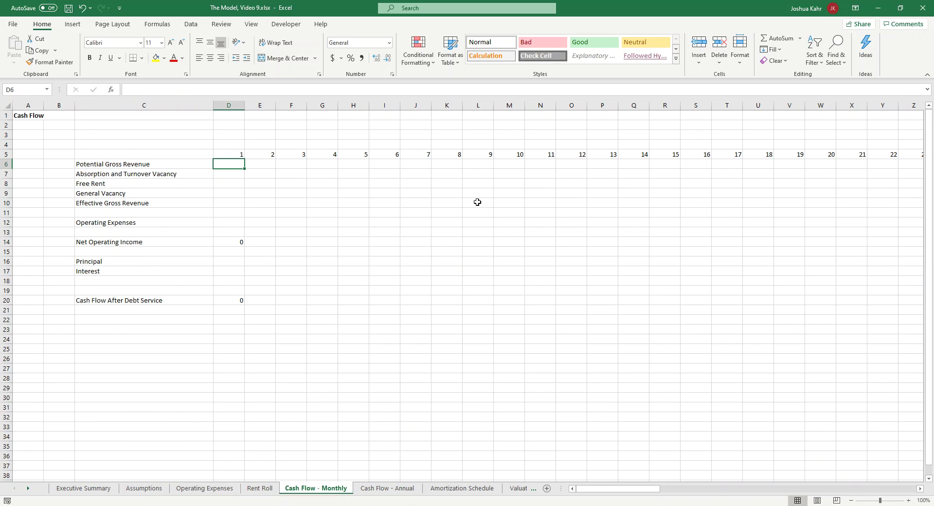
pyautogui.write('+')
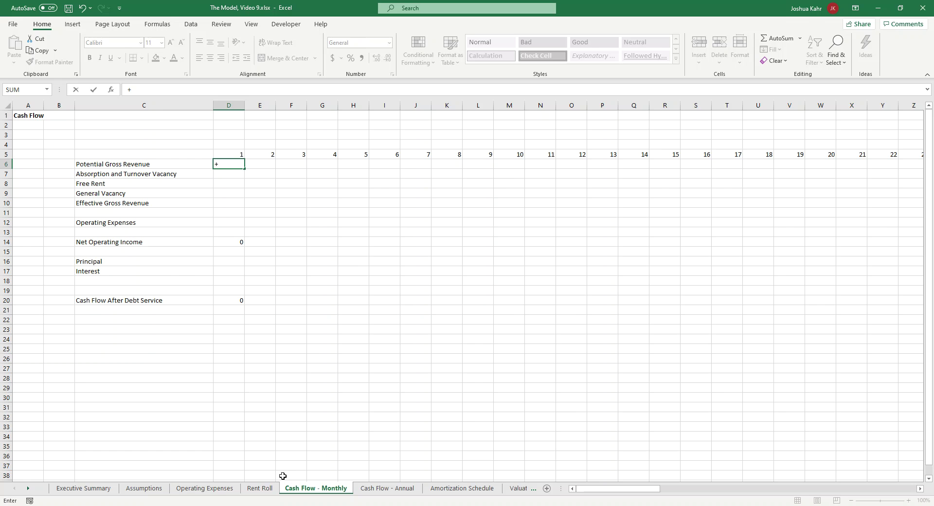
pyautogui.click(260, 488)
pyautogui.click(311, 368)
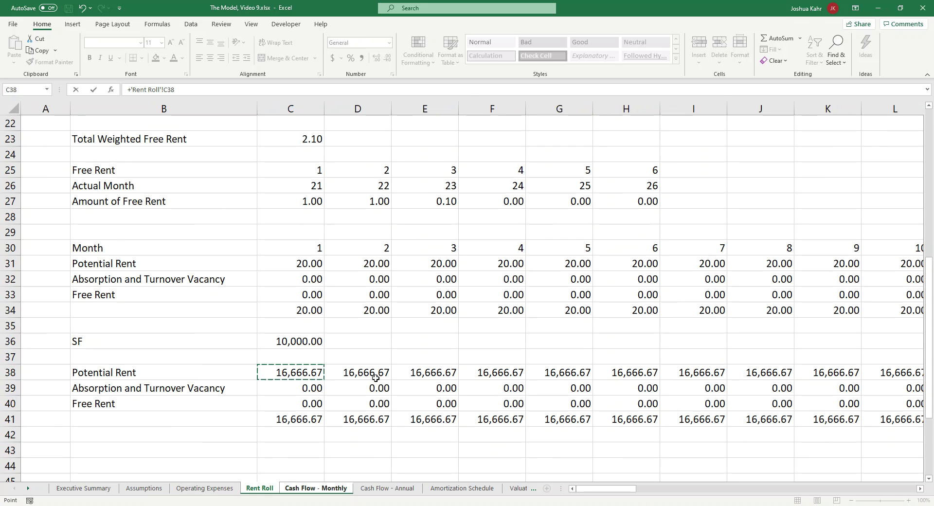
pyautogui.press('Return')
pyautogui.hotkey('ctrl', 'c')
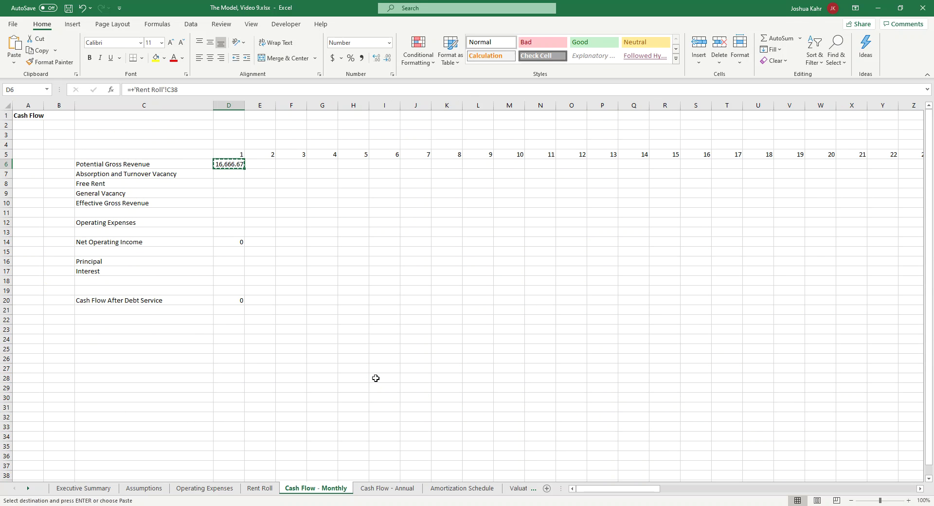
pyautogui.press('Down')
pyautogui.hotkey('ctrl', 'v')
pyautogui.press('Down')
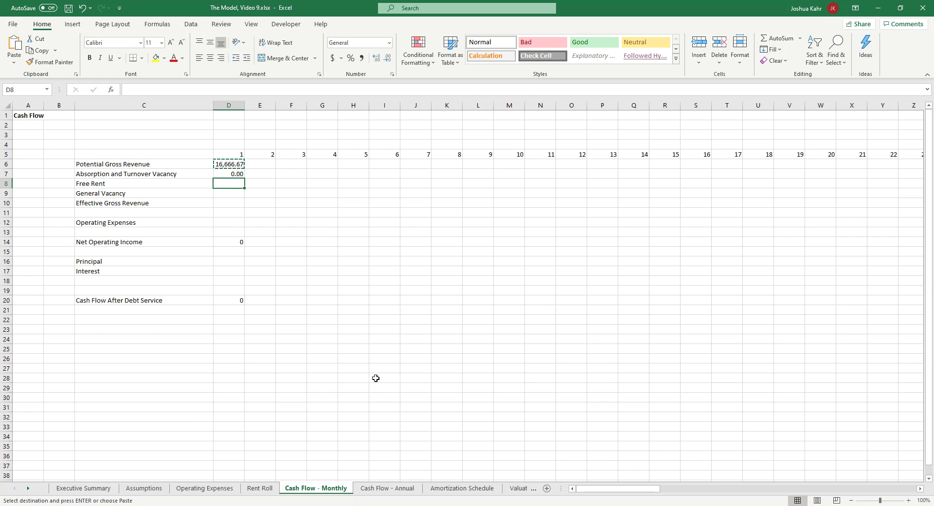
pyautogui.hotkey('ctrl', 'v')
pyautogui.press('Up')
pyautogui.press('Up')
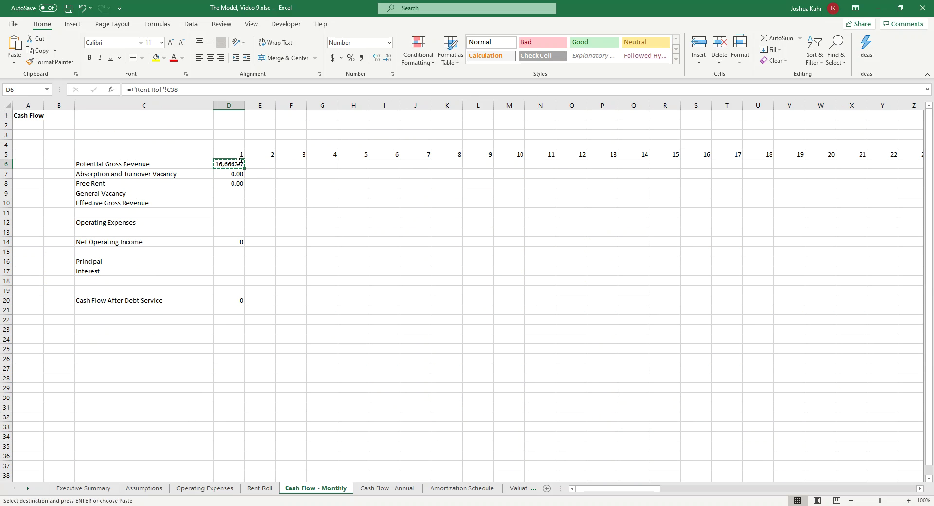
# Step: Fill the D6:D8 links right across all months to column BW
pyautogui.moveTo(238, 164); pyautogui.dragTo(907, 184)
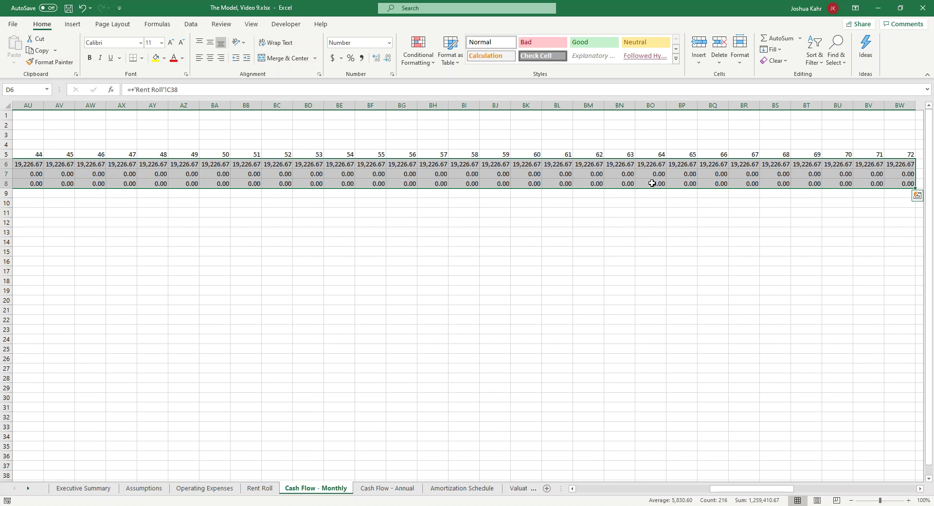
pyautogui.click(623, 174)
pyautogui.press('Left')
pyautogui.press('Left')
pyautogui.press('Left')
pyautogui.press('Left')
pyautogui.press('Left')
pyautogui.press('Left')
pyautogui.press('Left')
pyautogui.press('Left')
pyautogui.press('Left')
pyautogui.press('Left')
pyautogui.press('Left')
pyautogui.press('Left')
pyautogui.press('Left')
pyautogui.press('Left')
pyautogui.press('Left')
pyautogui.press('Left')
pyautogui.press('Left')
pyautogui.press('Left')
pyautogui.press('Left')
pyautogui.press('Left')
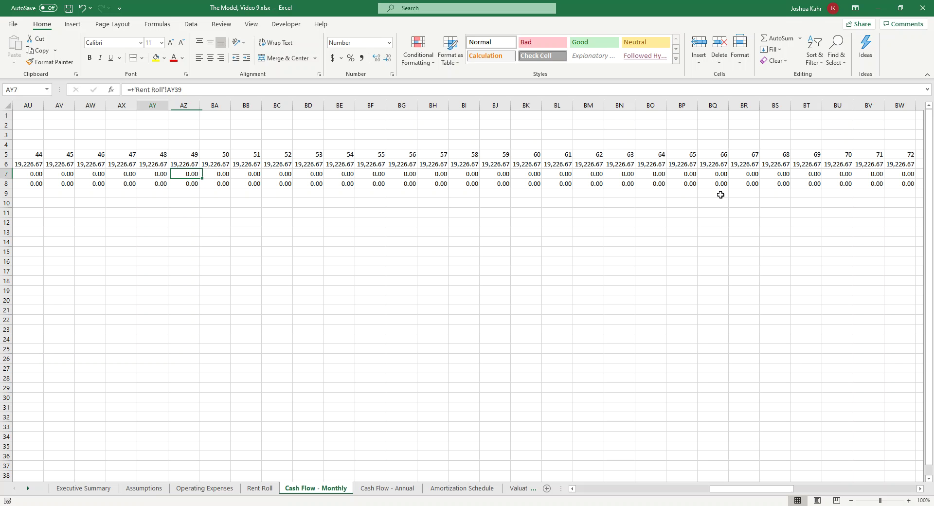
pyautogui.press('Left')
pyautogui.press('Left')
pyautogui.press('Left')
pyautogui.press('Left')
pyautogui.press('Left')
pyautogui.press('Left')
pyautogui.press('Right')
pyautogui.press('Right')
pyautogui.press('Right')
pyautogui.press('Right')
pyautogui.press('Right')
pyautogui.press('Right')
pyautogui.press('Right')
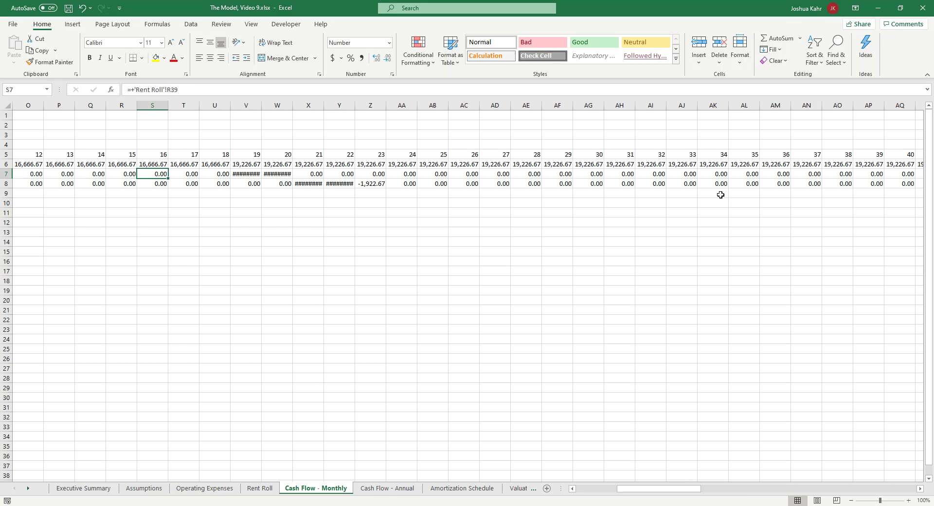
pyautogui.press('Left')
pyautogui.press('Left')
pyautogui.press('Left')
pyautogui.press('Left')
pyautogui.press('Left')
pyautogui.press('Left')
pyautogui.press('Left')
pyautogui.press('Left')
pyautogui.press('Left')
pyautogui.press('Left')
pyautogui.press('Left')
pyautogui.press('Left')
pyautogui.press('Left')
pyautogui.press('Left')
pyautogui.press('Left')
pyautogui.press('Left')
pyautogui.press('Left')
pyautogui.press('Left')
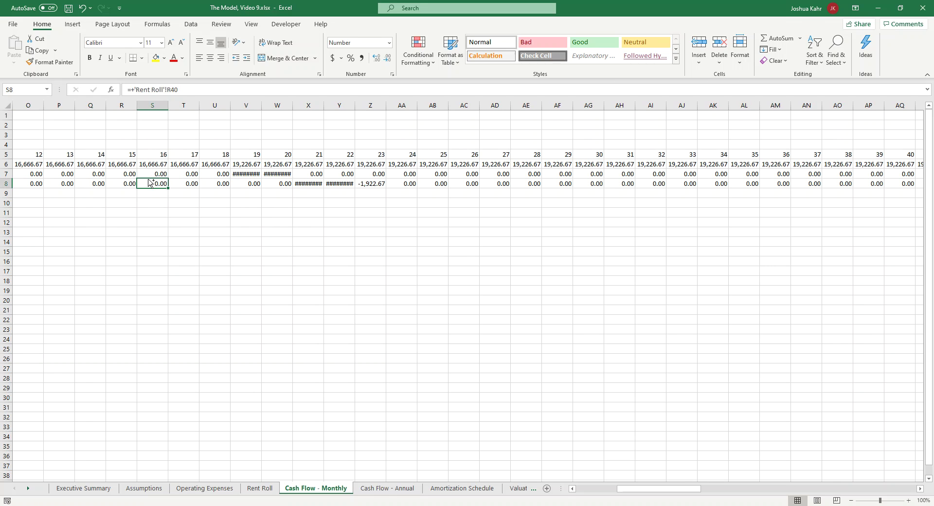
# Step: Format D6:BW8 with Comma Style and no decimals
pyautogui.press('Up')
pyautogui.hotkey('shift', 'Down')
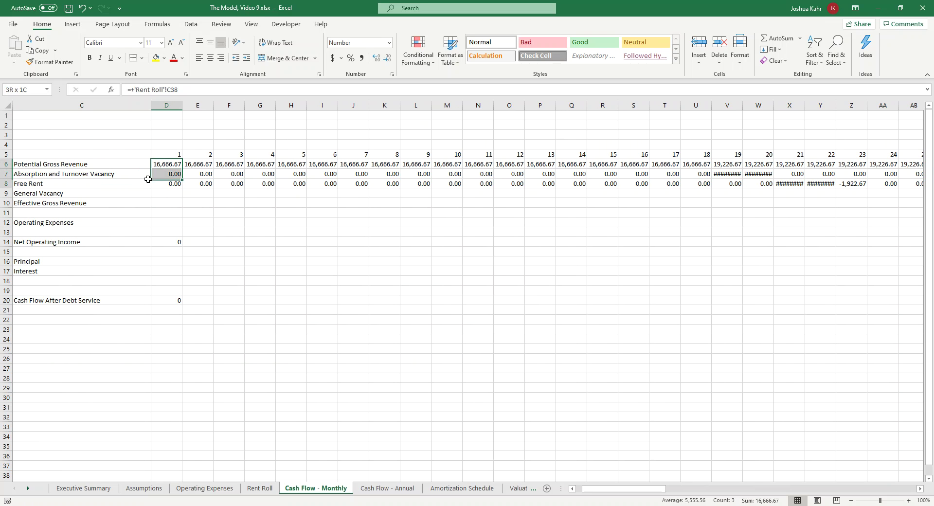
pyautogui.hotkey('shift', 'Down')
pyautogui.hotkey('ctrl', 'shift', 'Right')
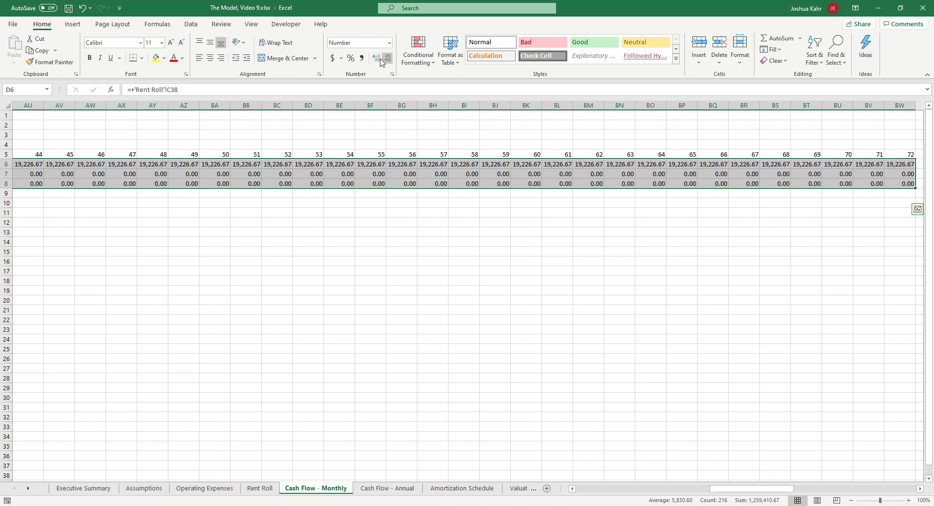
pyautogui.click(361, 58)
pyautogui.click(384, 60)
pyautogui.click(385, 61)
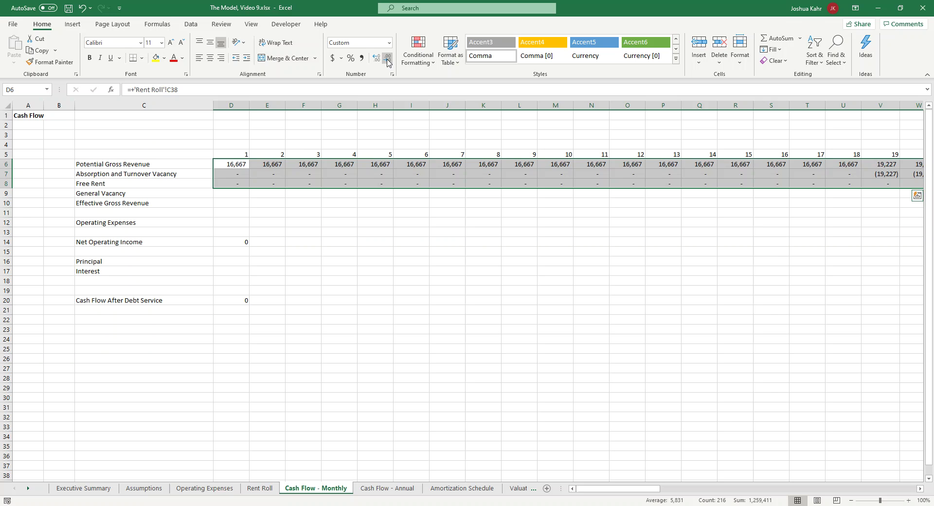
pyautogui.click(457, 175)
# Step: Review the linked revenue, vacancy and Free Rent values around months 19–23
pyautogui.press('Right')
pyautogui.press('Right')
pyautogui.press('Right')
pyautogui.press('Right')
pyautogui.press('Right')
pyautogui.press('Right')
pyautogui.press('Right')
pyautogui.press('Right')
pyautogui.press('Right')
pyautogui.press('Right')
pyautogui.press('Right')
pyautogui.press('Right')
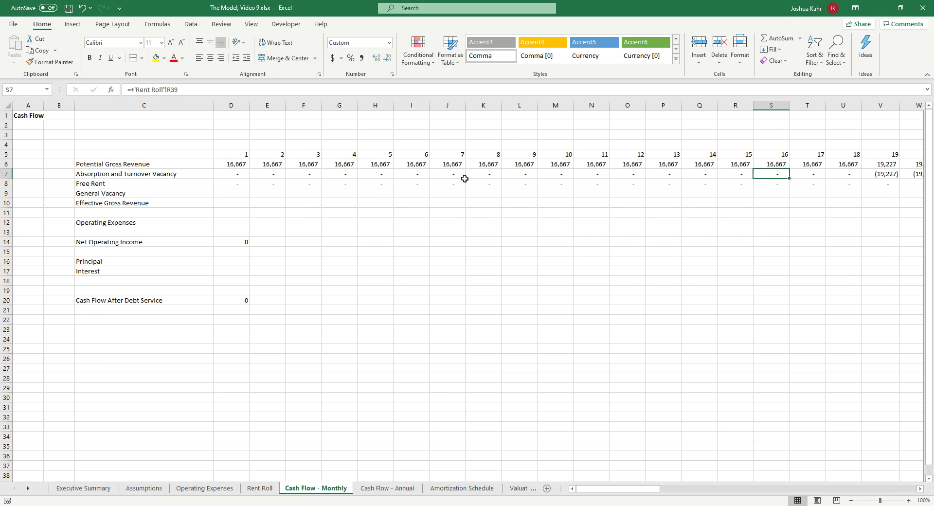
pyautogui.press('Up')
pyautogui.press('Down')
pyautogui.press('Right')
pyautogui.press('Right')
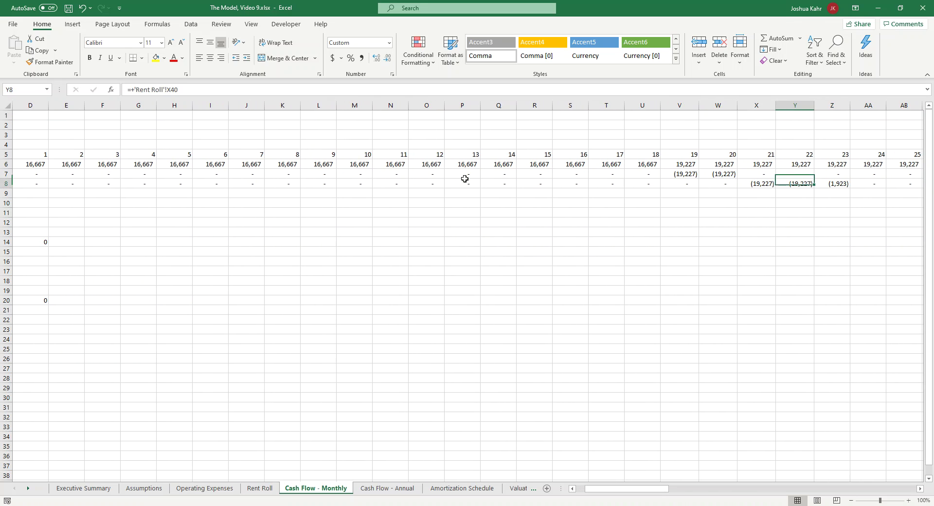
pyautogui.press('Right')
pyautogui.press('Right')
pyautogui.press('Left')
pyautogui.press('Left')
pyautogui.press('Left')
pyautogui.press('Left')
pyautogui.press('Left')
pyautogui.press('Left')
pyautogui.press('Left')
pyautogui.press('Left')
pyautogui.press('Left')
pyautogui.press('Left')
pyautogui.press('Left')
pyautogui.press('Left')
pyautogui.press('Left')
pyautogui.press('Left')
pyautogui.press('Left')
pyautogui.press('Left')
pyautogui.press('Left')
pyautogui.press('Left')
pyautogui.press('Left')
pyautogui.press('Left')
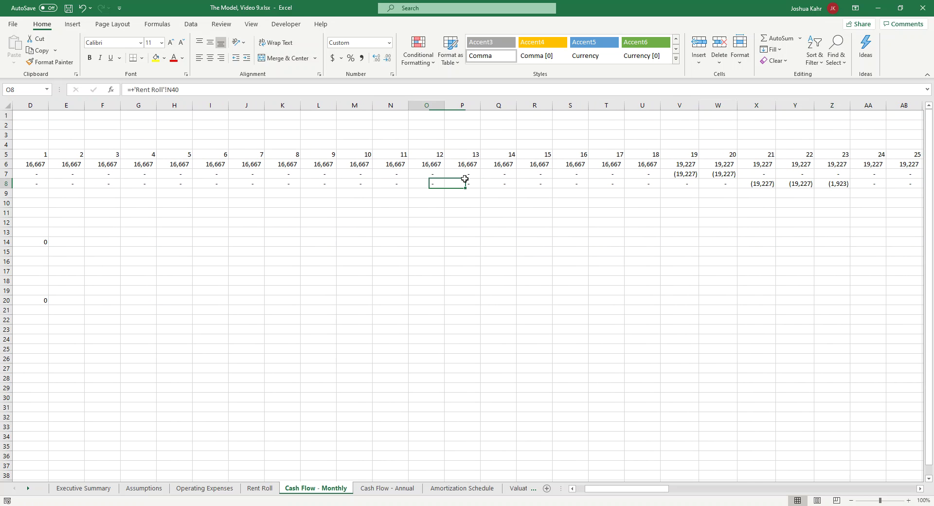
pyautogui.press('Down')
pyautogui.press('Right')
pyautogui.press('Right')
pyautogui.press('Right')
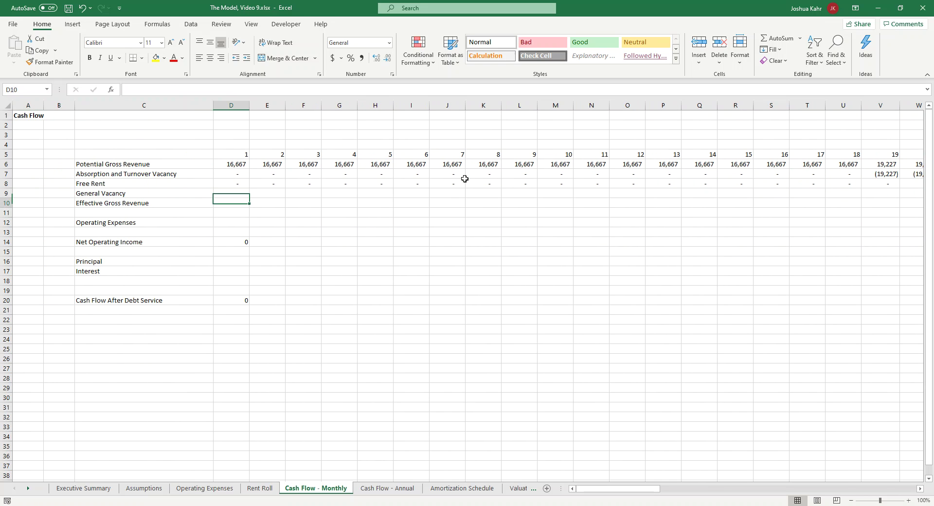
# Step: Review the General Vacancy IF formula in Cash Flow - Annual cell D8
pyautogui.click(392, 488)
pyautogui.click(332, 234)
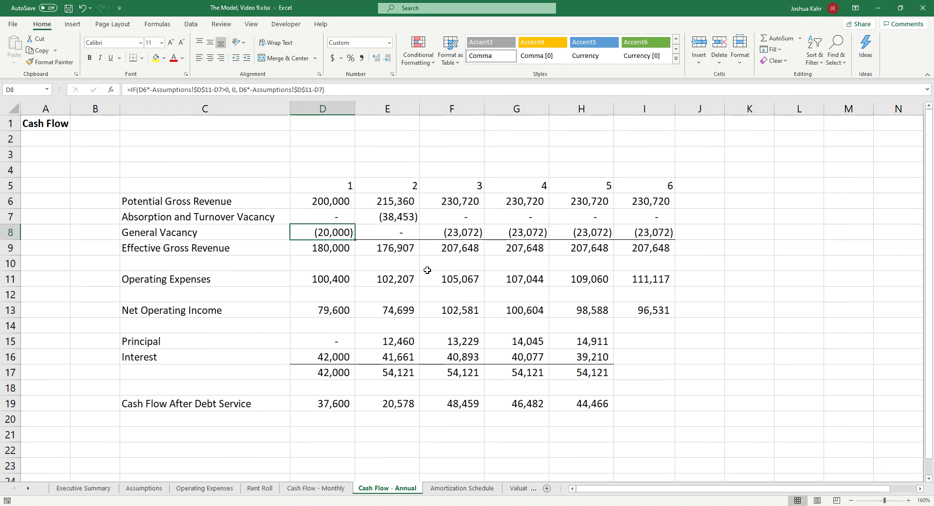
pyautogui.press('F2')
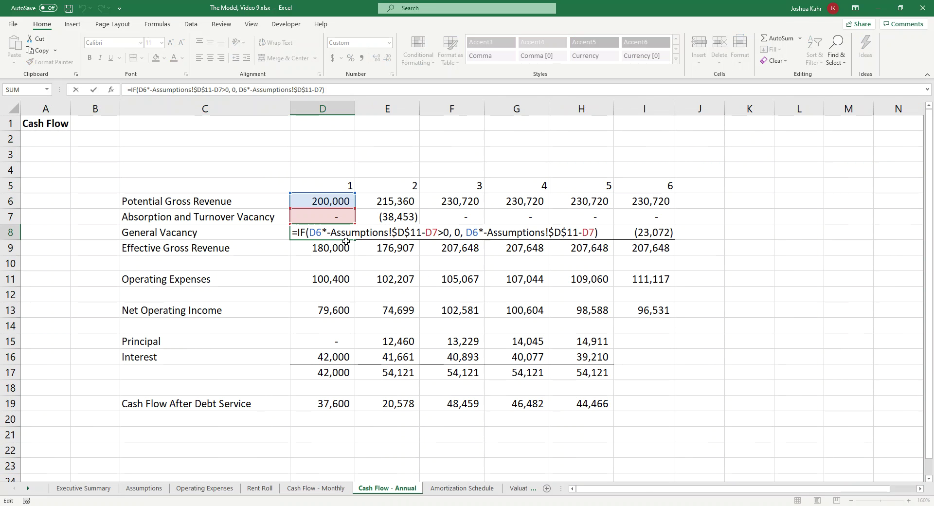
pyautogui.click(318, 234)
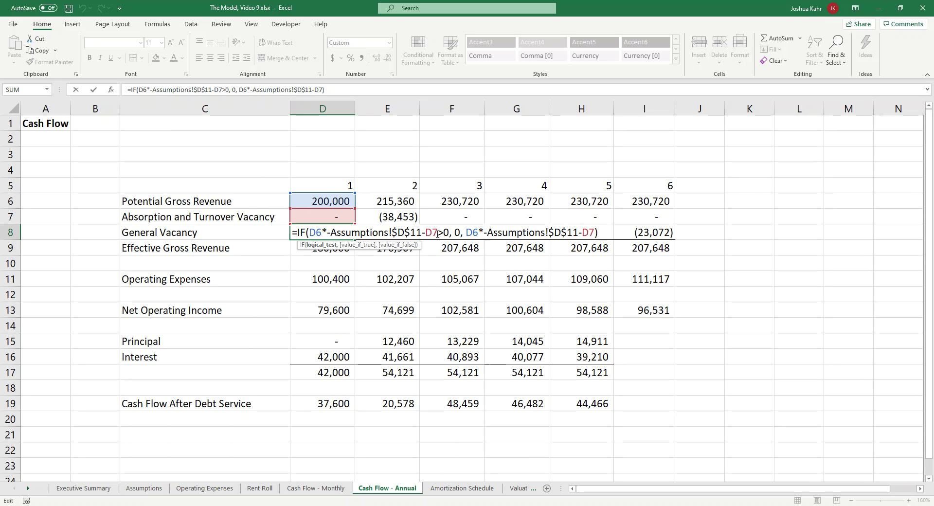
pyautogui.moveTo(435, 232); pyautogui.dragTo(360, 232)
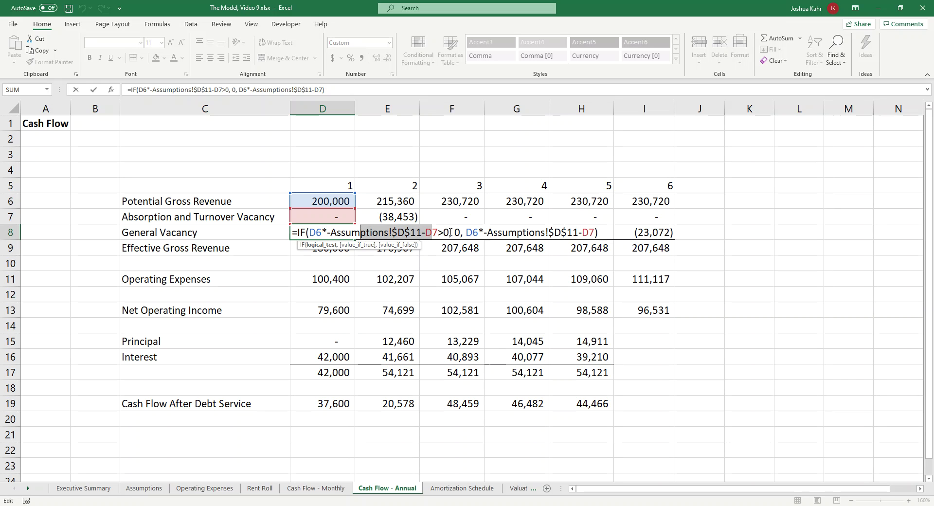
pyautogui.click(457, 232)
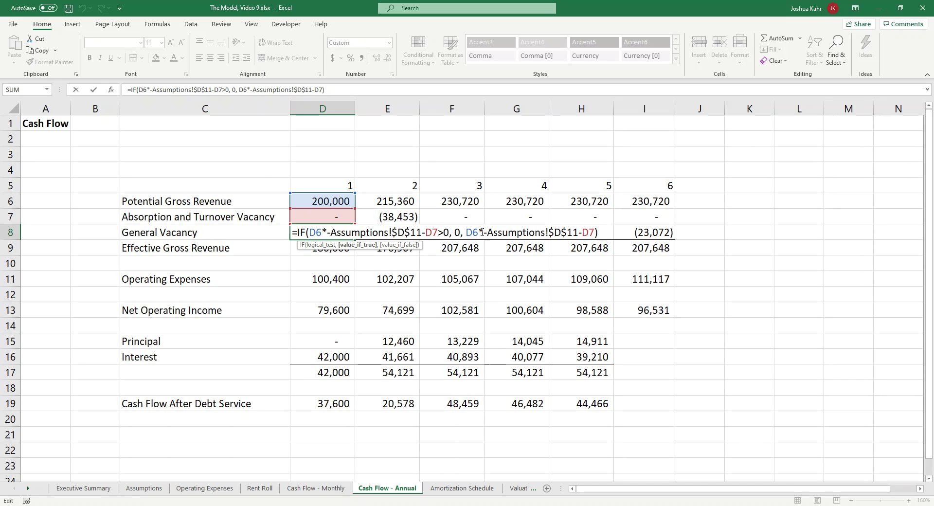
pyautogui.moveTo(479, 233); pyautogui.dragTo(591, 236)
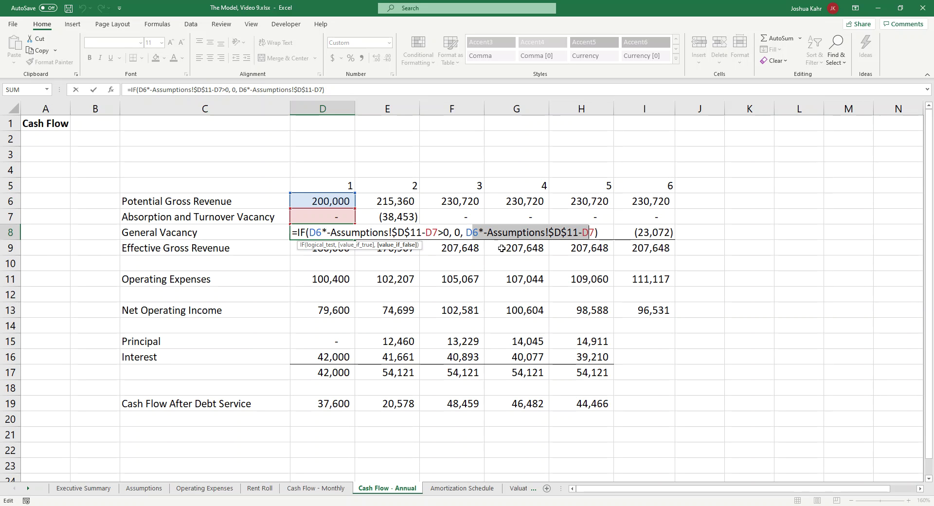
# Step: Copy the full D8 formula text without changing it, back on Cash Flow - Monthly
pyautogui.moveTo(595, 233); pyautogui.dragTo(291, 233)
pyautogui.hotkey('ctrl', 'c')
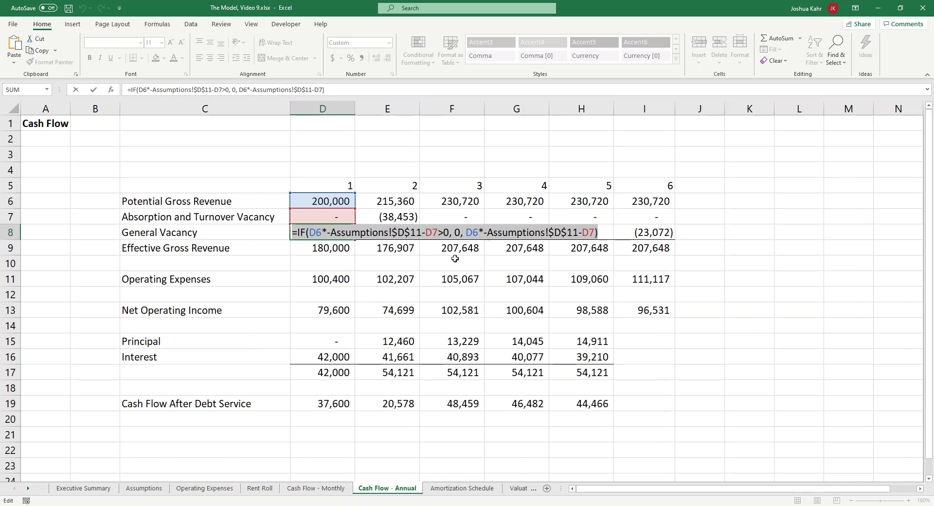
pyautogui.press('Escape')
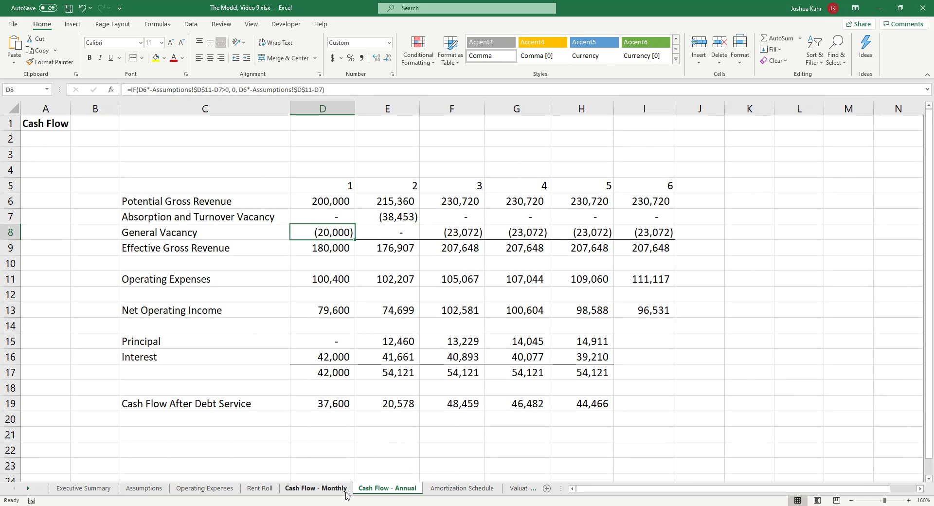
pyautogui.click(341, 489)
# Step: Paste the General Vacancy IF formula into D9, comma-format it, and fill it across all months
pyautogui.hotkey('ctrl', 'v')
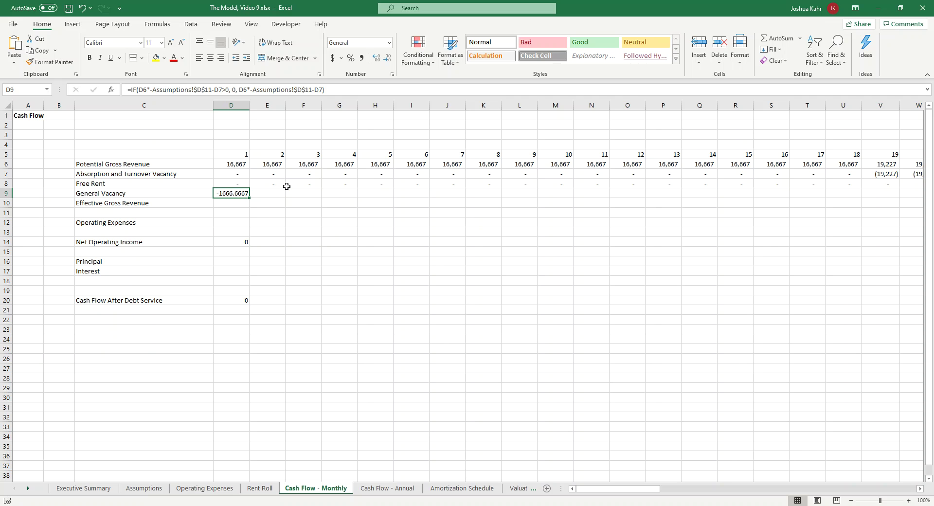
pyautogui.click(184, 90)
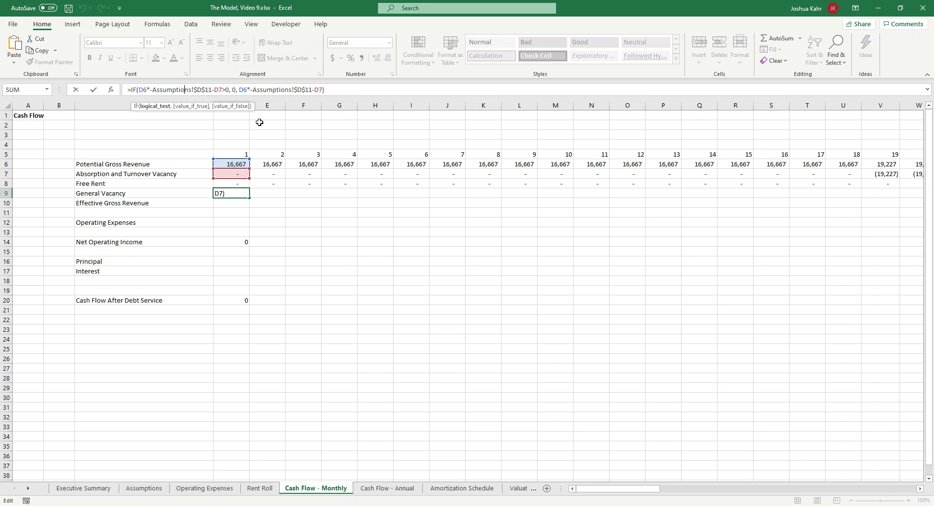
pyautogui.press('Right')
pyautogui.press('Right')
pyautogui.hotkey('ctrl', 'Return')
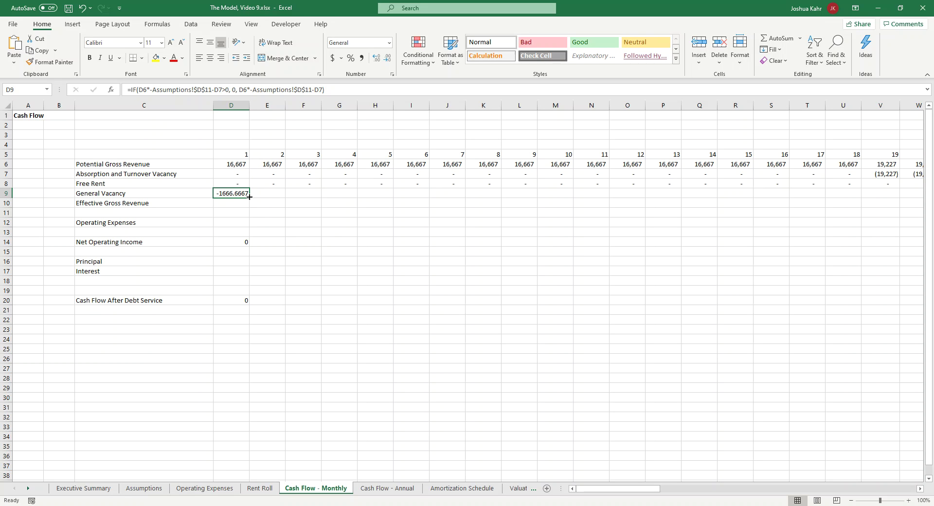
pyautogui.click(362, 58)
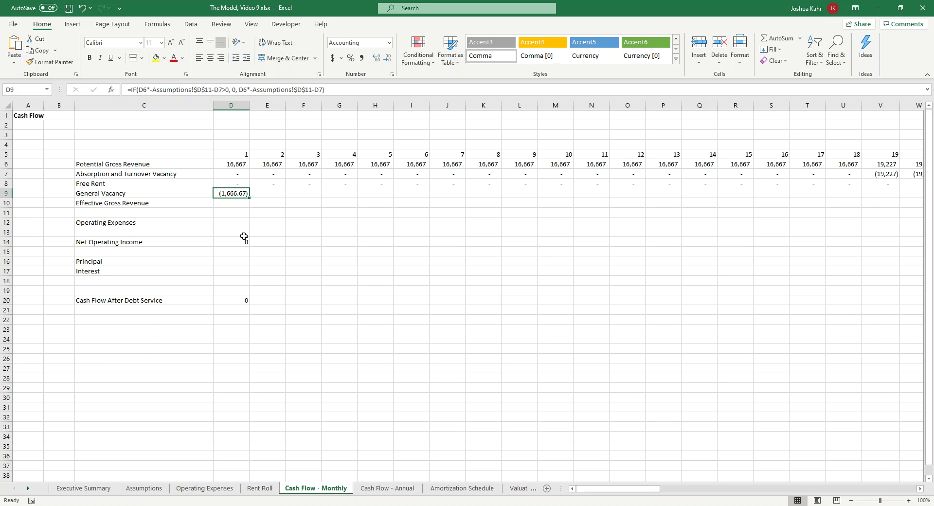
pyautogui.moveTo(250, 200); pyautogui.dragTo(862, 200)
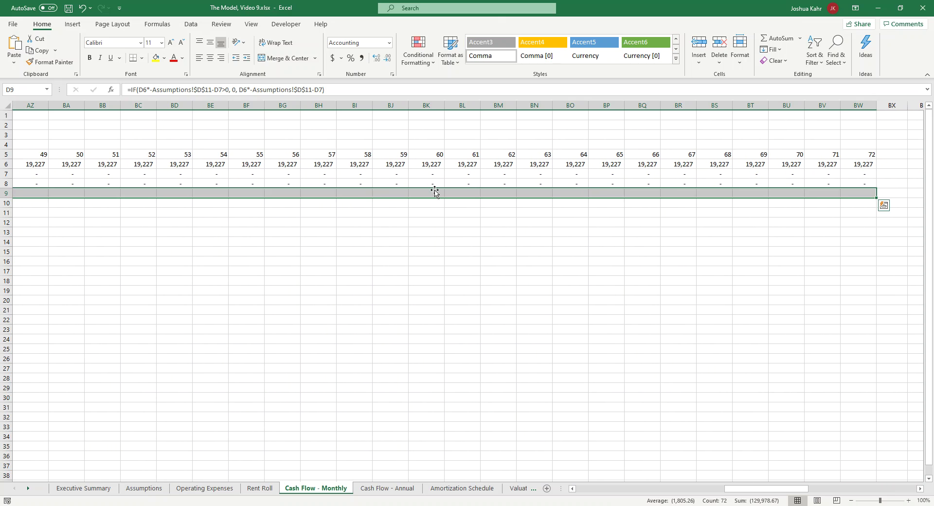
pyautogui.click(265, 181)
# Step: Show the General Vacancy row D9:BW9 as whole numbers with no decimals
pyautogui.press('Home')
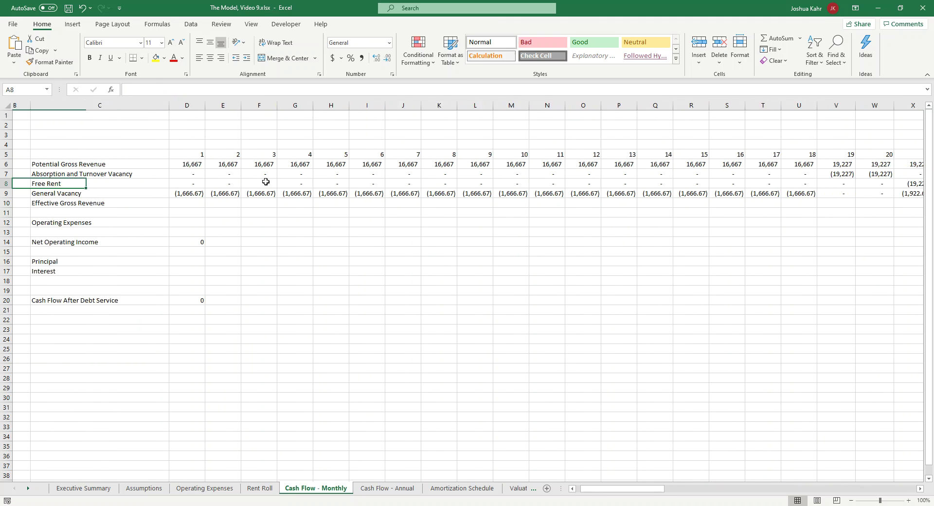
pyautogui.press('Down')
pyautogui.press('Down')
pyautogui.press('Right')
pyautogui.press('Right')
pyautogui.press('Right')
pyautogui.press('Right')
pyautogui.press('Right')
pyautogui.press('Right')
pyautogui.press('Right')
pyautogui.press('Right')
pyautogui.press('Right')
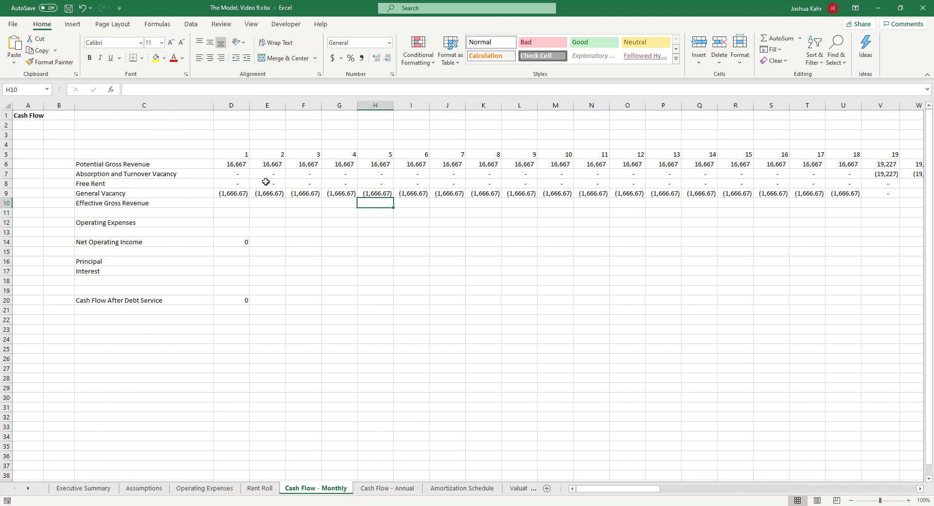
pyautogui.press('Up')
pyautogui.press('Left')
pyautogui.press('Left')
pyautogui.press('Left')
pyautogui.press('Left')
pyautogui.press('Left')
pyautogui.press('Left')
pyautogui.hotkey('ctrl', 'shift', 'Right')
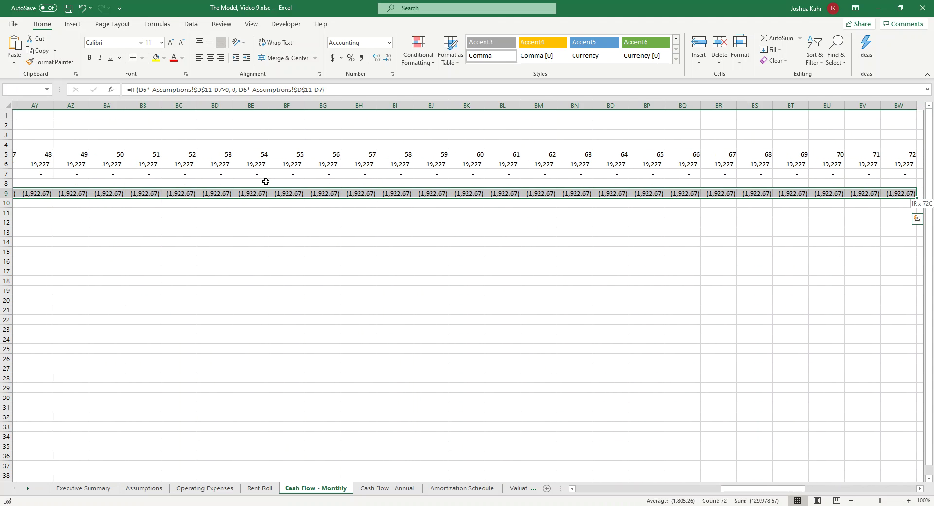
pyautogui.click(387, 58)
pyautogui.click(388, 57)
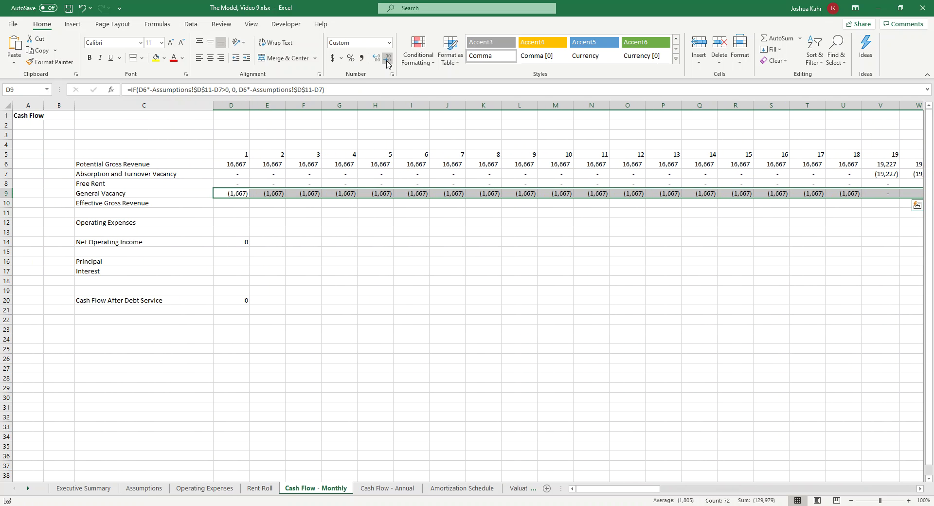
pyautogui.click(431, 202)
# Step: Check the General Vacancy formulas along row 9, especially months 19 and 21
pyautogui.press('Up')
pyautogui.press('Right')
pyautogui.press('Right')
pyautogui.press('Right')
pyautogui.press('Right')
pyautogui.press('Right')
pyautogui.press('Right')
pyautogui.press('Right')
pyautogui.press('Right')
pyautogui.press('Right')
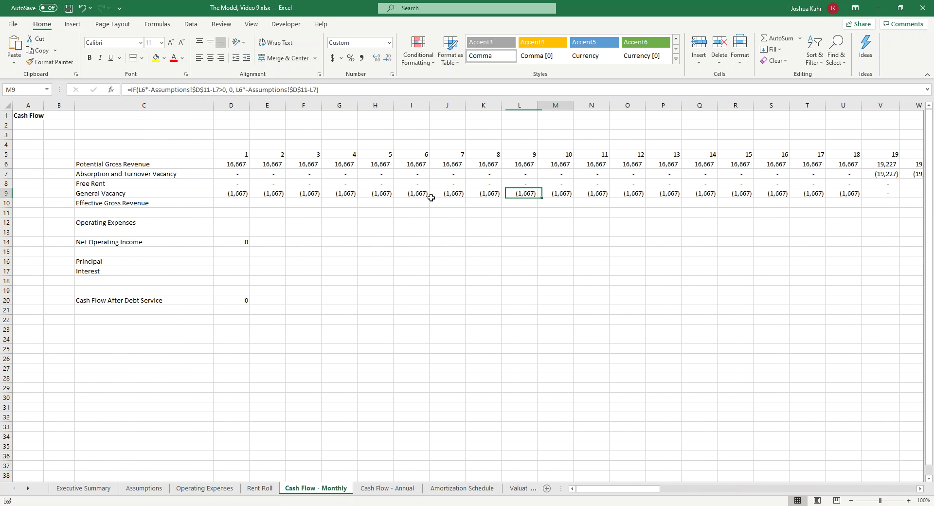
pyautogui.press('Right')
pyautogui.press('Right')
pyautogui.press('Right')
pyautogui.press('Right')
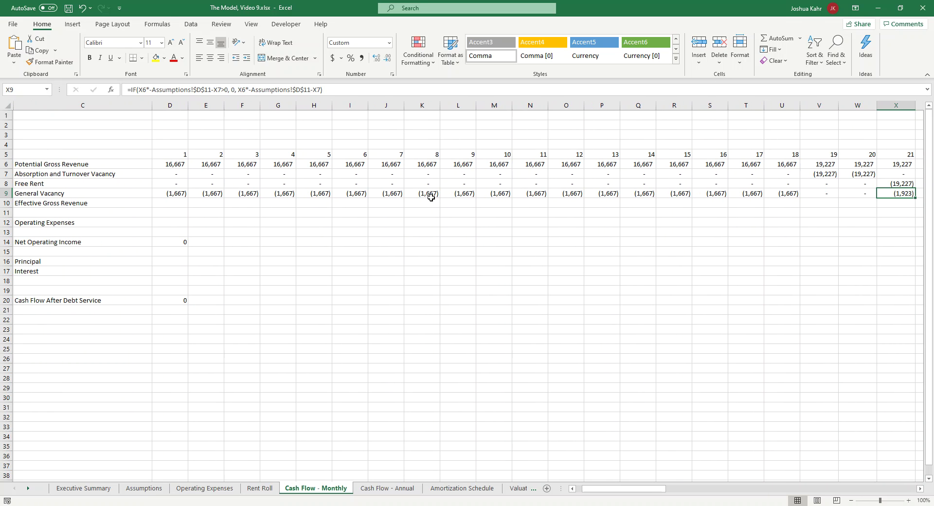
pyautogui.press('Left')
pyautogui.press('Up')
pyautogui.press('Up')
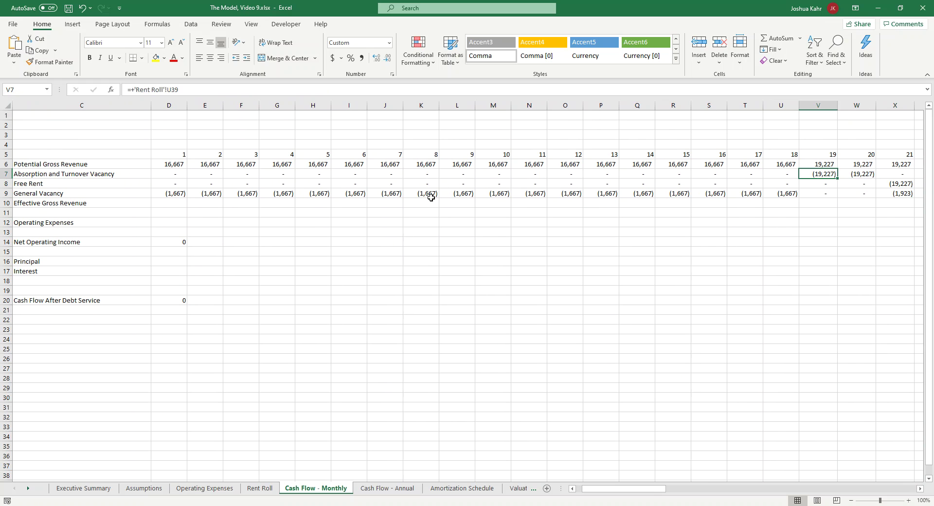
pyautogui.press('Down')
pyautogui.press('Down')
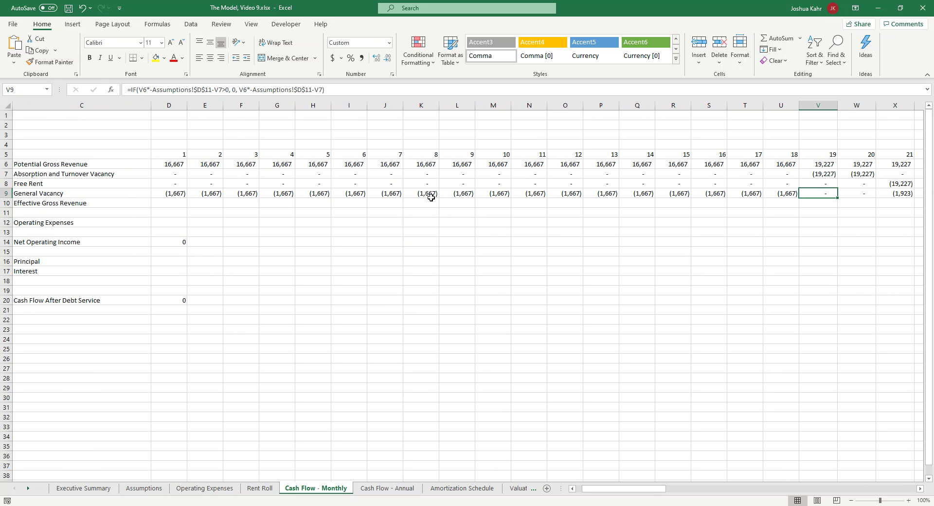
pyautogui.press('Right')
pyautogui.press('Right')
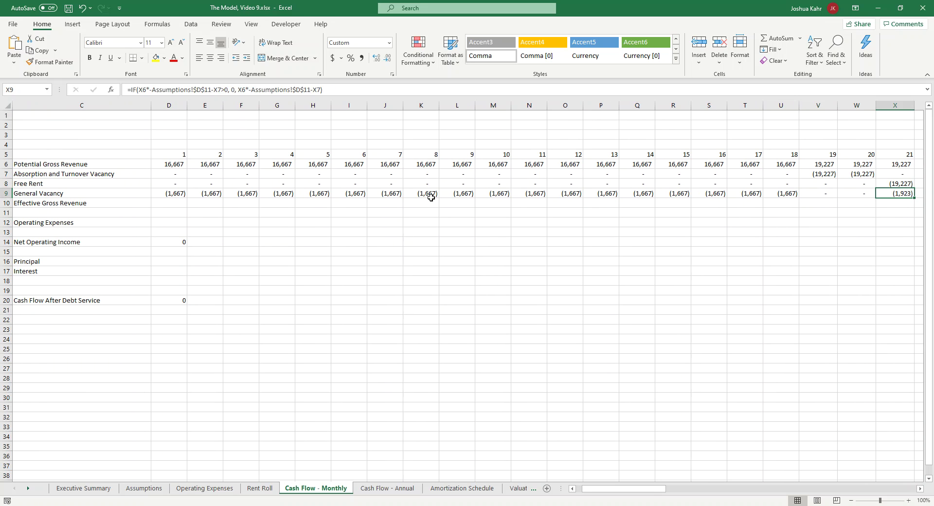
pyautogui.press('Up')
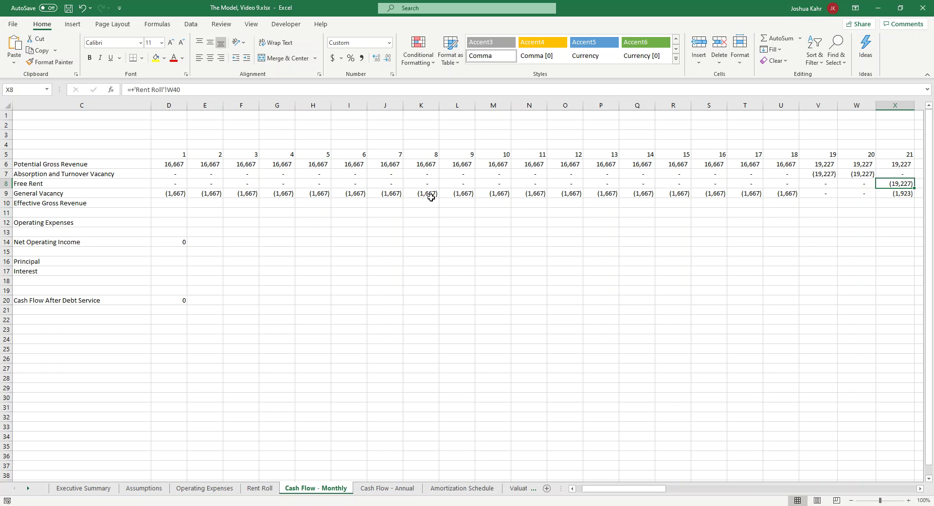
pyautogui.press('Right')
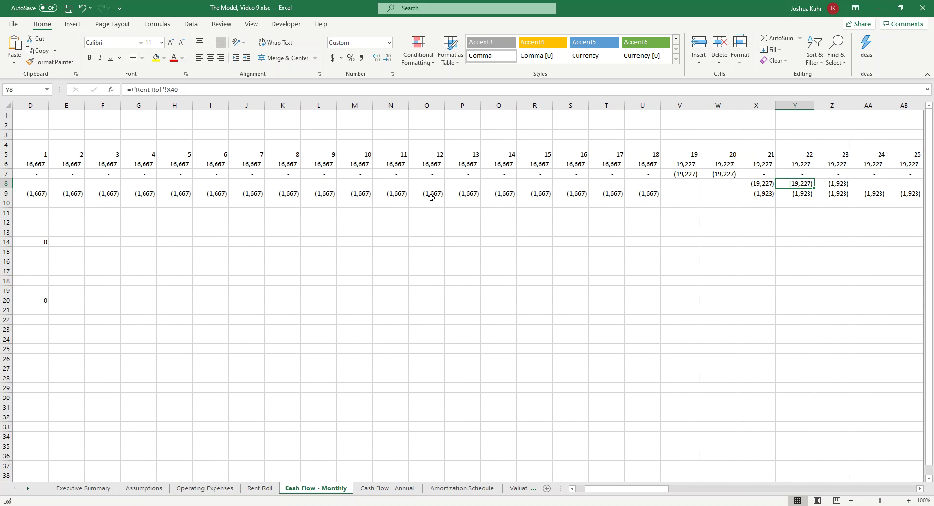
pyautogui.press('Left')
pyautogui.press('Down')
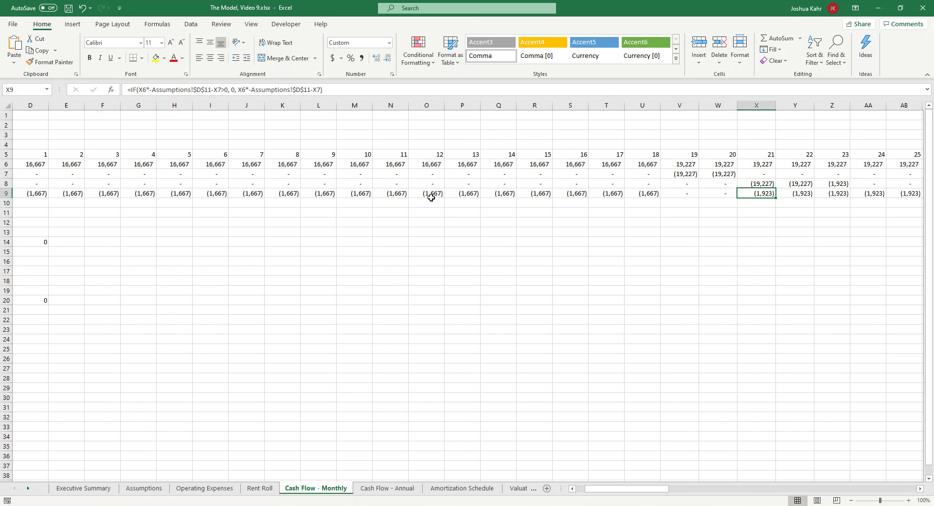
pyautogui.press('Left')
pyautogui.press('Left')
pyautogui.press('Left')
pyautogui.press('Left')
pyautogui.press('Left')
pyautogui.press('Left')
pyautogui.press('Left')
pyautogui.press('Left')
pyautogui.press('Left')
pyautogui.press('Left')
pyautogui.press('Left')
pyautogui.press('Left')
pyautogui.press('Left')
pyautogui.press('Left')
pyautogui.press('Left')
pyautogui.press('Left')
pyautogui.press('Left')
pyautogui.press('Left')
pyautogui.press('Left')
pyautogui.press('Left')
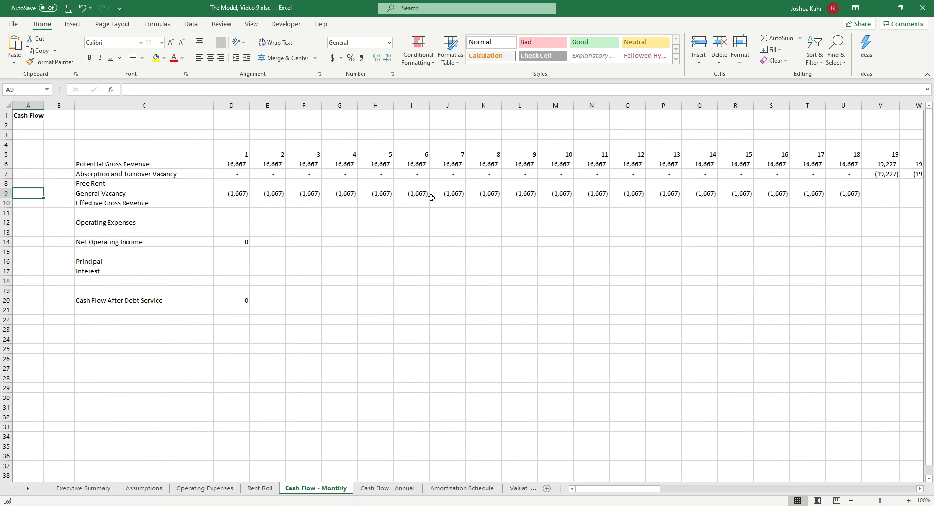
pyautogui.press('Right')
pyautogui.press('Right')
pyautogui.press('Right')
# Step: Enter =+SUM(D6:D9) as month 1 Effective Gross Revenue in D10
pyautogui.press('Down')
pyautogui.write('+')
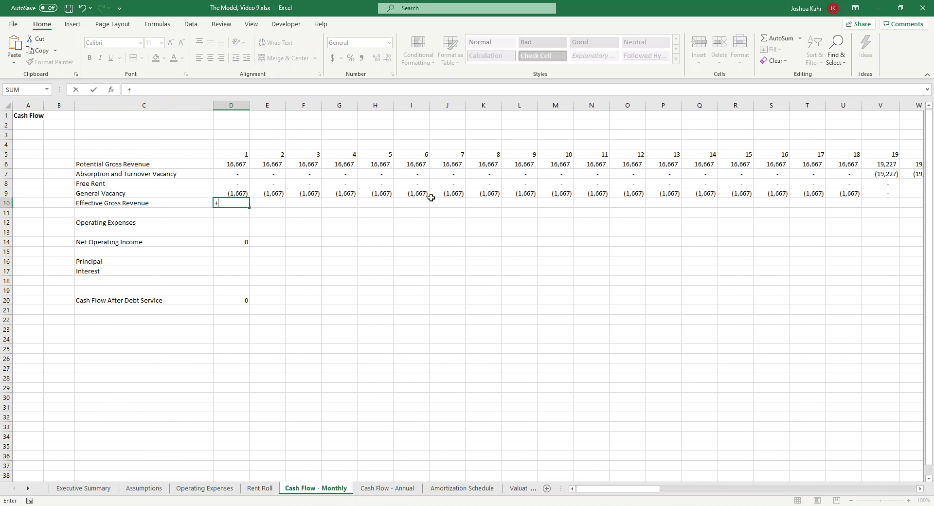
pyautogui.write('sum(')
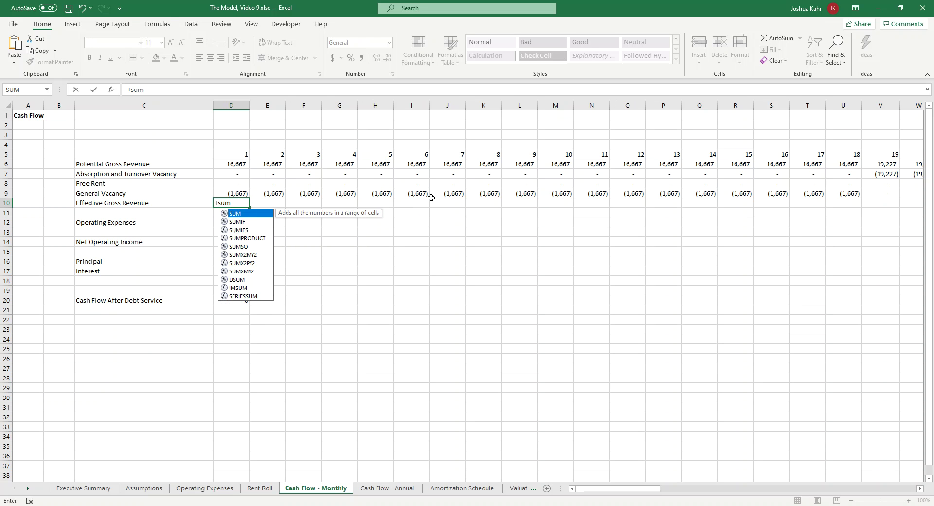
pyautogui.press('Up')
pyautogui.hotkey('shift', 'Up')
pyautogui.hotkey('shift', 'Up')
pyautogui.hotkey('shift', 'Up')
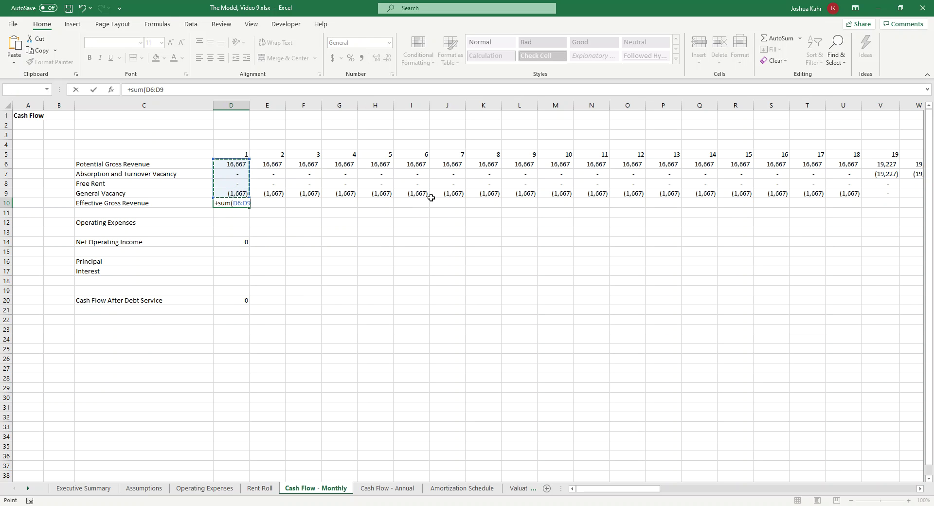
pyautogui.press('Return')
pyautogui.press('Up')
# Step: Copy the D10 sum formula across E10:BW10 for all months
pyautogui.hotkey('ctrl', 'c')
pyautogui.press('Right')
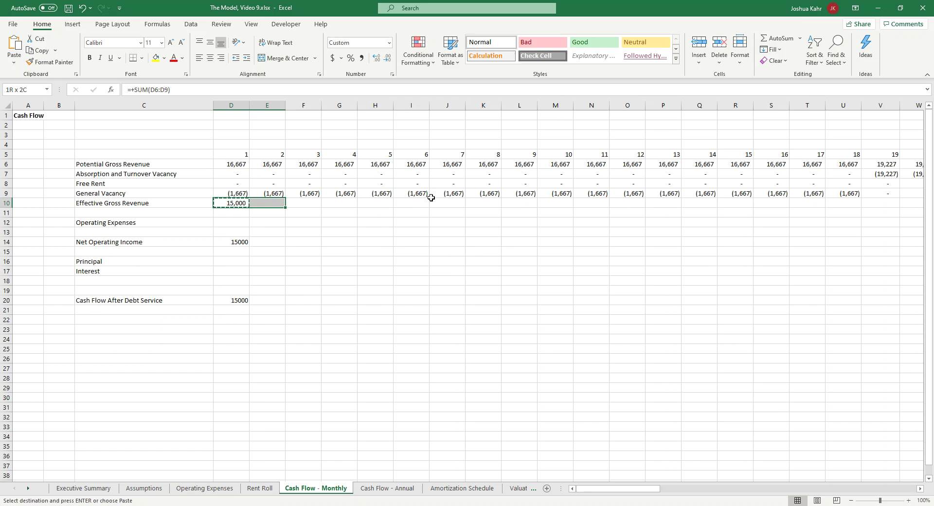
pyautogui.hotkey('shift', 'Right')
pyautogui.hotkey('shift', 'Right')
pyautogui.hotkey('shift', 'Right')
pyautogui.hotkey('shift', 'Right')
pyautogui.hotkey('shift', 'Right')
pyautogui.hotkey('shift', 'Right')
pyautogui.hotkey('shift', 'Right')
pyautogui.hotkey('shift', 'Right')
pyautogui.hotkey('shift', 'Right')
pyautogui.hotkey('shift', 'Right')
pyautogui.hotkey('shift', 'Right')
pyautogui.hotkey('shift', 'Right')
pyautogui.hotkey('shift', 'Right')
pyautogui.hotkey('shift', 'Right')
pyautogui.hotkey('shift', 'Right')
pyautogui.hotkey('shift', 'Right')
pyautogui.hotkey('shift', 'Right')
pyautogui.hotkey('shift', 'Right')
pyautogui.hotkey('shift', 'Right')
pyautogui.hotkey('shift', 'Right')
pyautogui.hotkey('shift', 'Right')
pyautogui.hotkey('shift', 'Right')
pyautogui.hotkey('shift', 'Right')
pyautogui.hotkey('shift', 'Right')
pyautogui.hotkey('shift', 'Right')
pyautogui.hotkey('shift', 'Right')
pyautogui.hotkey('shift', 'Right')
pyautogui.hotkey('shift', 'Right')
pyautogui.hotkey('shift', 'Right')
pyautogui.hotkey('shift', 'Right')
pyautogui.hotkey('shift', 'Right')
pyautogui.hotkey('shift', 'Right')
pyautogui.hotkey('shift', 'Right')
pyautogui.hotkey('shift', 'Right')
pyautogui.hotkey('shift', 'Right')
pyautogui.hotkey('shift', 'Right')
pyautogui.hotkey('shift', 'Right')
pyautogui.hotkey('shift', 'Right')
pyautogui.hotkey('shift', 'Right')
pyautogui.hotkey('shift', 'Right')
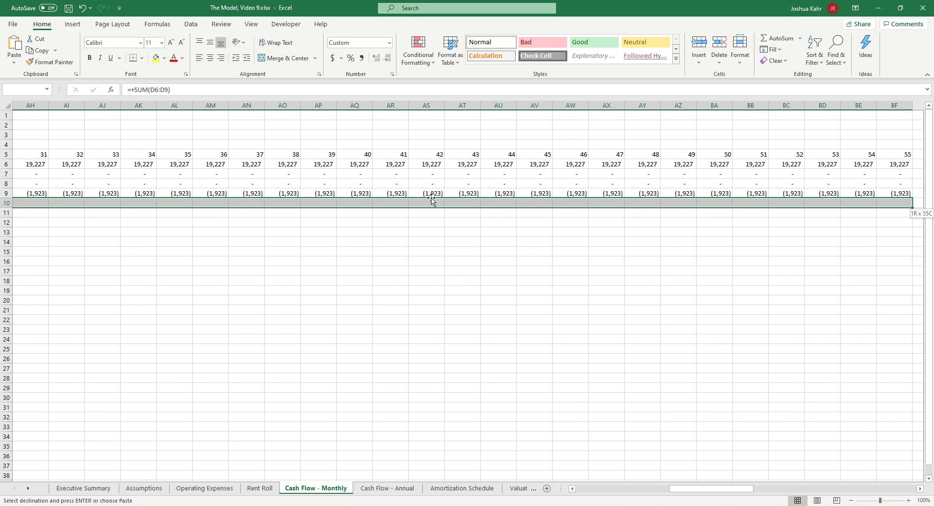
pyautogui.hotkey('shift', 'Right')
pyautogui.hotkey('shift', 'Right')
pyautogui.hotkey('shift', 'Right')
pyautogui.hotkey('shift', 'Right')
pyautogui.hotkey('shift', 'Right')
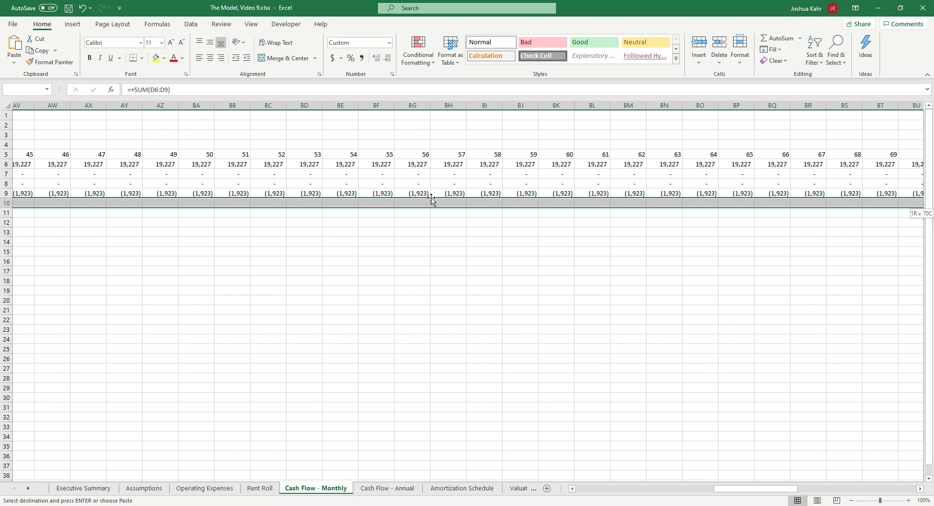
pyautogui.hotkey('ctrl', 'v')
pyautogui.press('Left')
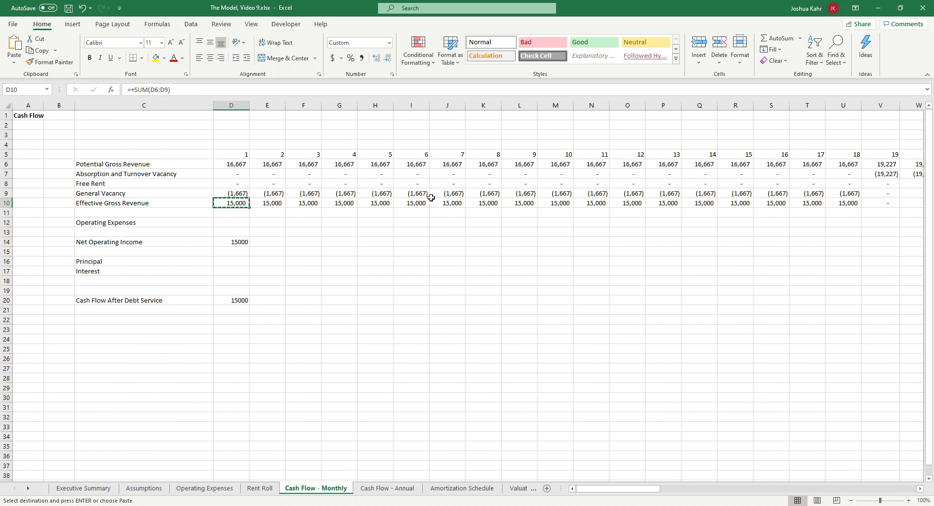
pyautogui.press('Down')
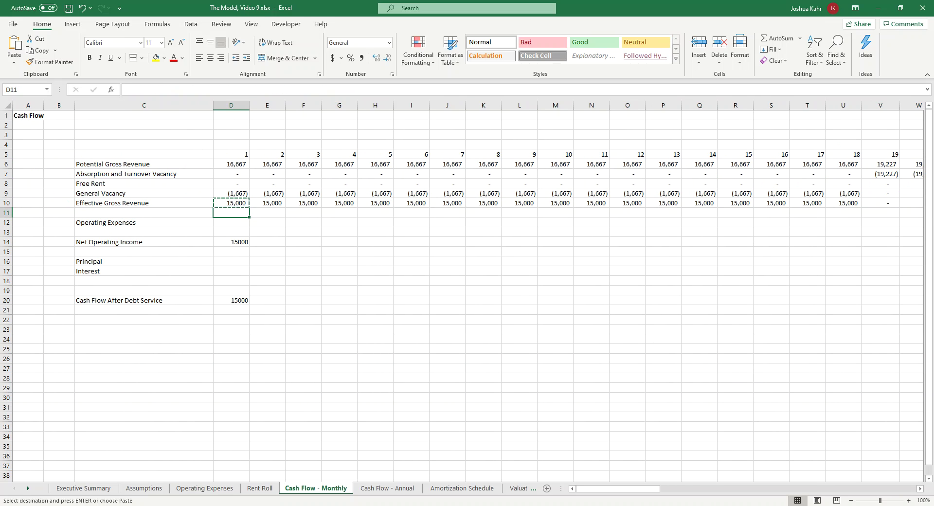
# Step: Compare the revenue formulas with Cash Flow - Annual, then go to Operating Expenses
pyautogui.click(391, 488)
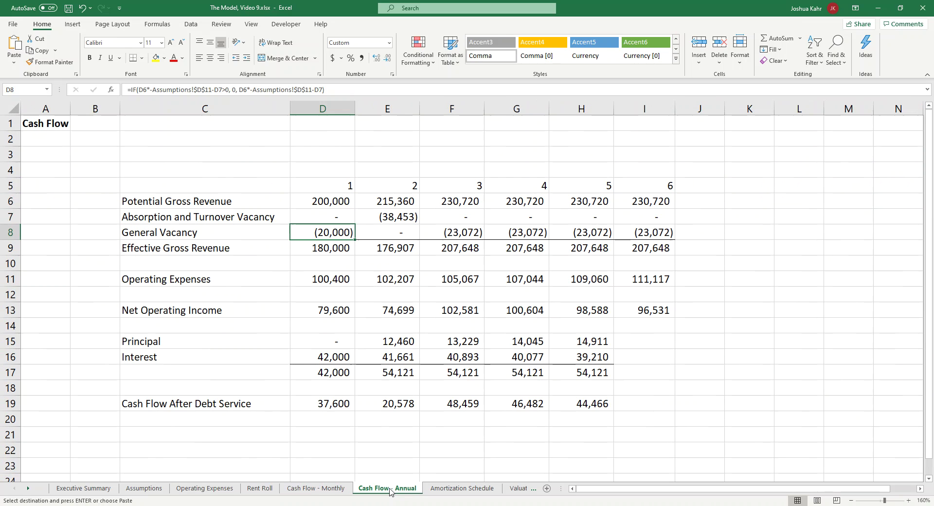
pyautogui.click(344, 203)
pyautogui.click(346, 232)
pyautogui.click(349, 249)
pyautogui.click(327, 487)
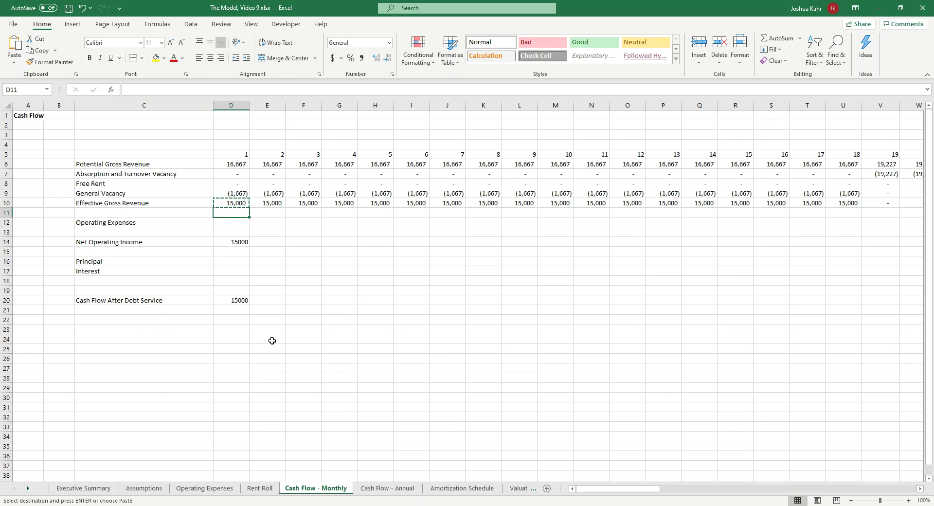
pyautogui.click(244, 205)
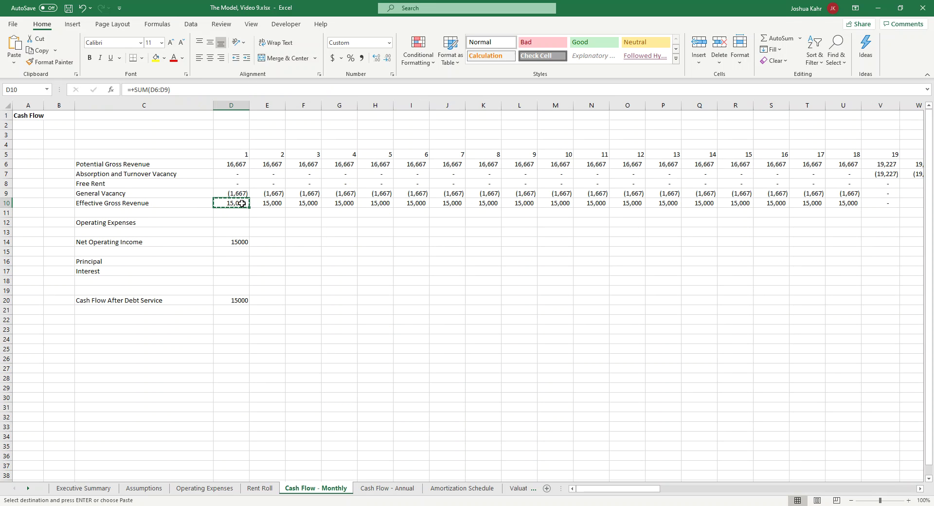
pyautogui.click(239, 224)
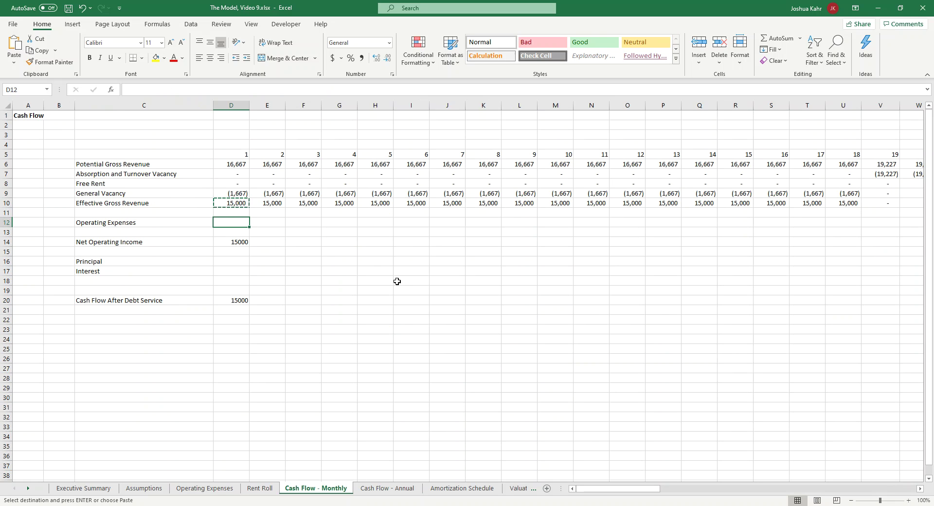
pyautogui.click(222, 489)
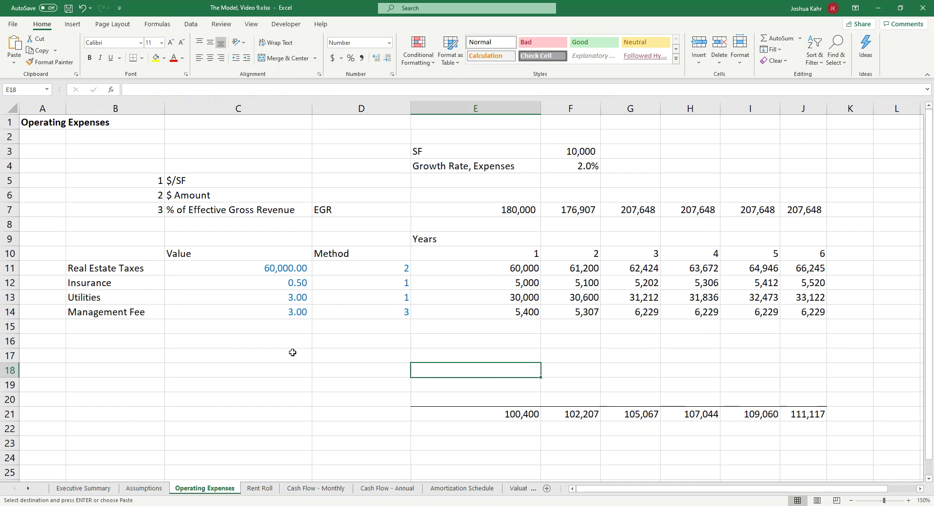
# Step: Type the label 'Months' in E23 and move it into D23
pyautogui.moveTo(517, 210); pyautogui.dragTo(783, 211)
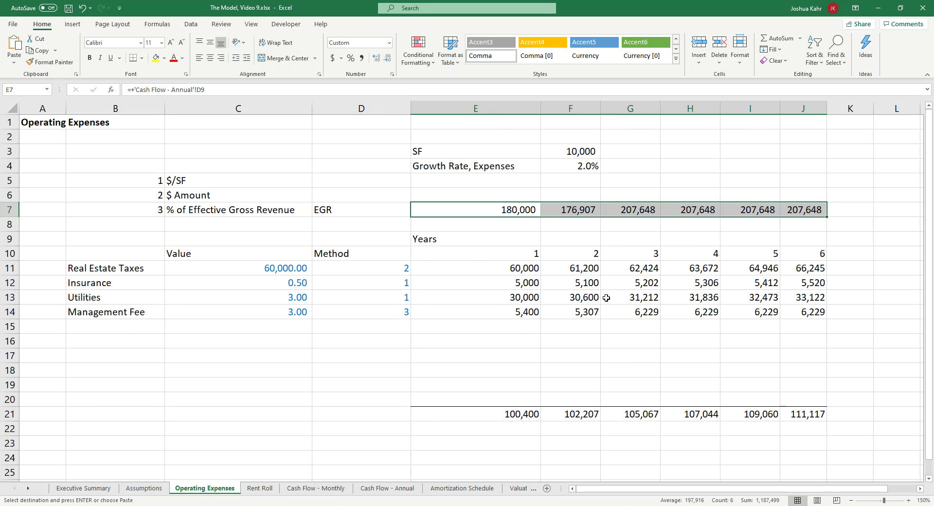
pyautogui.click(489, 293)
pyautogui.press('Down')
pyautogui.press('Down')
pyautogui.press('Down')
pyautogui.press('Down')
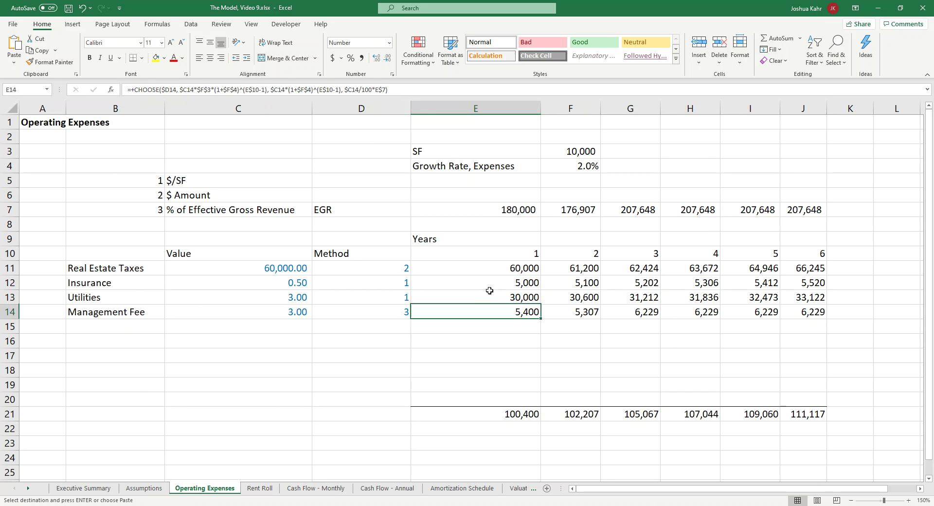
pyautogui.press('Down')
pyautogui.press('Down')
pyautogui.press('Down')
pyautogui.press('Down')
pyautogui.press('Down')
pyautogui.press('Down')
pyautogui.press('Down')
pyautogui.press('Up')
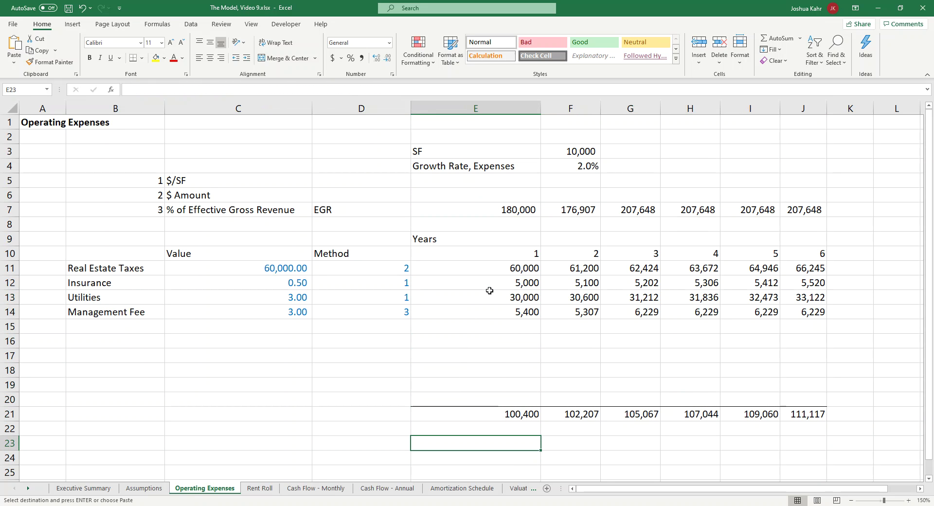
pyautogui.write('Mont')
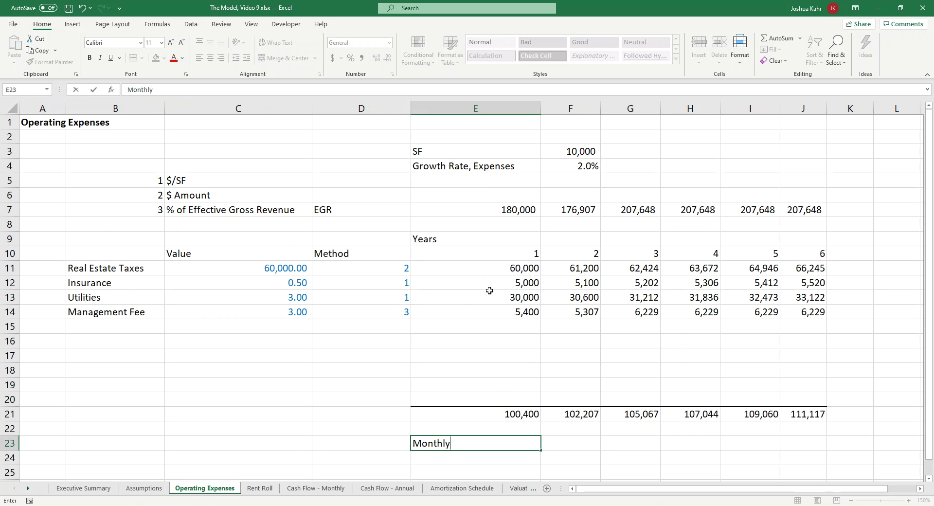
pyautogui.write('hs')
pyautogui.press('Return')
pyautogui.press('Up')
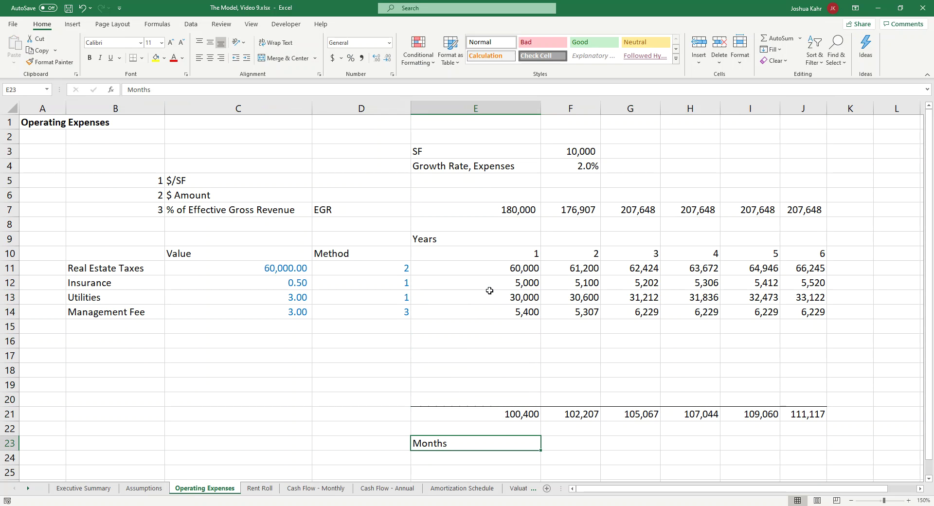
pyautogui.hotkey('ctrl', 'x')
pyautogui.press('Left')
pyautogui.press('Return')
pyautogui.scroll(-1, 490, 291)
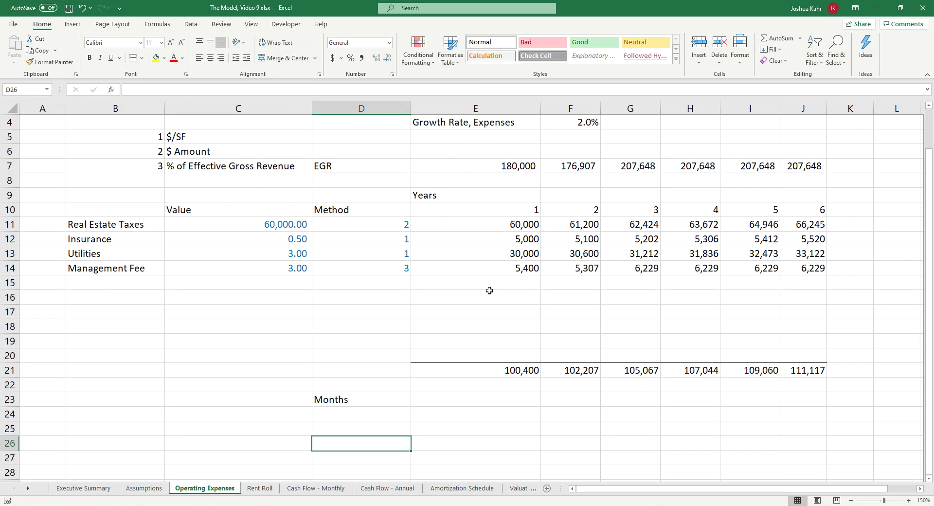
# Step: Enter months 1, 2, 3 in E23:G23 and fill the series right along row 23
pyautogui.press('Right')
pyautogui.press('Up')
pyautogui.write('1')
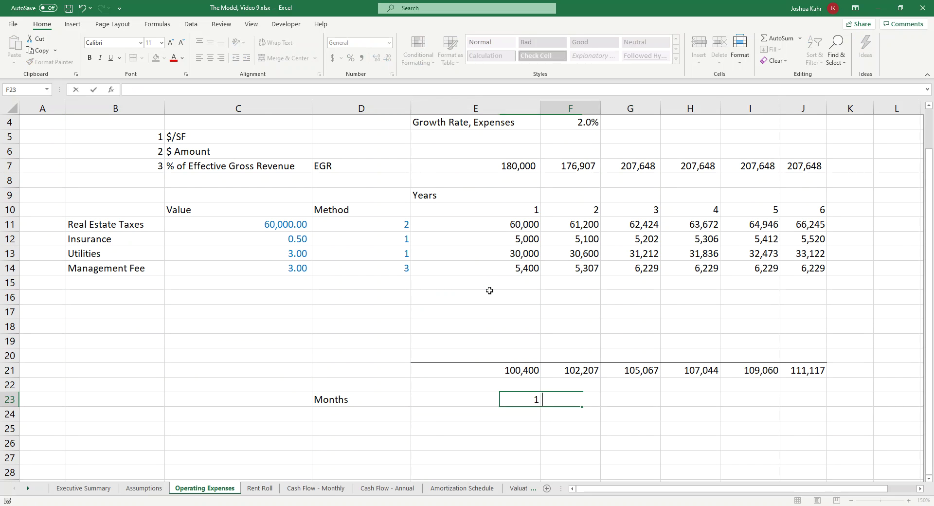
pyautogui.press('Tab')
pyautogui.write('2')
pyautogui.press('Tab')
pyautogui.write('3')
pyautogui.press('Tab')
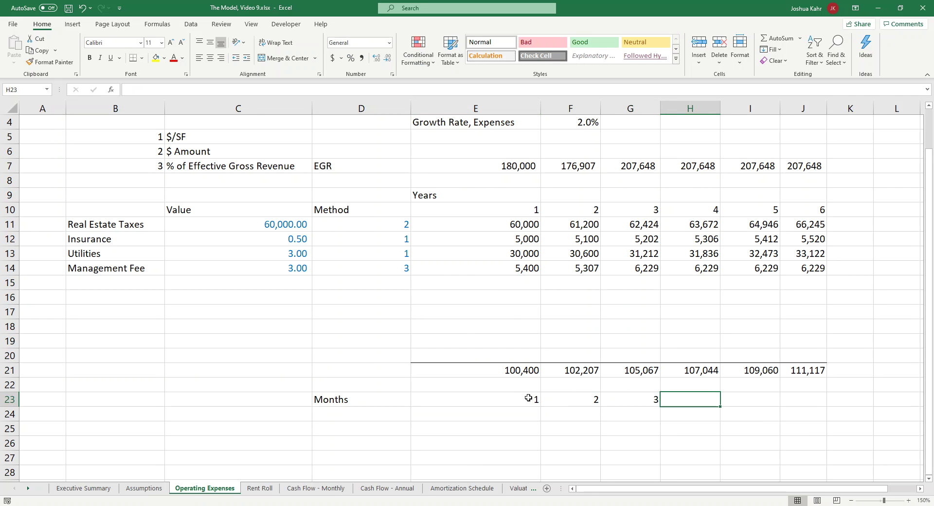
pyautogui.moveTo(530, 399); pyautogui.dragTo(136, 396)
pyautogui.click(838, 399)
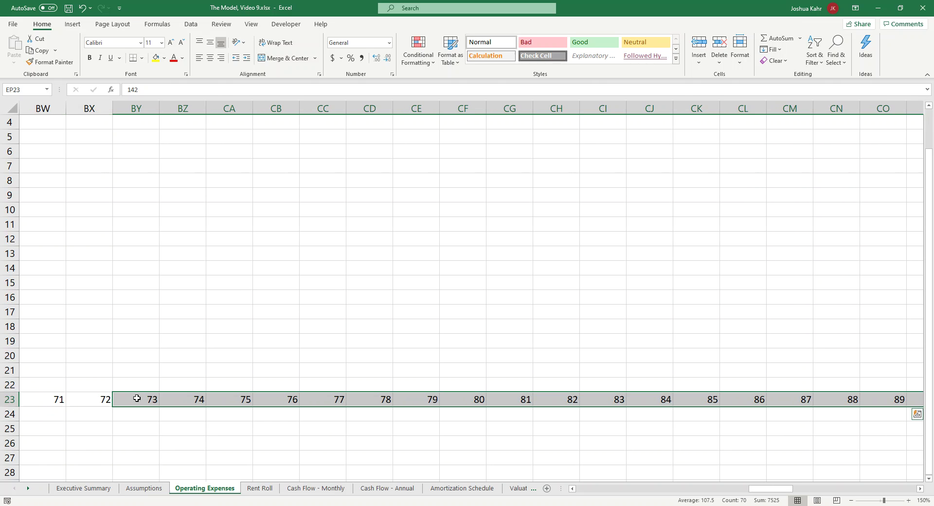
# Step: Remove the month numbers beyond 72 and return to the start of the row
pyautogui.press('Left')
pyautogui.press('Left')
pyautogui.press('Left')
pyautogui.press('Left')
pyautogui.press('Left')
pyautogui.press('Left')
pyautogui.press('Left')
pyautogui.press('Left')
pyautogui.press('Left')
pyautogui.press('Left')
pyautogui.press('Left')
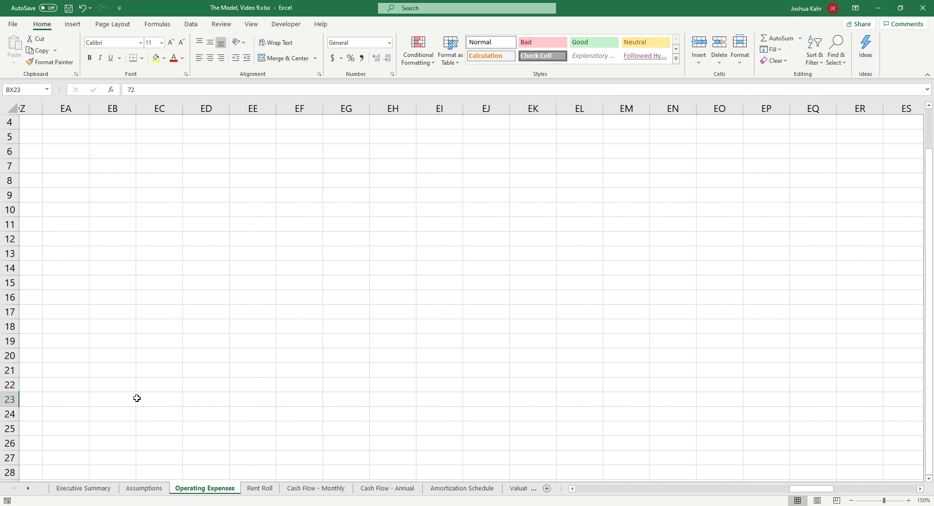
pyautogui.hotkey('ctrl', 'Left')
pyautogui.hotkey('ctrl', 'Left')
pyautogui.hotkey('ctrl', 'Left')
pyautogui.press('Down')
pyautogui.press('Down')
pyautogui.press('Down')
pyautogui.press('Left')
pyautogui.press('Left')
pyautogui.press('Left')
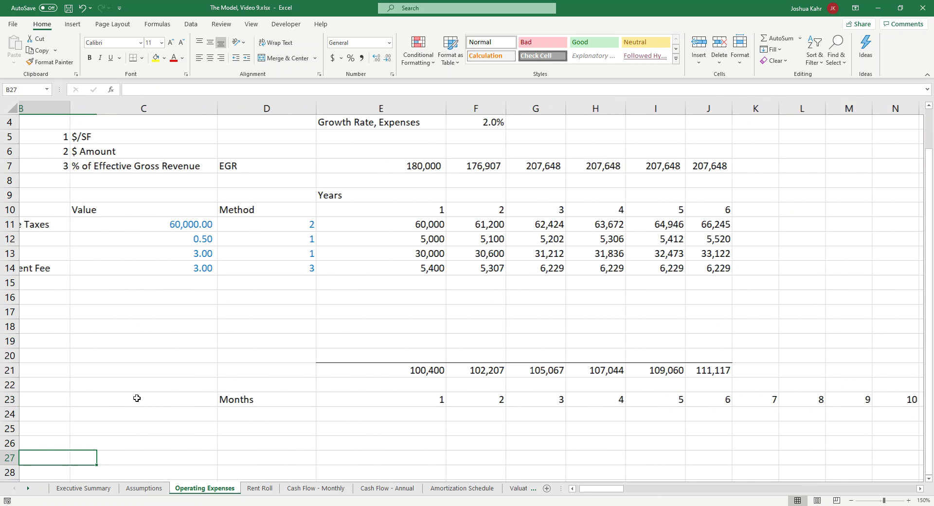
pyautogui.press('Right')
pyautogui.press('Right')
pyautogui.press('Right')
pyautogui.press('Right')
pyautogui.press('Right')
pyautogui.press('Up')
pyautogui.press('Up')
pyautogui.press('Left')
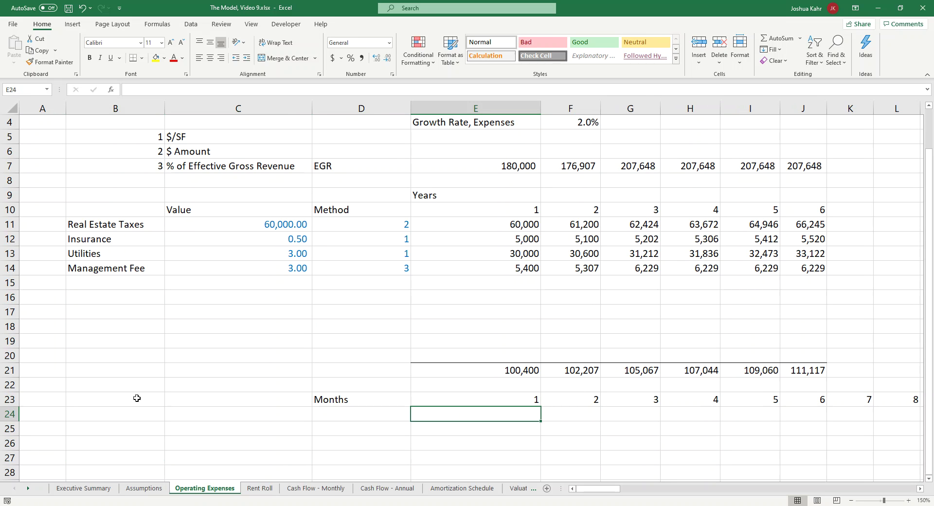
# Step: Insert a blank row above Months and label D23 'Year'
pyautogui.click(10, 385)
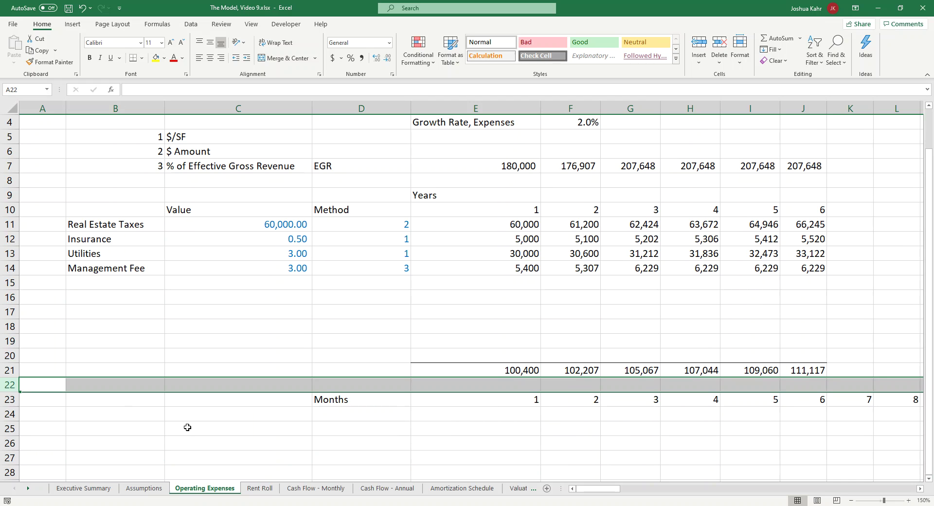
pyautogui.press('Down')
pyautogui.press('Down')
pyautogui.press('Right')
pyautogui.press('Right')
pyautogui.press('Right')
pyautogui.press('Right')
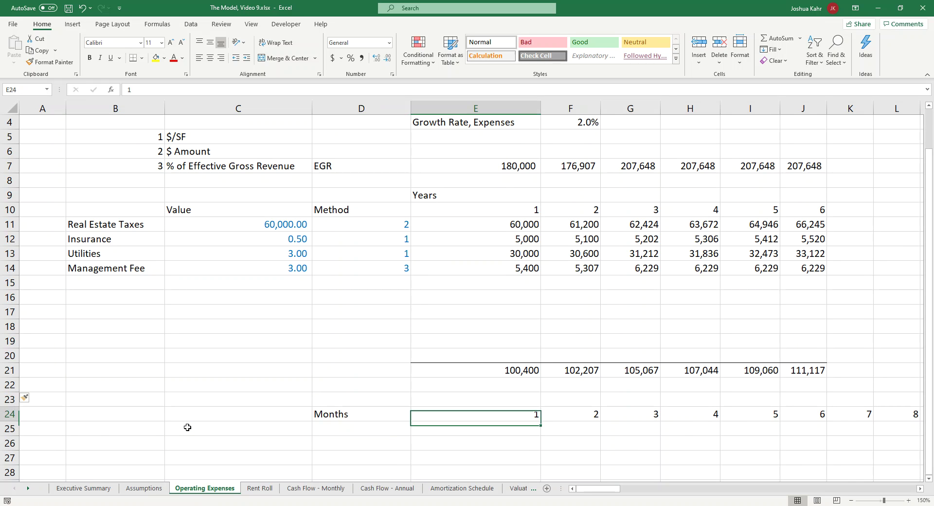
pyautogui.press('Left')
pyautogui.press('Left')
pyautogui.press('Up')
pyautogui.press('Right')
pyautogui.write('Yrre')
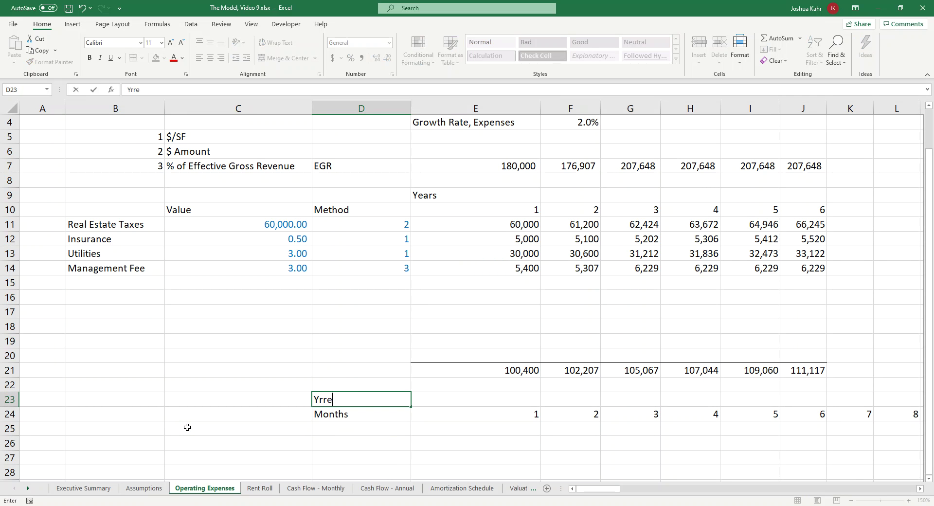
pyautogui.write('ear')
pyautogui.press('Tab')
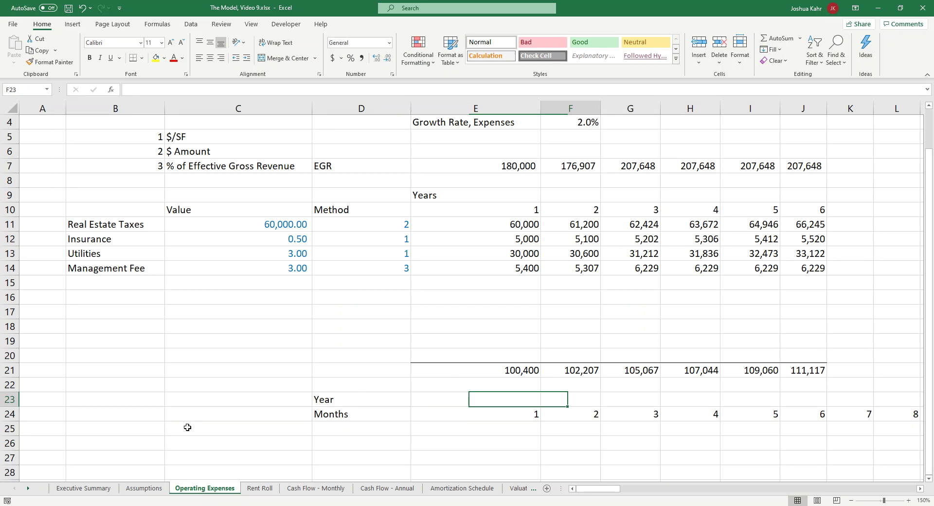
# Step: Enter year 1 across months 1–12 in E23:P23
pyautogui.write('1')
pyautogui.press('Tab')
pyautogui.write('2')
pyautogui.press('Tab')
pyautogui.press('Left')
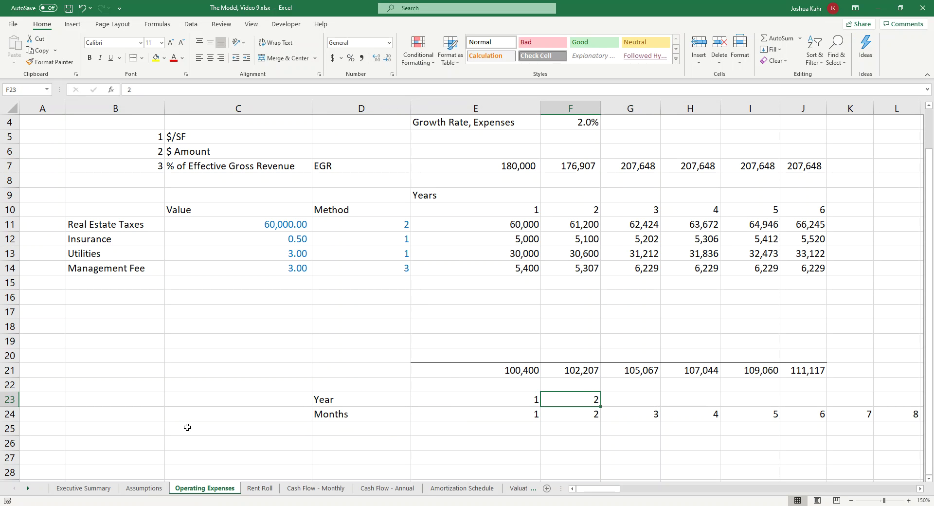
pyautogui.write('1')
pyautogui.press('Tab')
pyautogui.write('1')
pyautogui.press('Tab')
pyautogui.write('1')
pyautogui.press('Tab')
pyautogui.write('1')
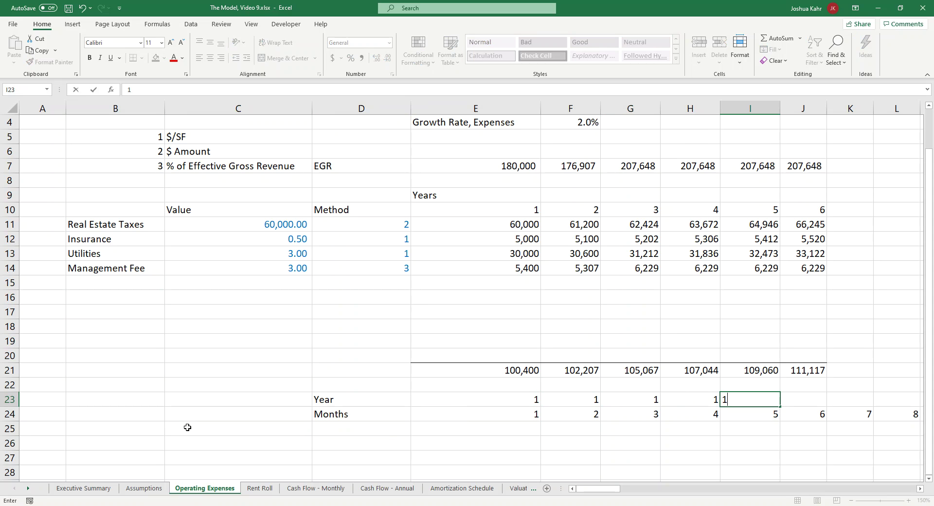
pyautogui.press('Tab')
pyautogui.press('Tab')
pyautogui.moveTo(526, 404); pyautogui.dragTo(295, 392)
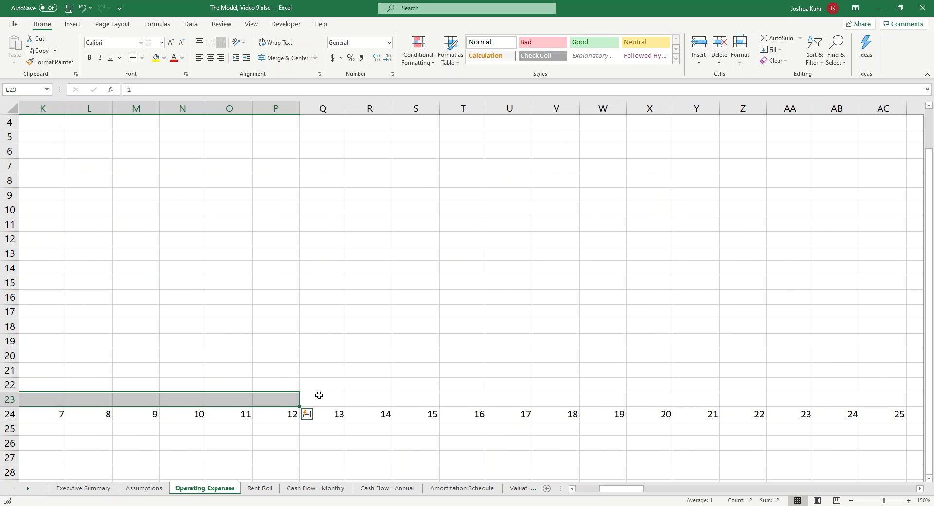
# Step: Put =+E23+1 in Q23 and fill it right to BX23, counting years up to 6
pyautogui.click(321, 400)
pyautogui.write('+')
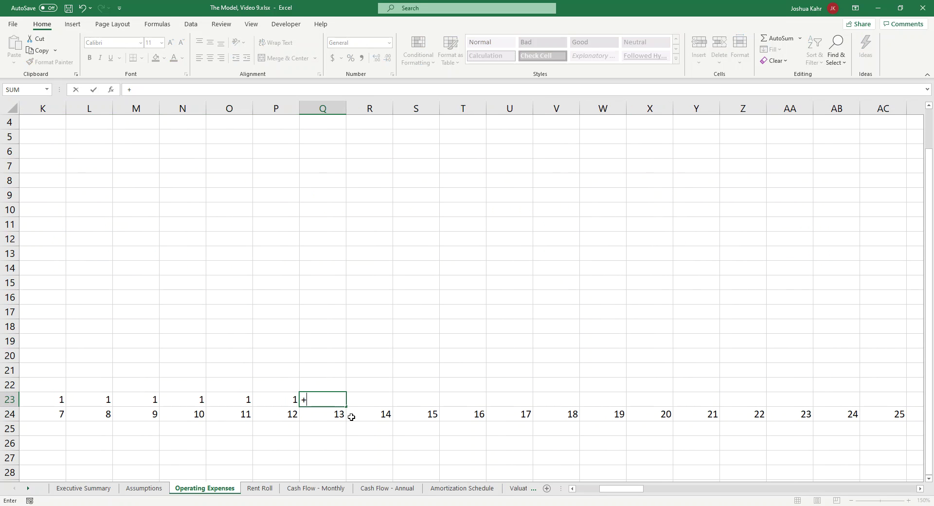
pyautogui.press('Left')
pyautogui.press('Left')
pyautogui.press('Left')
pyautogui.press('Left')
pyautogui.press('Left')
pyautogui.press('Left')
pyautogui.press('Left')
pyautogui.press('Left')
pyautogui.press('Left')
pyautogui.press('Left')
pyautogui.press('Left')
pyautogui.press('Left')
pyautogui.press('Left')
pyautogui.press('Left')
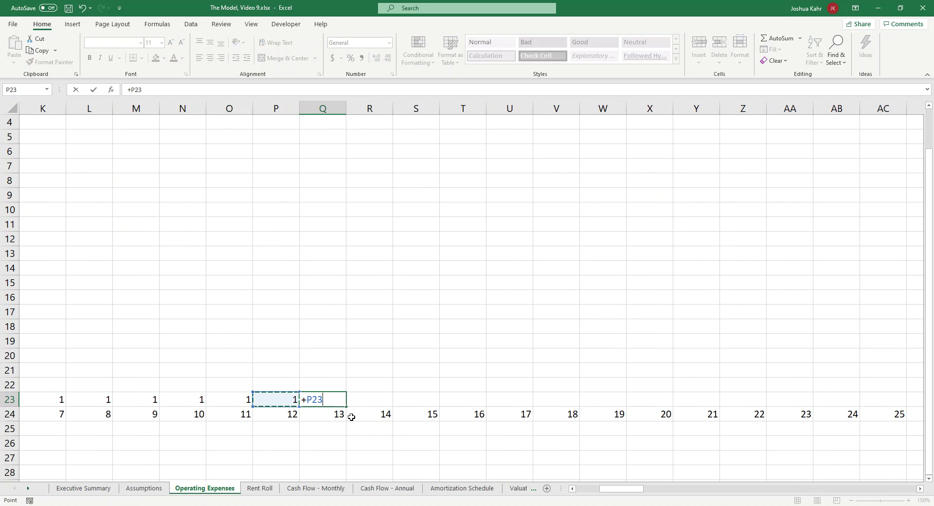
pyautogui.press('Right')
pyautogui.press('Right')
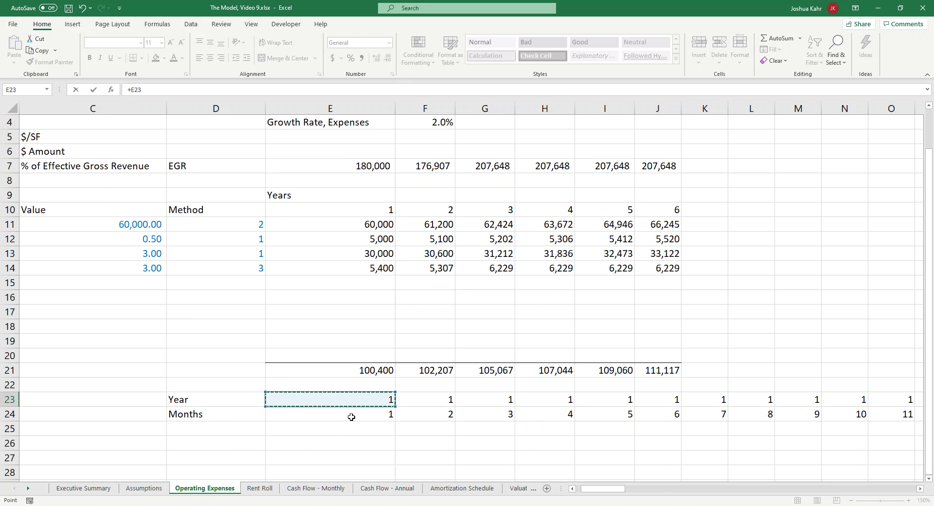
pyautogui.write('+1')
pyautogui.press('Return')
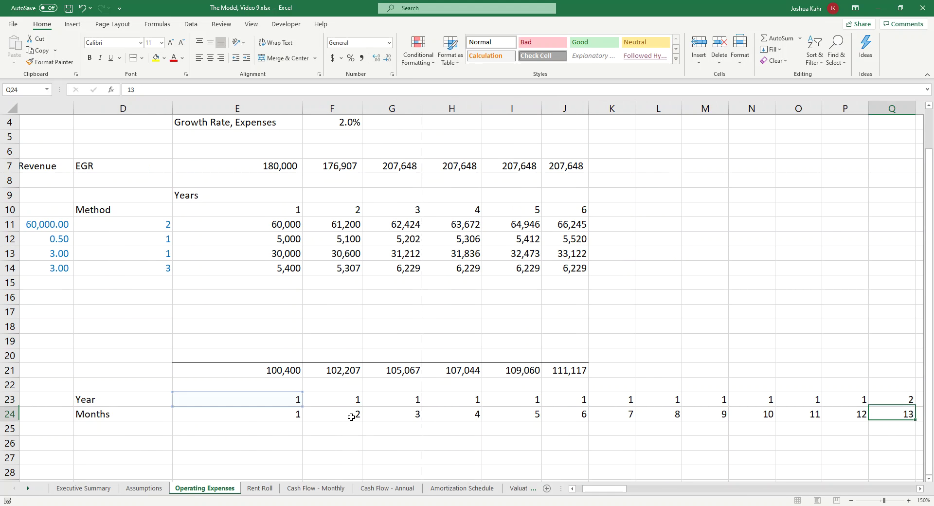
pyautogui.press('Up')
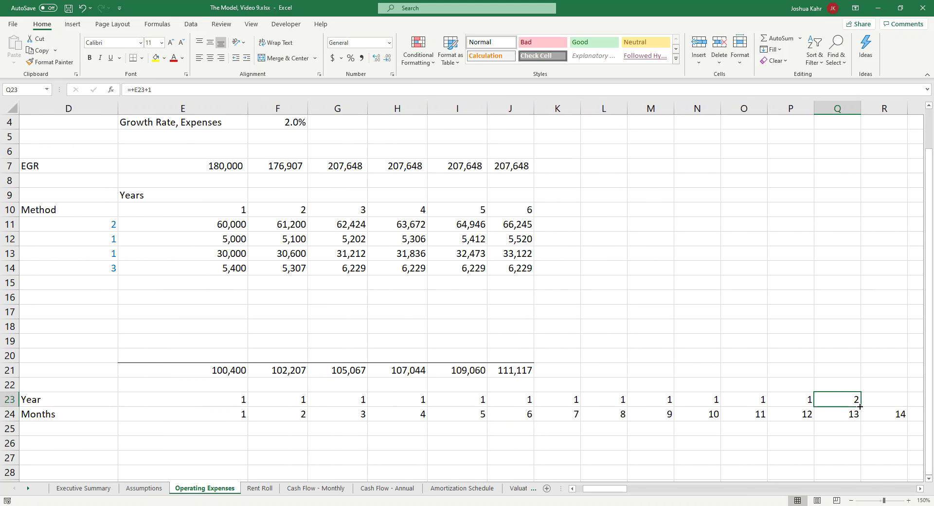
pyautogui.moveTo(860, 408); pyautogui.dragTo(531, 411)
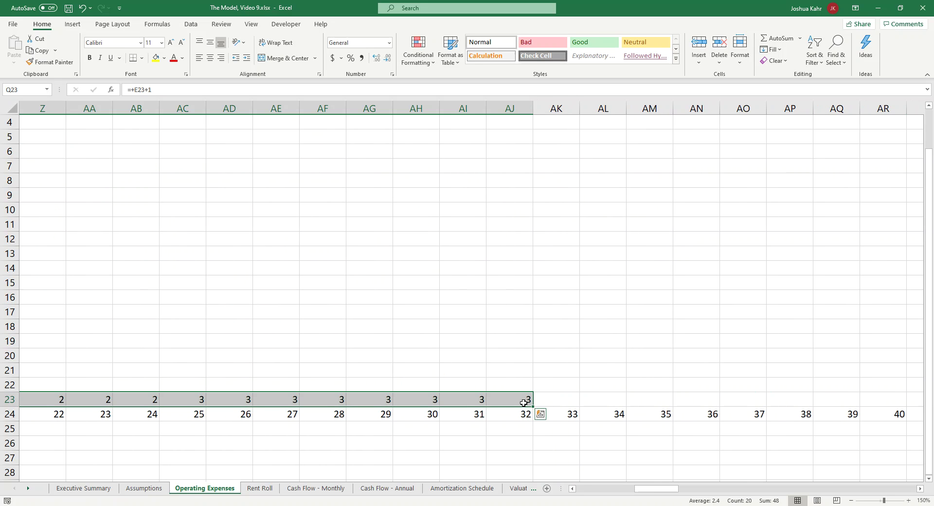
pyautogui.moveTo(532, 407); pyautogui.dragTo(914, 409)
pyautogui.click(548, 429)
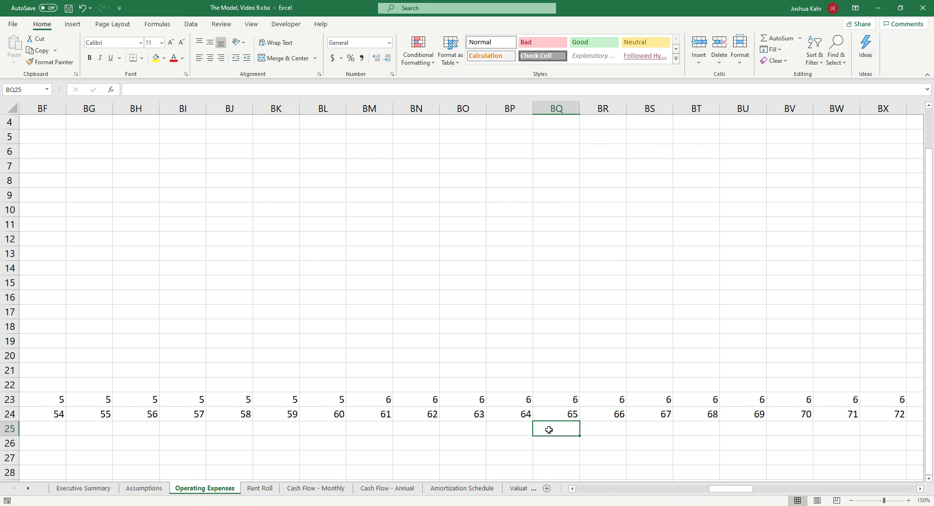
pyautogui.hotkey('ctrl', 'Left')
pyautogui.press('Right')
pyautogui.press('Right')
pyautogui.press('Right')
pyautogui.press('Right')
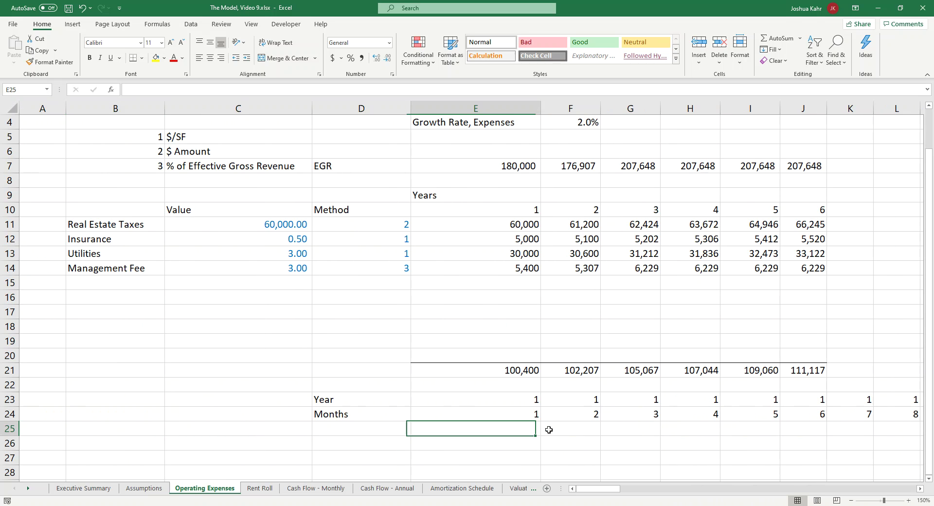
# Step: Add a label formula in B25 referencing the Real Estate Taxes label, copied down through row 35
pyautogui.press('Down')
pyautogui.press('Down')
pyautogui.press('Down')
pyautogui.press('Down')
pyautogui.press('Down')
pyautogui.press('Down')
pyautogui.press('Up')
pyautogui.press('Up')
pyautogui.press('Up')
pyautogui.press('Up')
pyautogui.press('Up')
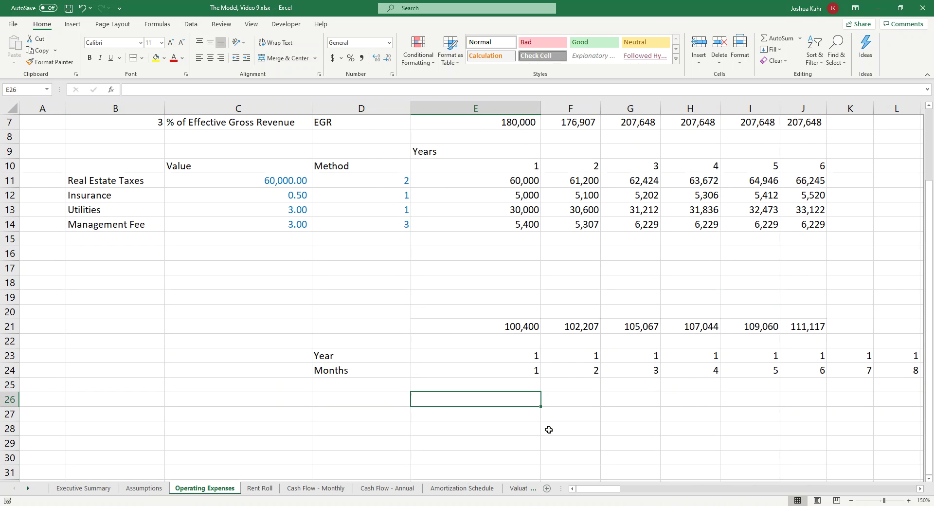
pyautogui.moveTo(402, 183); pyautogui.dragTo(386, 314)
pyautogui.moveTo(380, 409); pyautogui.dragTo(380, 405)
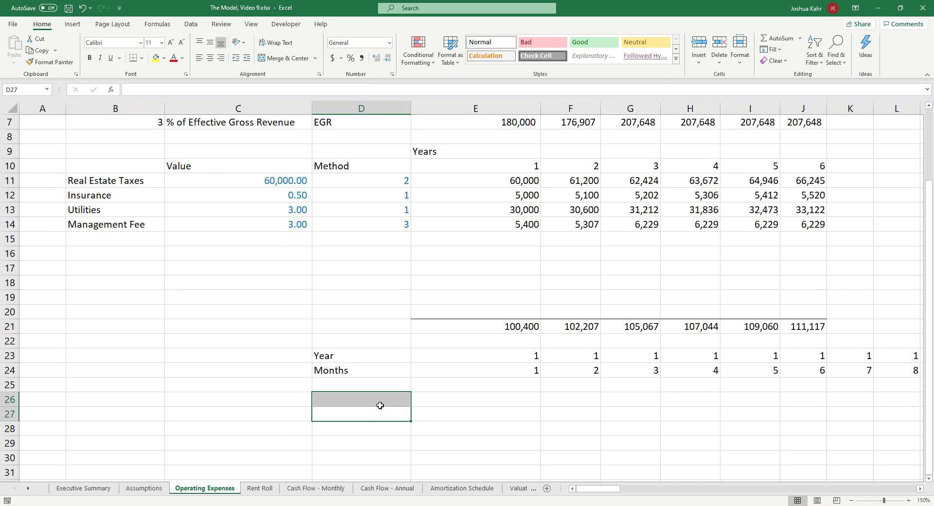
pyautogui.press('Up')
pyautogui.press('Left')
pyautogui.press('Left')
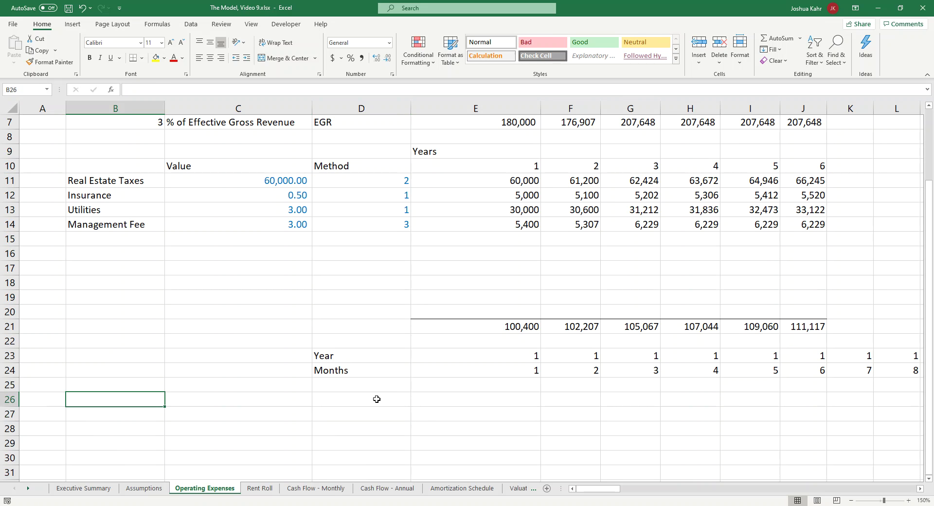
pyautogui.press('Up')
pyautogui.write('+')
pyautogui.press('Up')
pyautogui.press('Up')
pyautogui.press('Up')
pyautogui.press('Up')
pyautogui.press('Up')
pyautogui.press('Up')
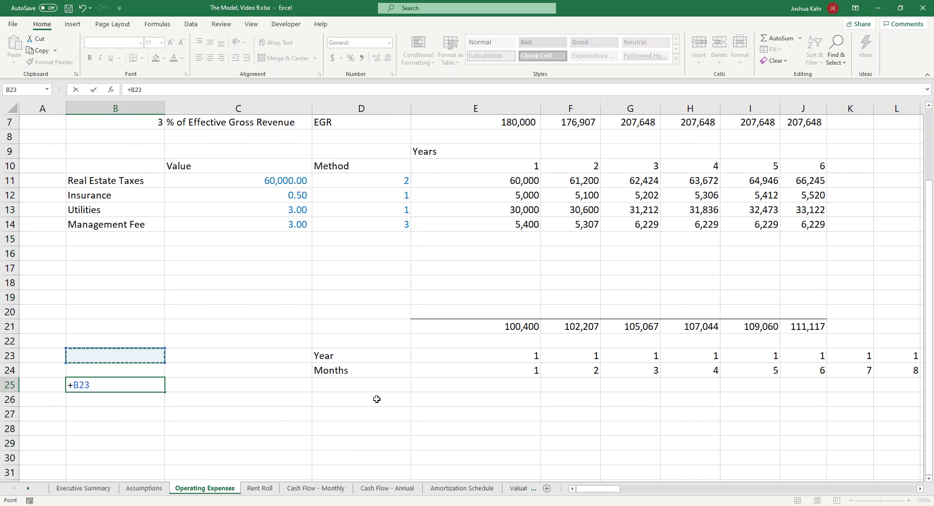
pyautogui.press('Up')
pyautogui.press('Up')
pyautogui.press('Up')
pyautogui.press('Up')
pyautogui.press('Up')
pyautogui.press('Up')
pyautogui.press('Up')
pyautogui.press('Up')
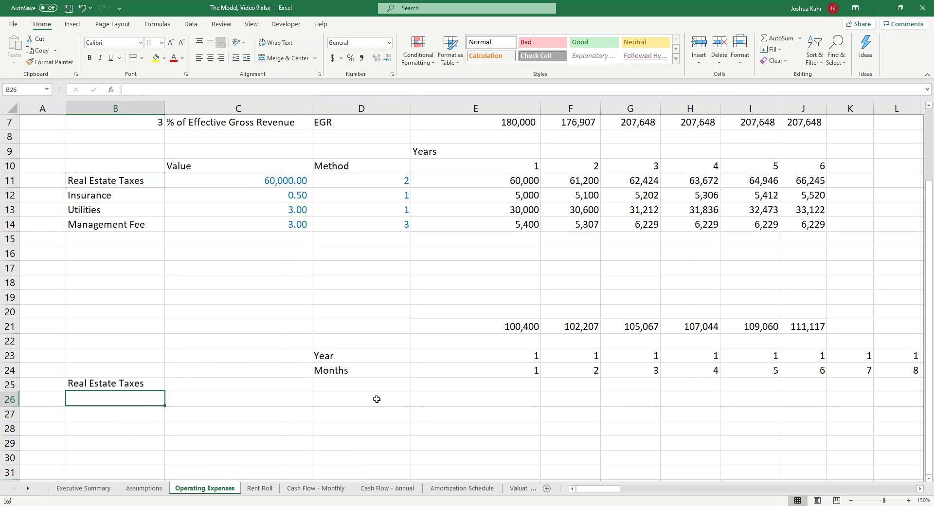
pyautogui.press('Up')
pyautogui.scroll(-2, 341, 380)
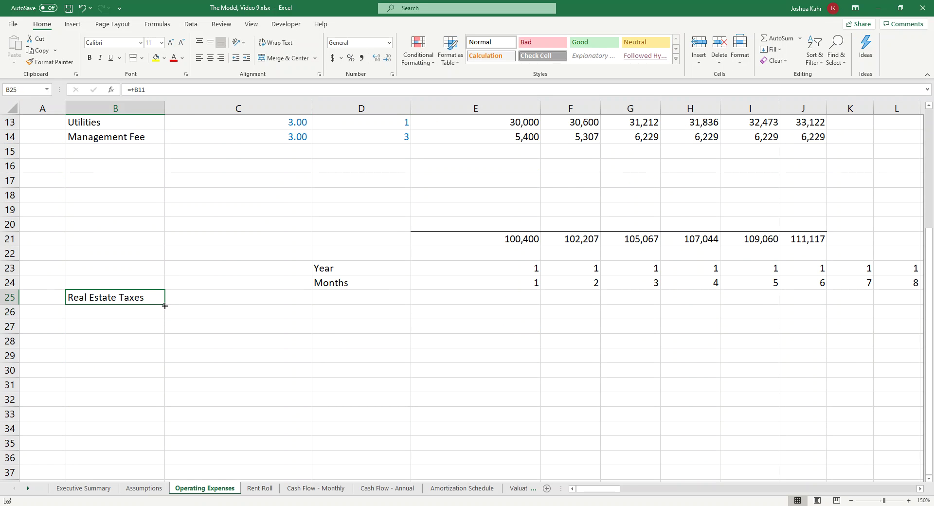
pyautogui.moveTo(164, 305); pyautogui.dragTo(164, 451)
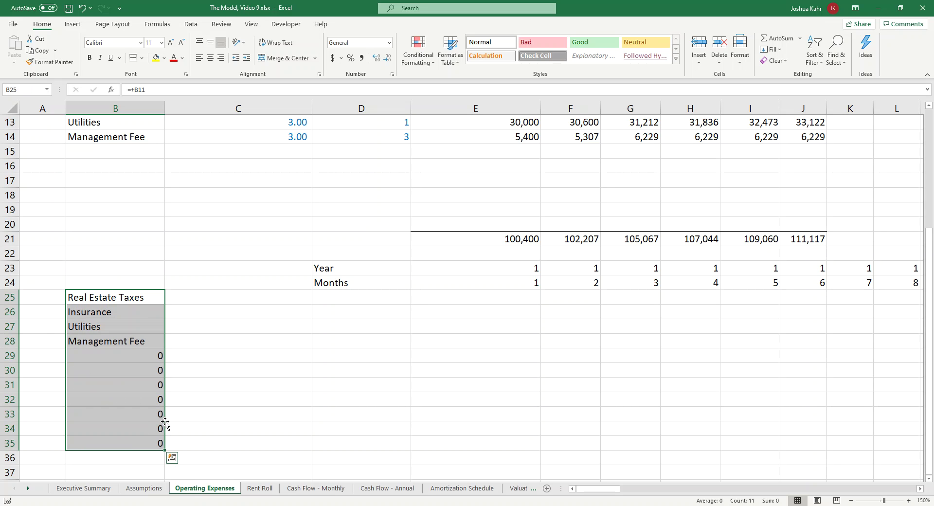
# Step: Total the monthly expense cells E25:E34 with =SUM in E35, showing 0
pyautogui.press('Down')
pyautogui.press('Down')
pyautogui.press('Down')
pyautogui.press('Down')
pyautogui.press('Left')
pyautogui.press('Up')
pyautogui.press('Up')
pyautogui.press('Up')
pyautogui.press('Up')
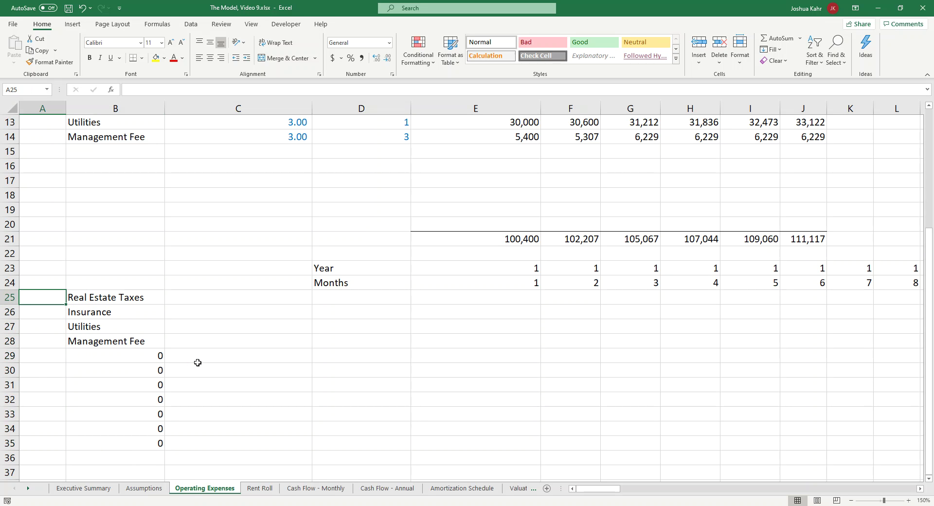
pyautogui.press('Down')
pyautogui.press('Down')
pyautogui.press('Down')
pyautogui.press('Down')
pyautogui.press('Down')
pyautogui.press('Down')
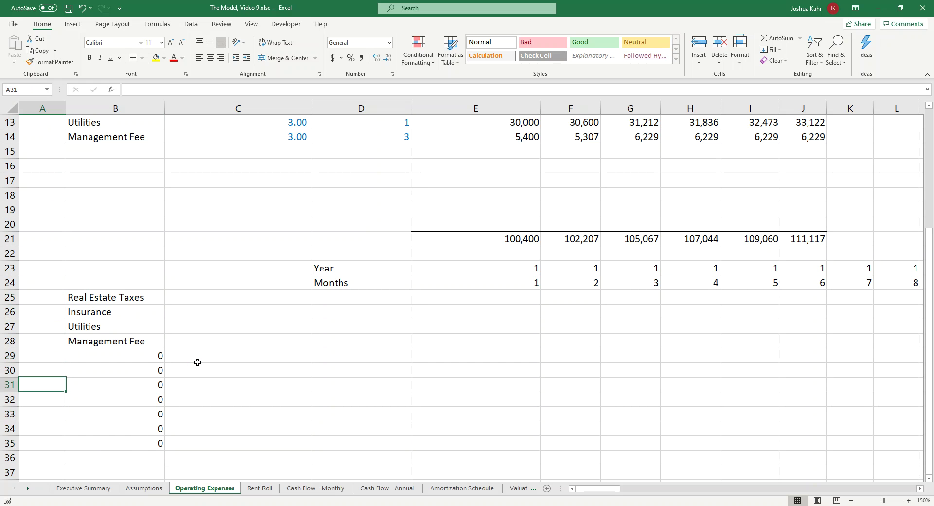
pyautogui.press('Down')
pyautogui.press('Down')
pyautogui.press('Down')
pyautogui.press('Right')
pyautogui.press('Down')
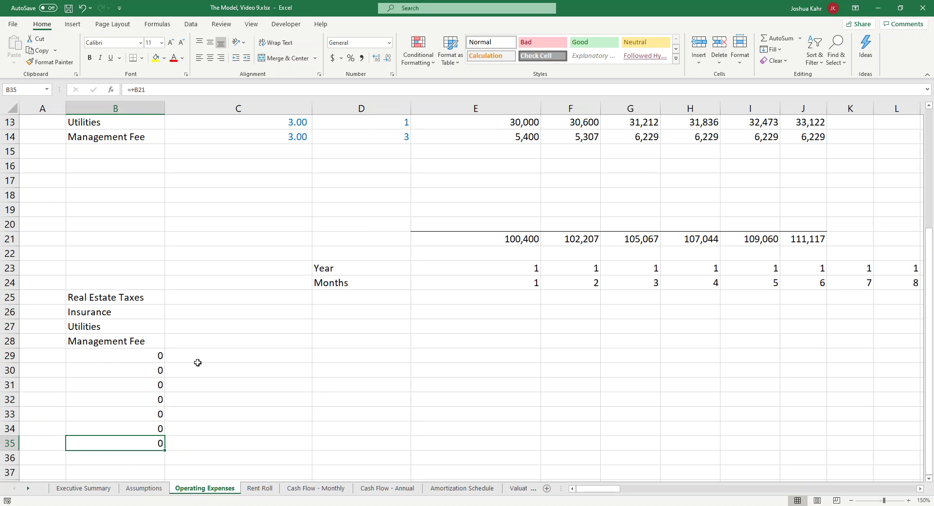
pyautogui.press('Right')
pyautogui.press('Right')
pyautogui.press('Right')
pyautogui.press('Right')
pyautogui.press('Left')
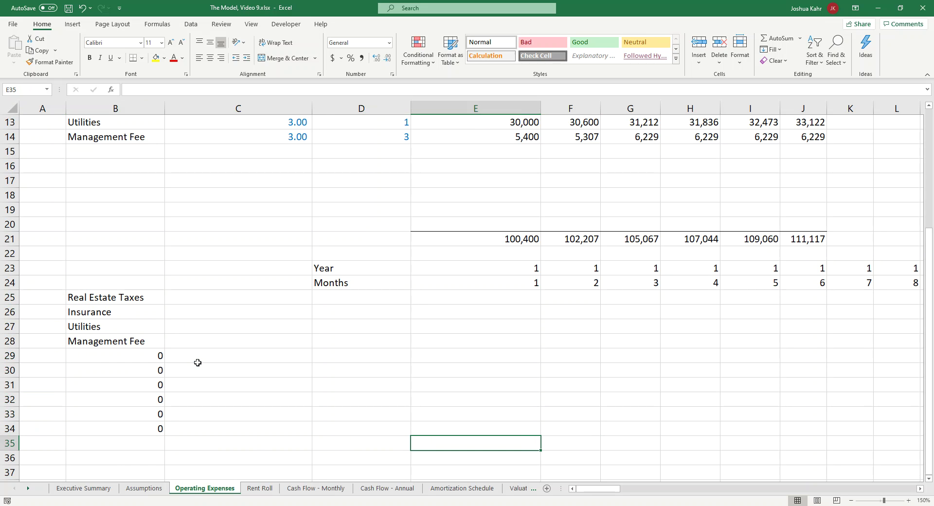
pyautogui.write('+sum(')
pyautogui.press('Up')
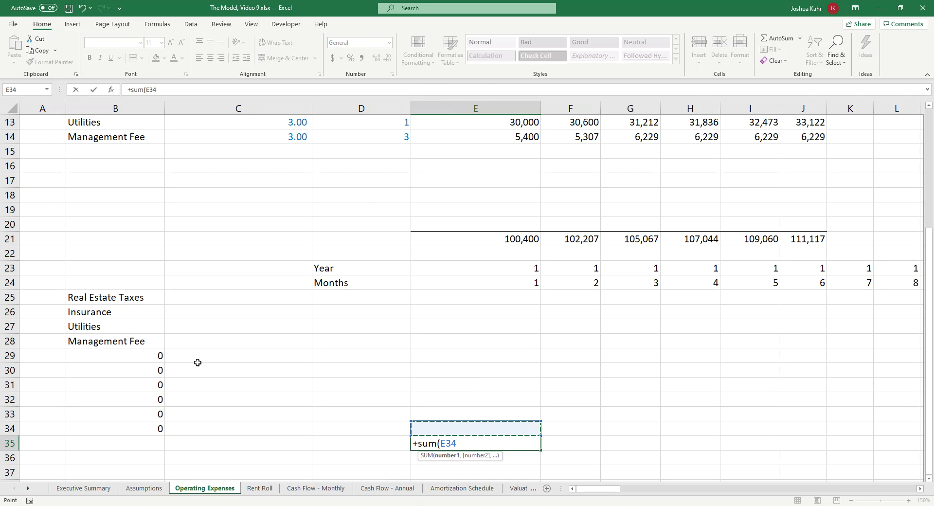
pyautogui.hotkey('shift', 'Up')
pyautogui.hotkey('shift', 'Up')
pyautogui.hotkey('shift', 'Up')
pyautogui.hotkey('shift', 'Up')
pyautogui.hotkey('shift', 'Up')
pyautogui.hotkey('shift', 'Up')
pyautogui.hotkey('shift', 'Up')
pyautogui.hotkey('shift', 'Up')
pyautogui.hotkey('shift', 'Up')
pyautogui.press('Return')
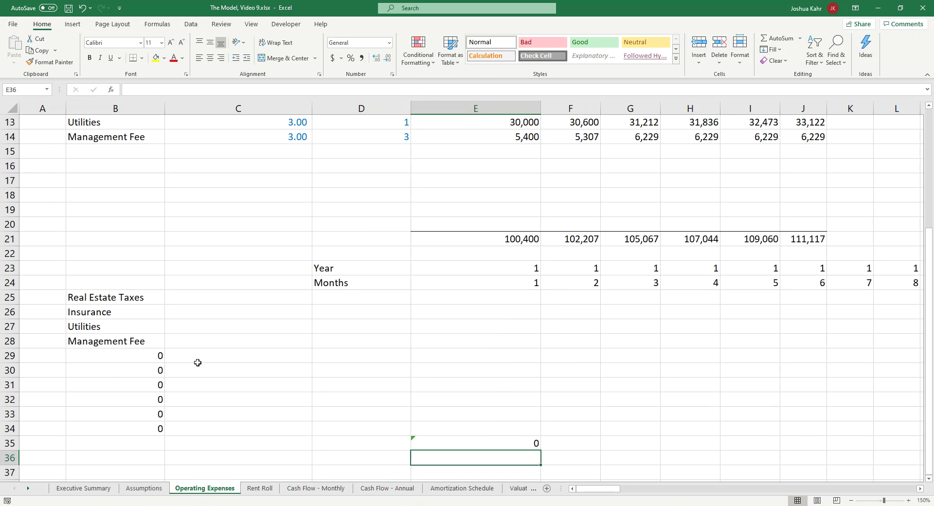
pyautogui.press('Up')
pyautogui.press('Up')
pyautogui.press('Up')
pyautogui.press('Up')
pyautogui.press('Up')
pyautogui.press('Up')
pyautogui.press('Up')
pyautogui.press('Up')
pyautogui.press('Up')
pyautogui.press('Up')
pyautogui.press('Up')
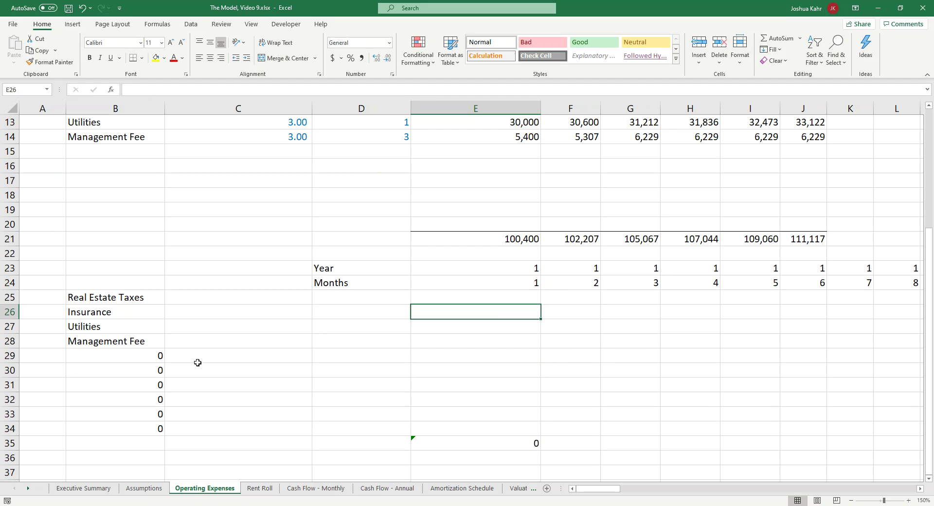
# Step: Enter an HLOOKUP in E25 on the year row against the E10:J20 table, row 2, FALSE, divided by 12
pyautogui.write('+')
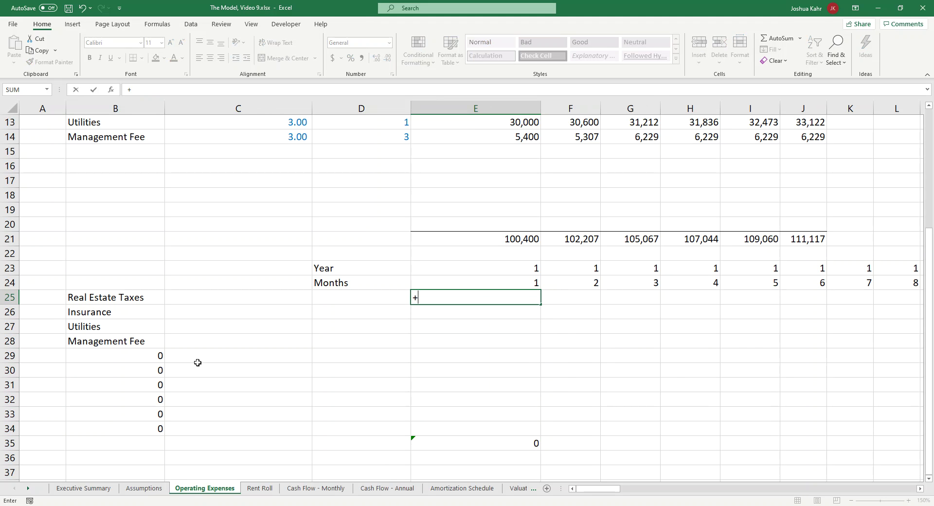
pyautogui.write('hlood')
pyautogui.press('BackSpace')
pyautogui.press('BackSpace')
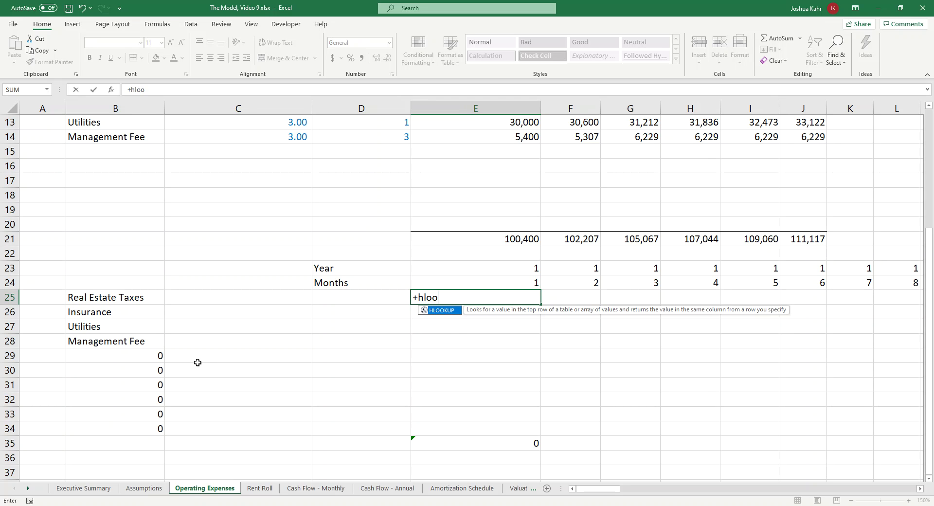
pyautogui.write('okup(')
pyautogui.press('Up')
pyautogui.press('Up')
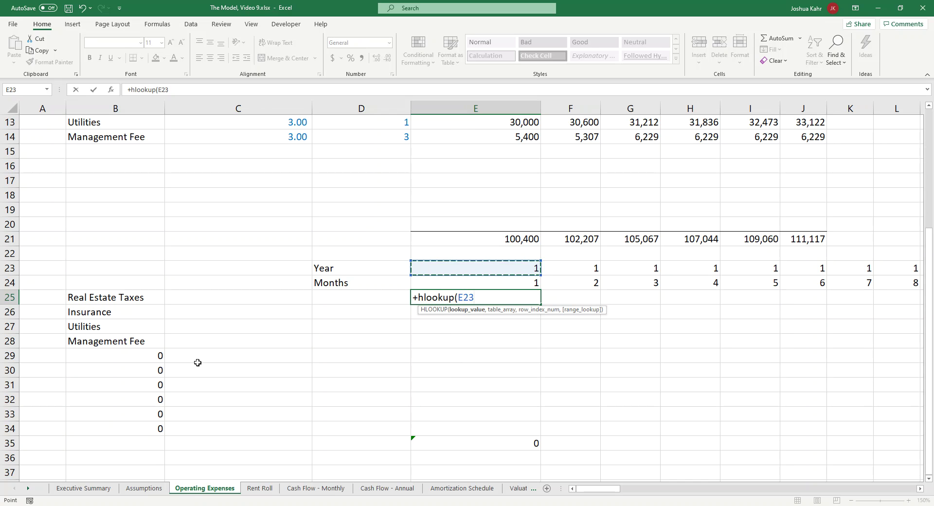
pyautogui.write(',')
pyautogui.scroll(2, 197, 363)
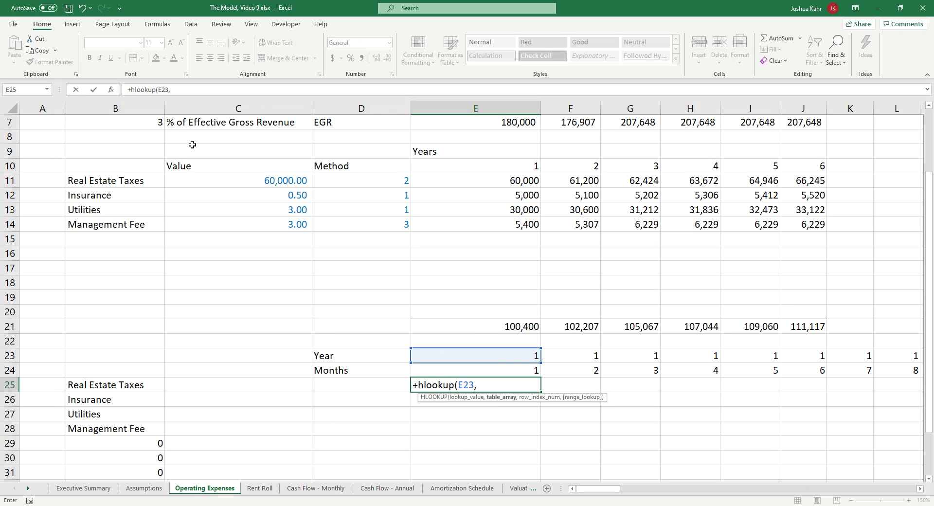
pyautogui.moveTo(492, 168); pyautogui.dragTo(785, 169)
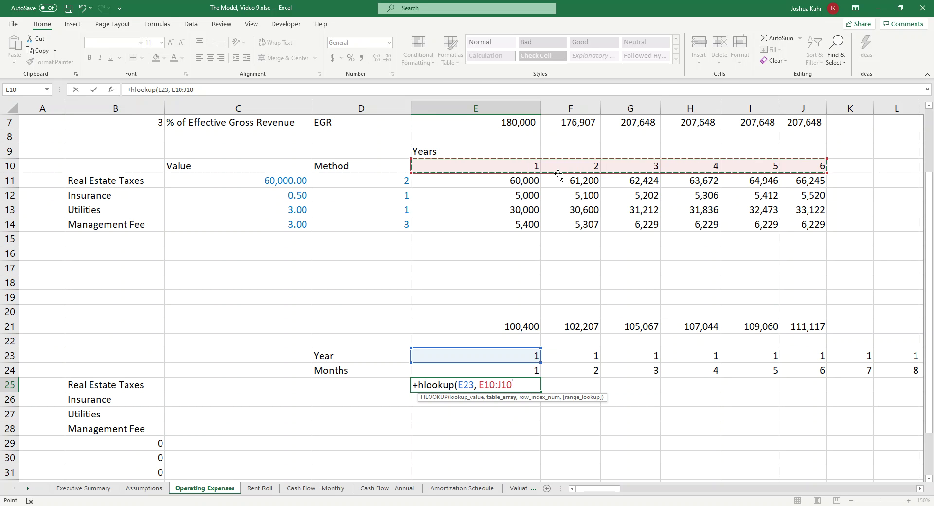
pyautogui.moveTo(535, 171); pyautogui.dragTo(805, 312)
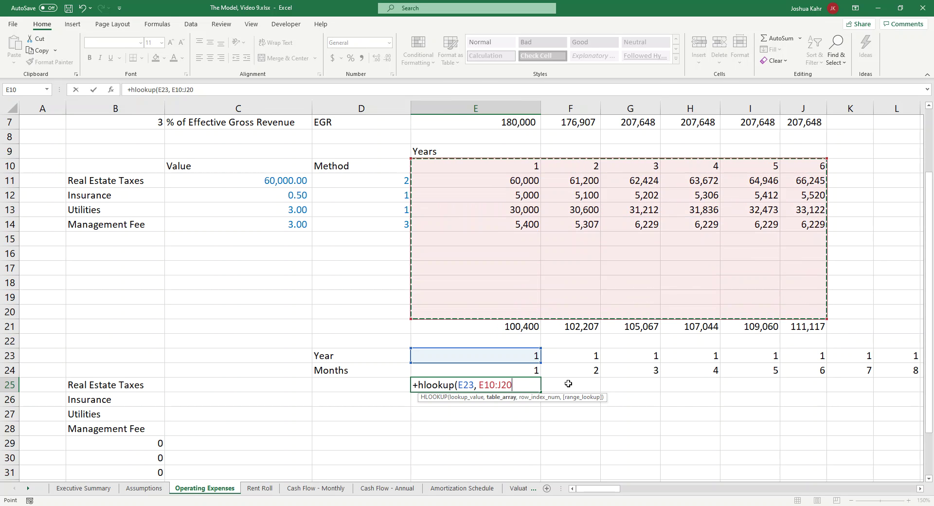
pyautogui.write(', 2')
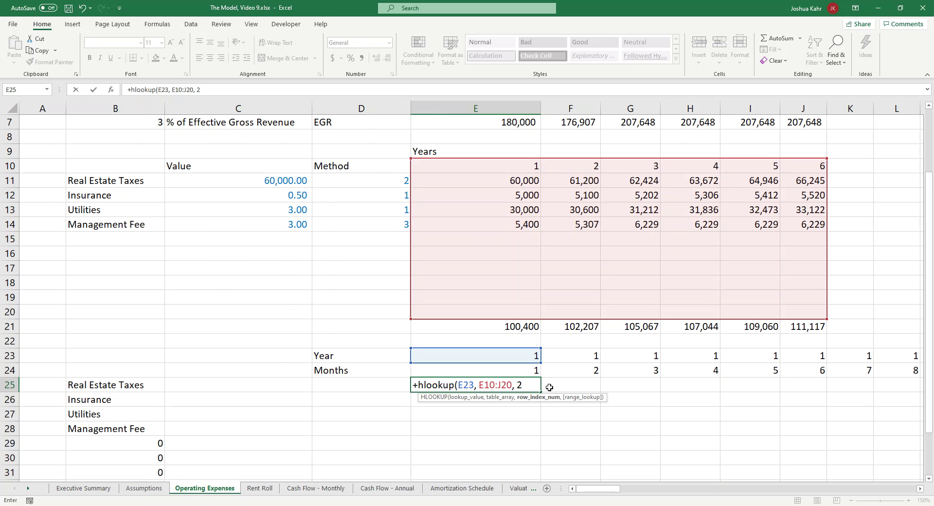
pyautogui.write(', fa')
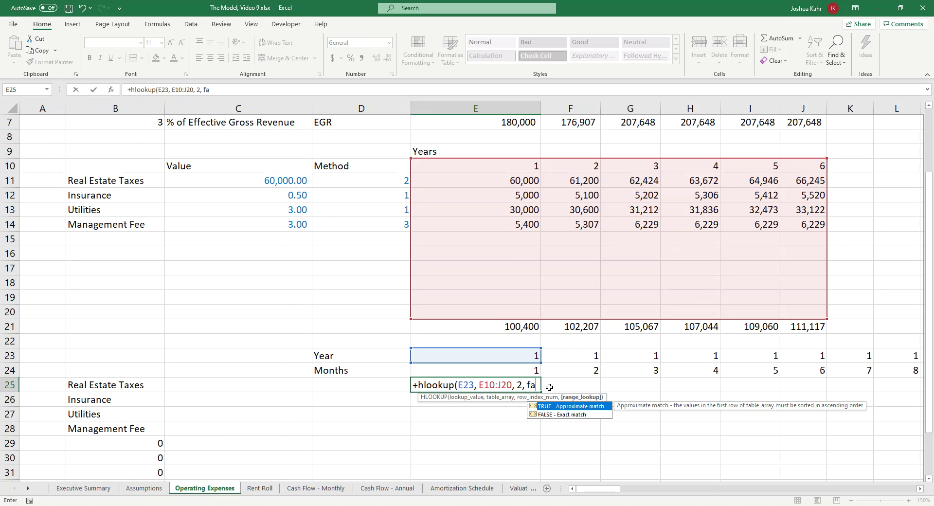
pyautogui.write('lse)/12')
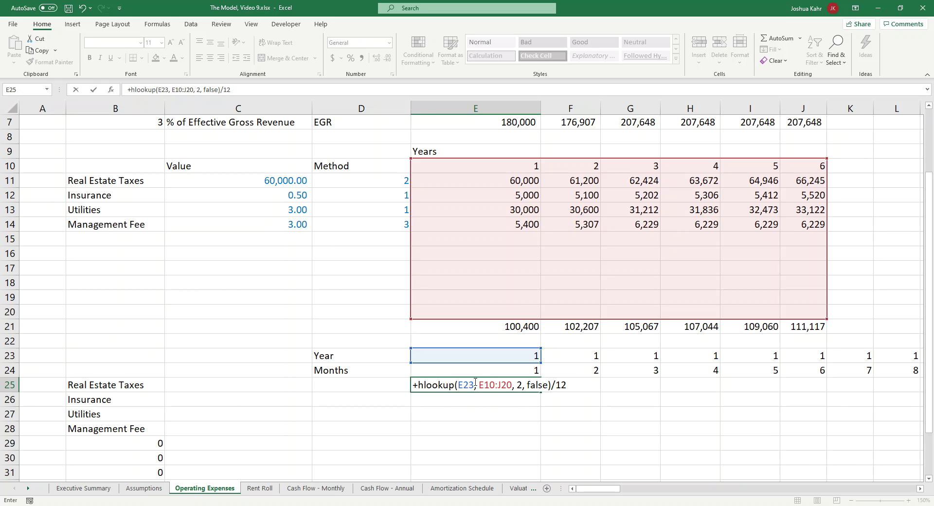
# Step: Make the table range absolute and lock row 23 as E$23, giving 5000
pyautogui.moveTo(479, 385); pyautogui.dragTo(513, 387)
pyautogui.press('F4')
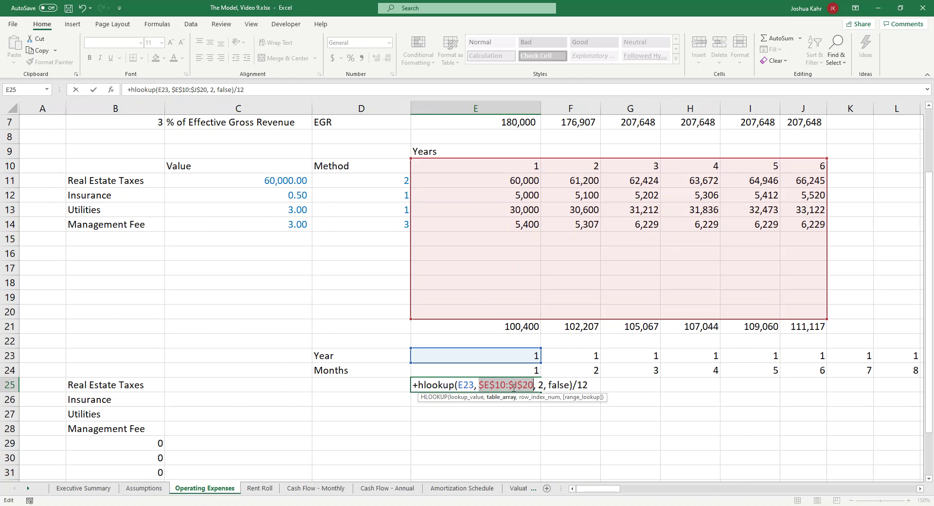
pyautogui.press('Left')
pyautogui.press('Left')
pyautogui.press('Left')
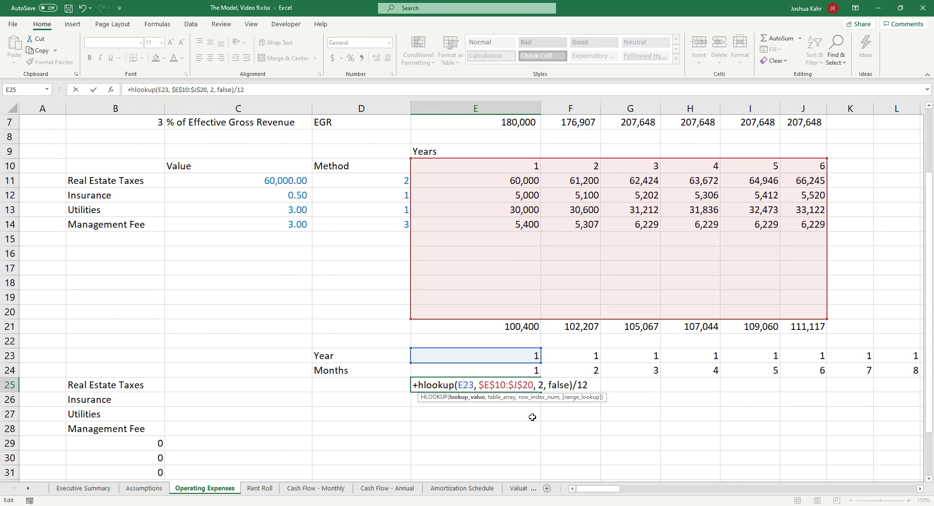
pyautogui.write('$')
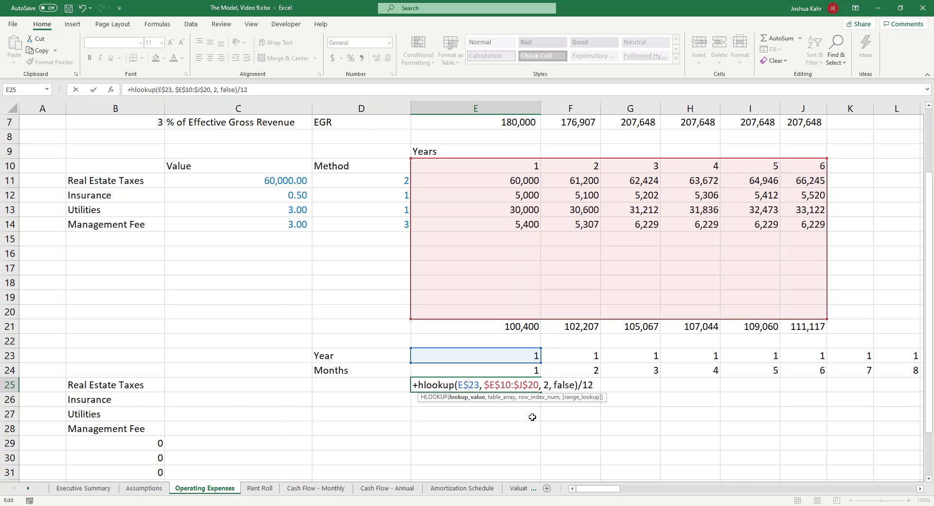
pyautogui.press('Return')
# Step: Fill the E25 Real Estate Taxes formula right across all 72 months to BX25
pyautogui.press('Up')
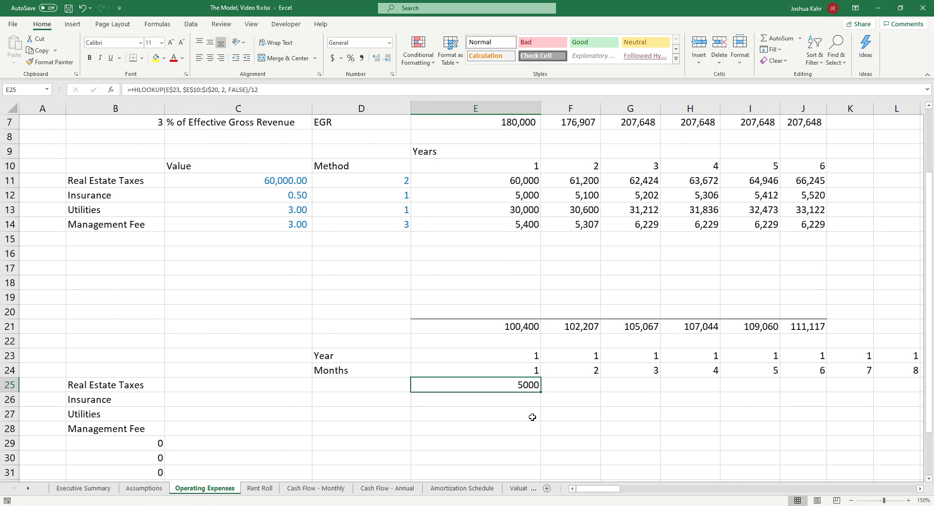
pyautogui.moveTo(541, 391); pyautogui.dragTo(258, 404)
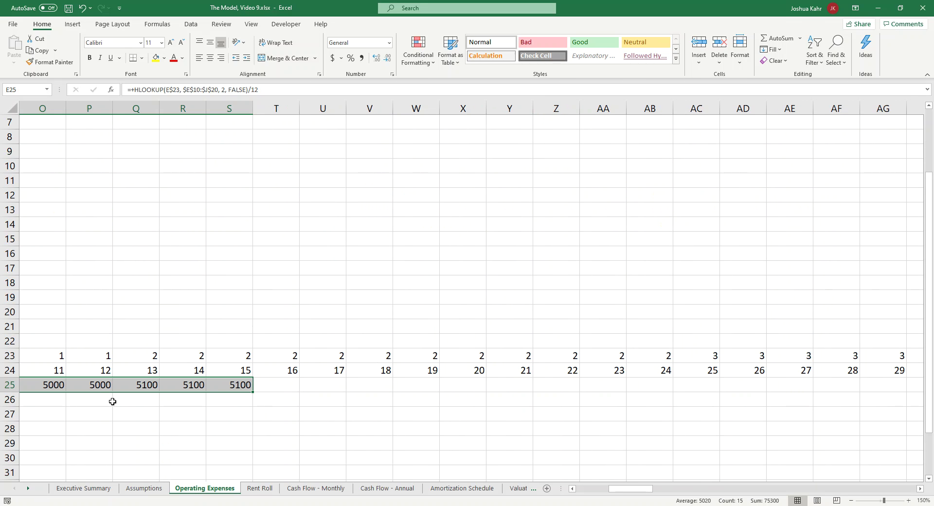
pyautogui.moveTo(253, 392); pyautogui.dragTo(827, 393)
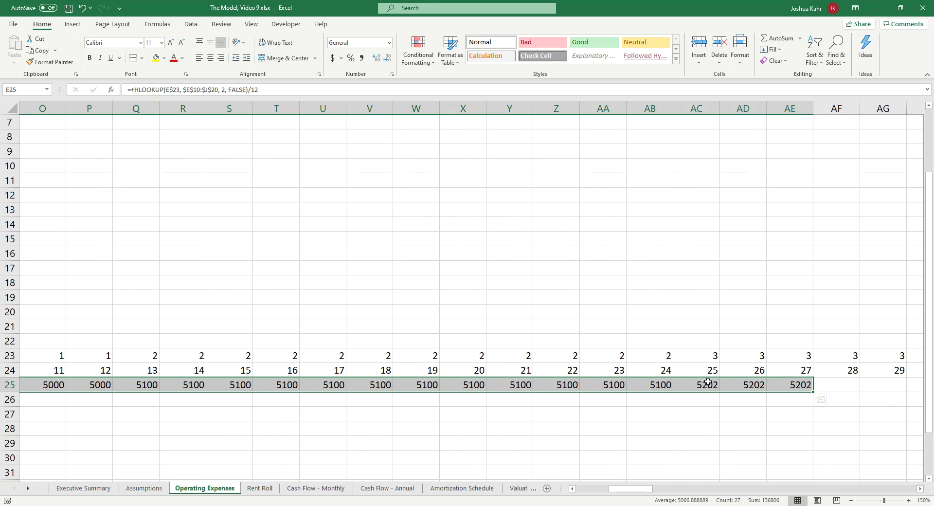
pyautogui.moveTo(813, 392); pyautogui.dragTo(841, 388)
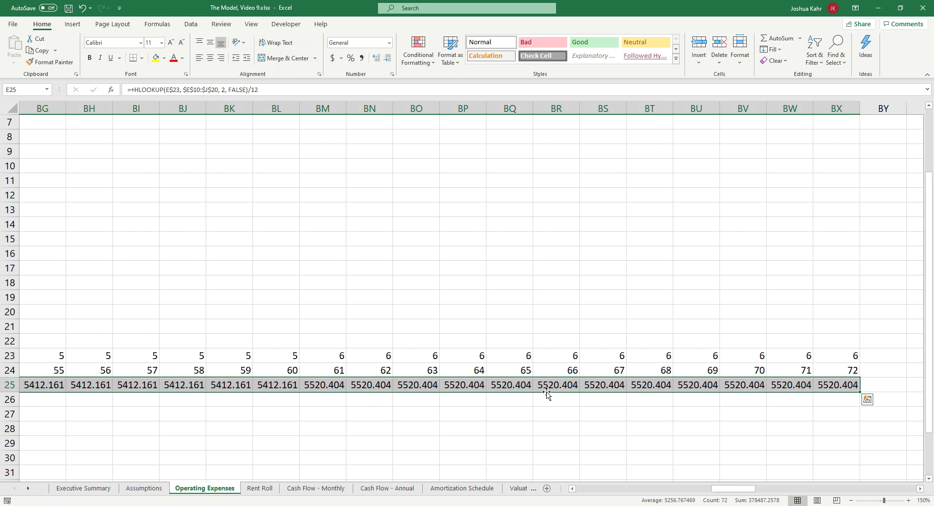
# Step: Format E25:BX25 as whole numbers with thousands separators
pyautogui.press('Left')
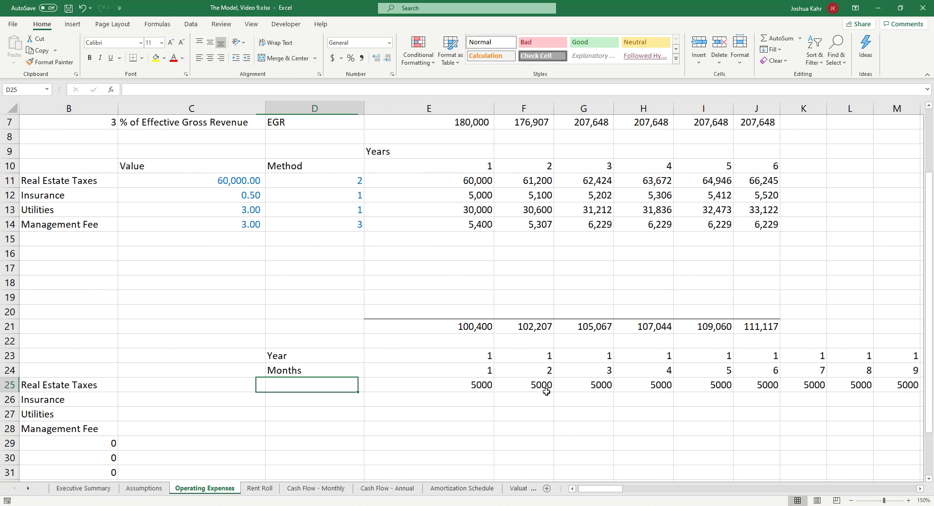
pyautogui.press('Right')
pyautogui.hotkey('ctrl', 'shift', 'Right')
pyautogui.hotkey('ctrl', 'shift', '1')
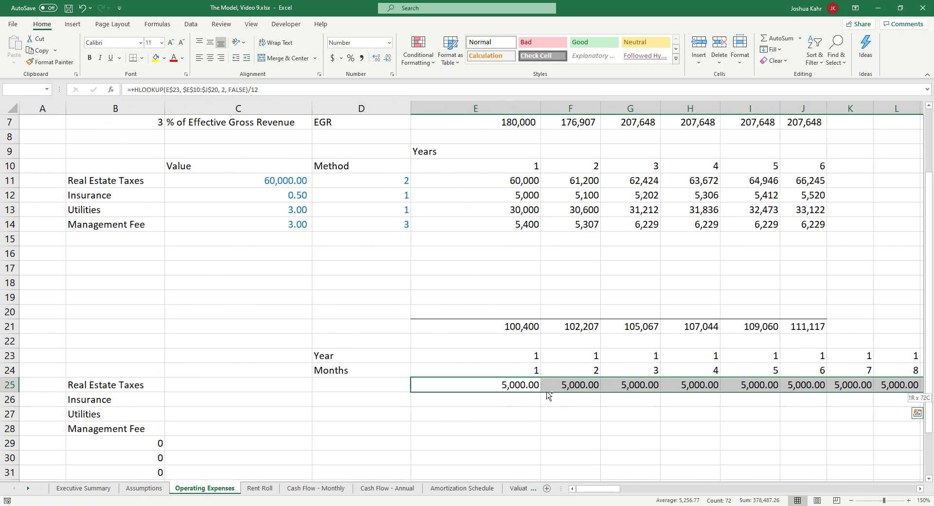
pyautogui.click(392, 60)
pyautogui.click(392, 60)
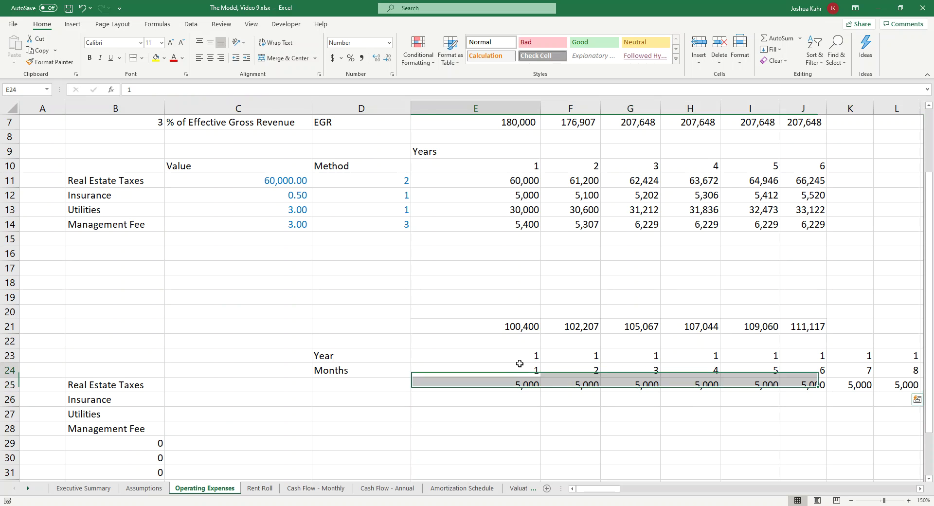
pyautogui.click(522, 398)
pyautogui.press('Up')
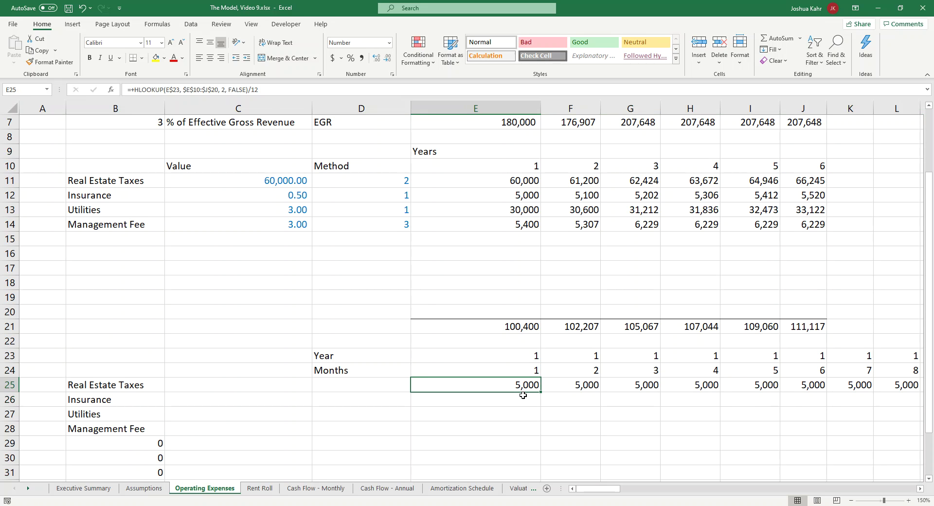
pyautogui.press('F2')
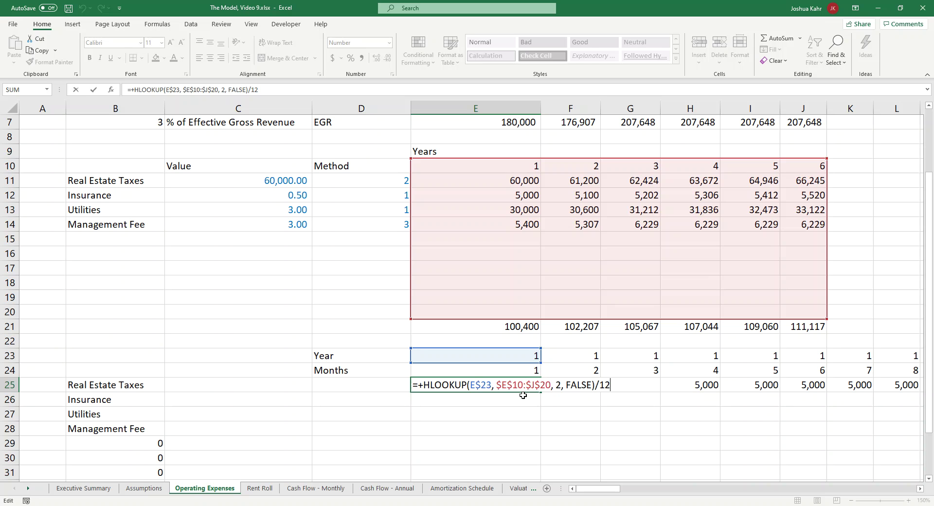
pyautogui.hotkey('ctrl', 'Return')
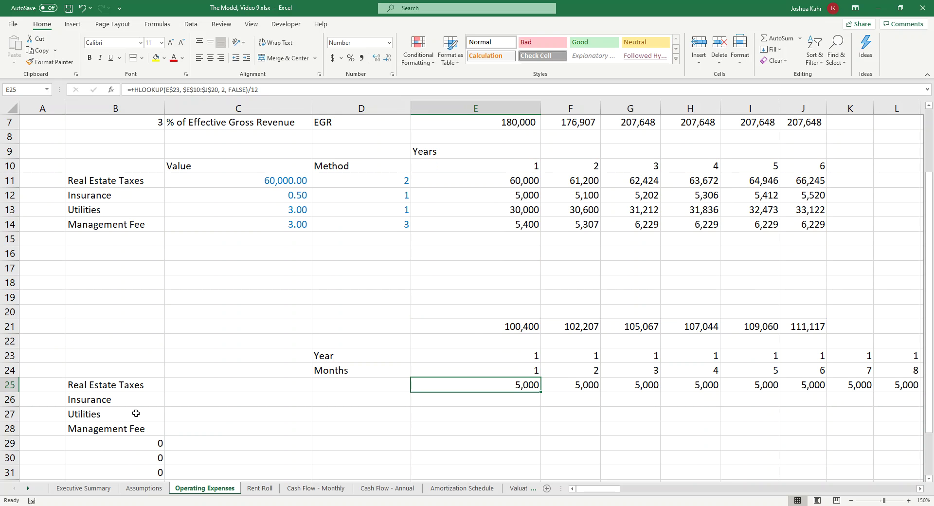
# Step: Go to the Executive Summary sheet showing the yellow return sensitivity table
pyautogui.click(68, 488)
pyautogui.click(232, 208)
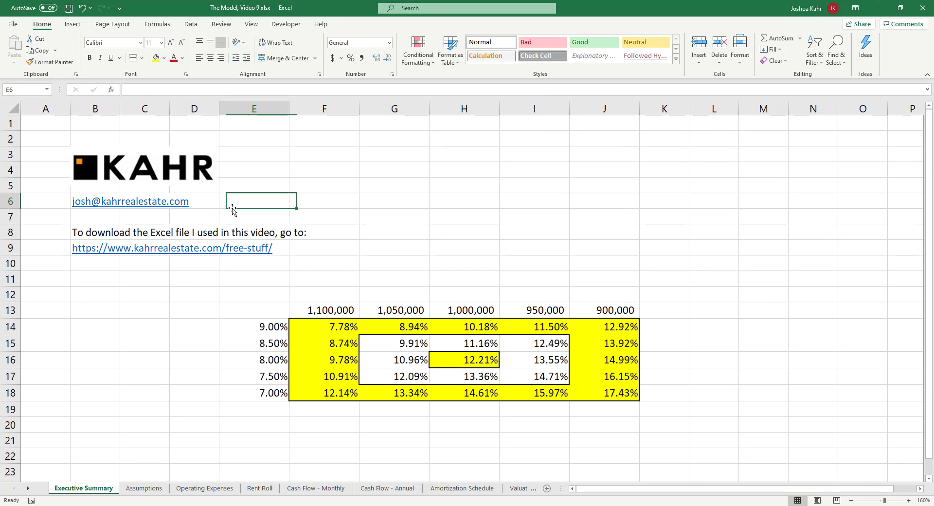